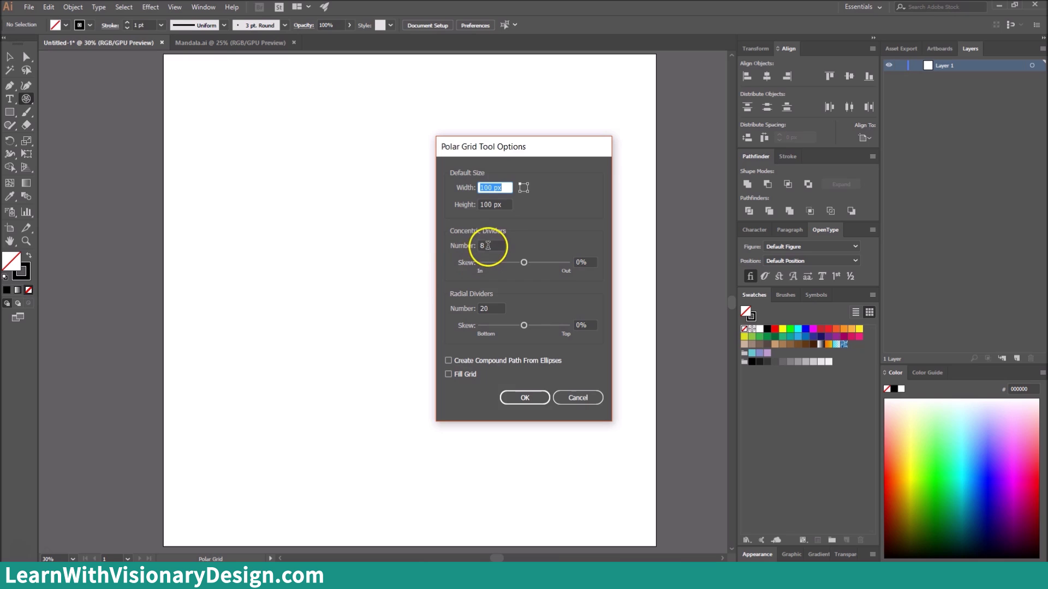
# Create a 100 px polar grid with 8 concentric dividers and 20 radial dividers.
pyautogui.click(487, 246)
pyautogui.click(501, 309)
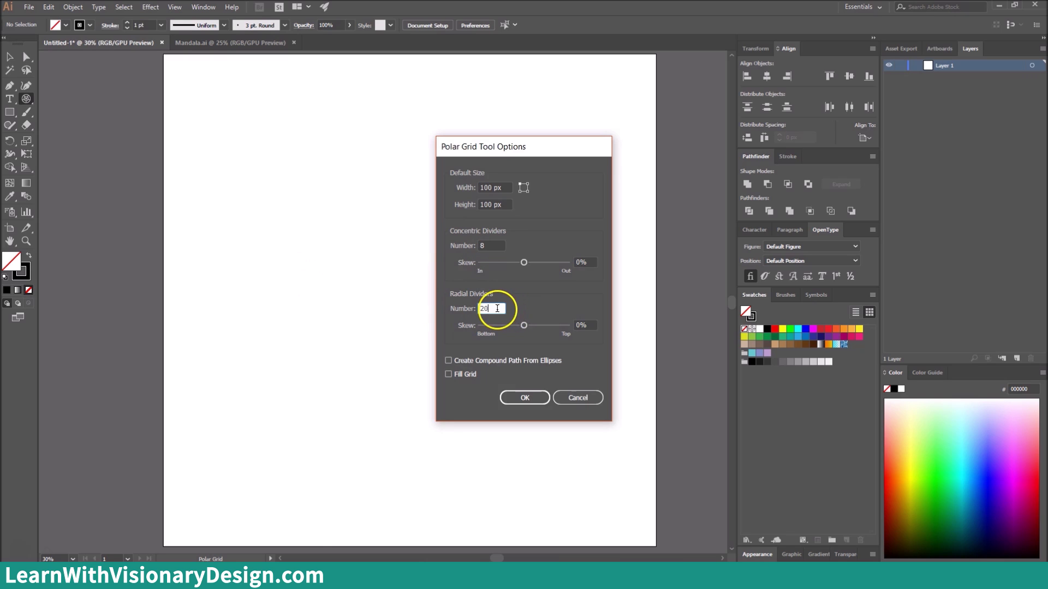
pyautogui.click(533, 398)
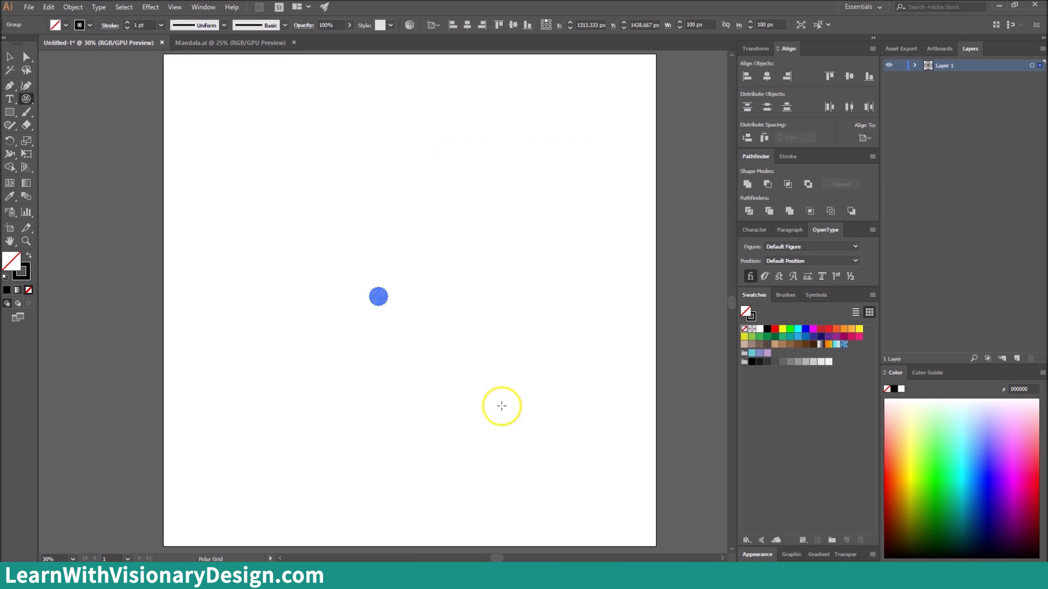
# Scale the polar grid up to about 2640 px and centre it horizontally and vertically on the artboard.
pyautogui.press('v')
pyautogui.moveTo(390, 286); pyautogui.dragTo(649, 61)
pyautogui.click(766, 76)
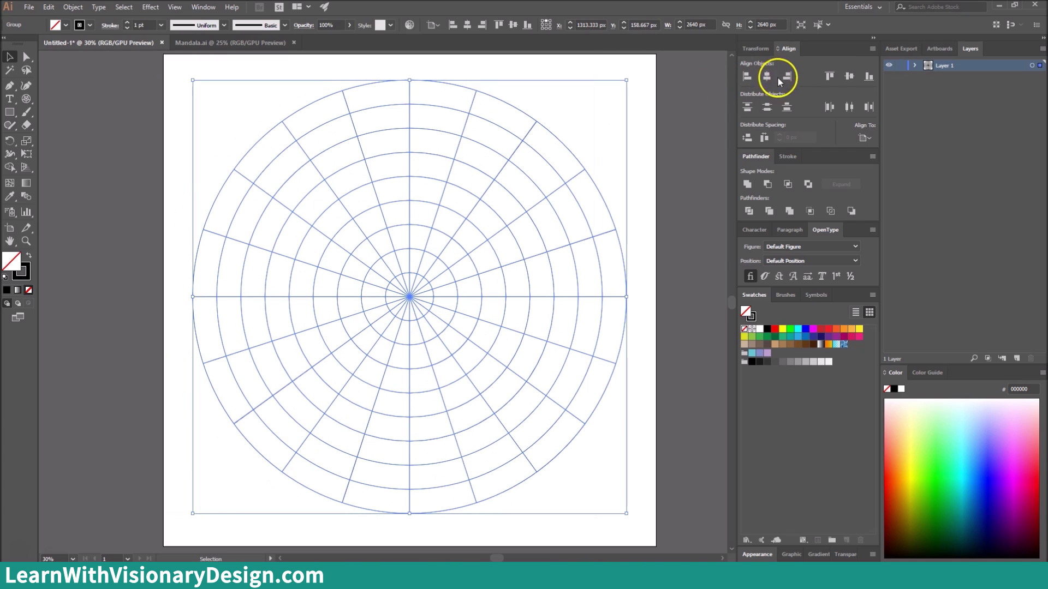
pyautogui.click(850, 77)
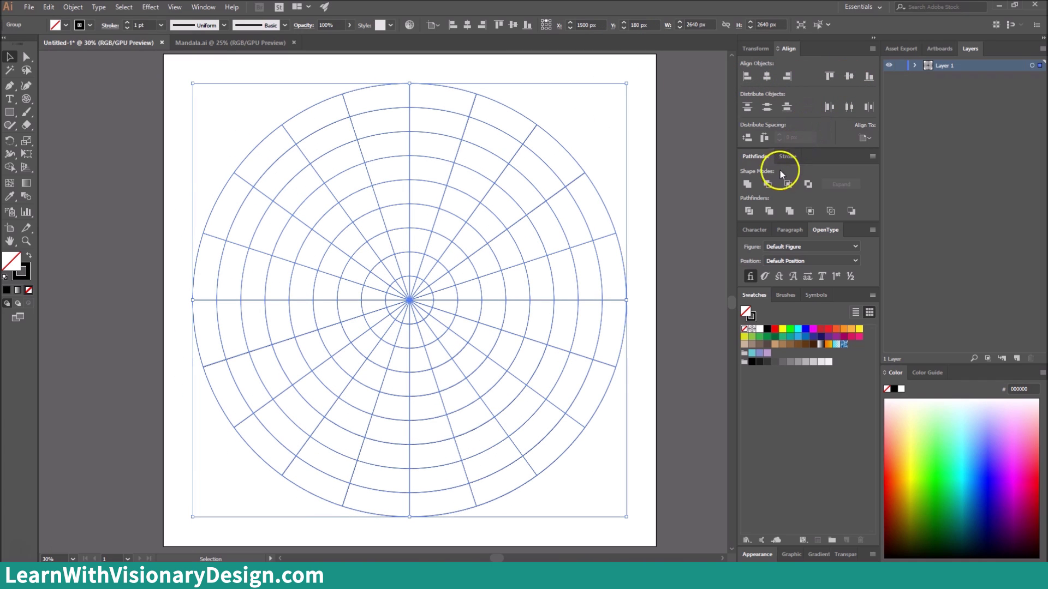
# Divide the polar grid into separate pieces with Pathfinder and ungroup them.
pyautogui.click(750, 208)
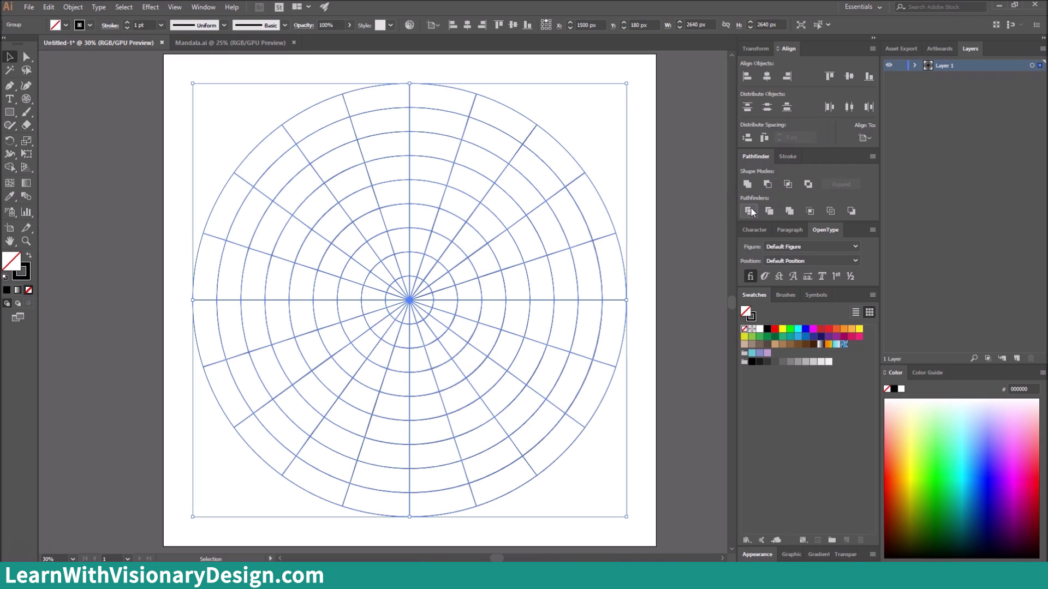
pyautogui.click(256, 101)
pyautogui.moveTo(207, 106); pyautogui.dragTo(315, 540)
pyautogui.hotkey('ctrl', 'shift', 'g')
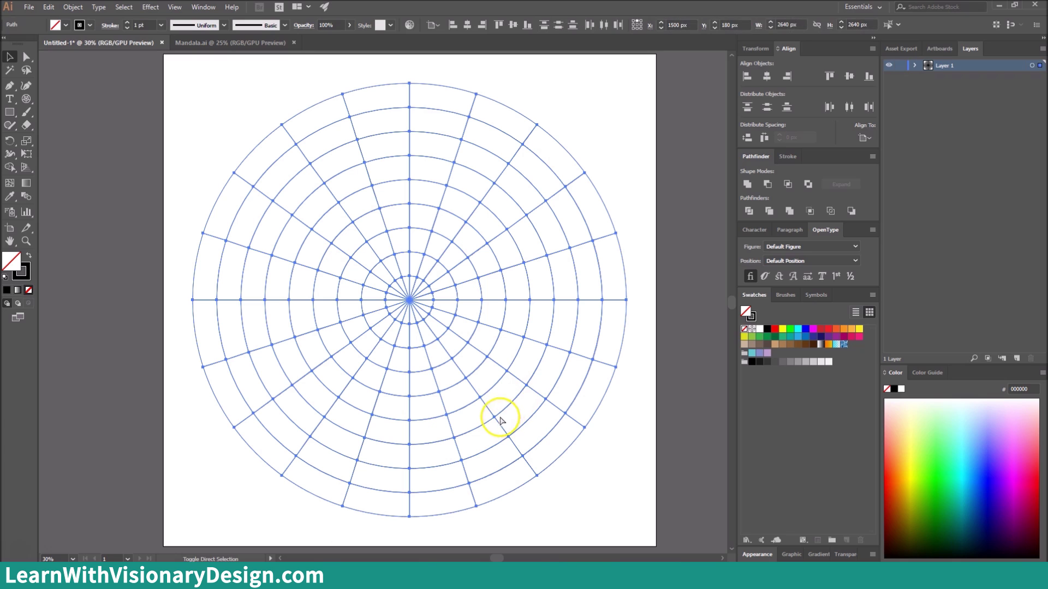
pyautogui.click(573, 103)
pyautogui.moveTo(423, 44); pyautogui.dragTo(387, 34)
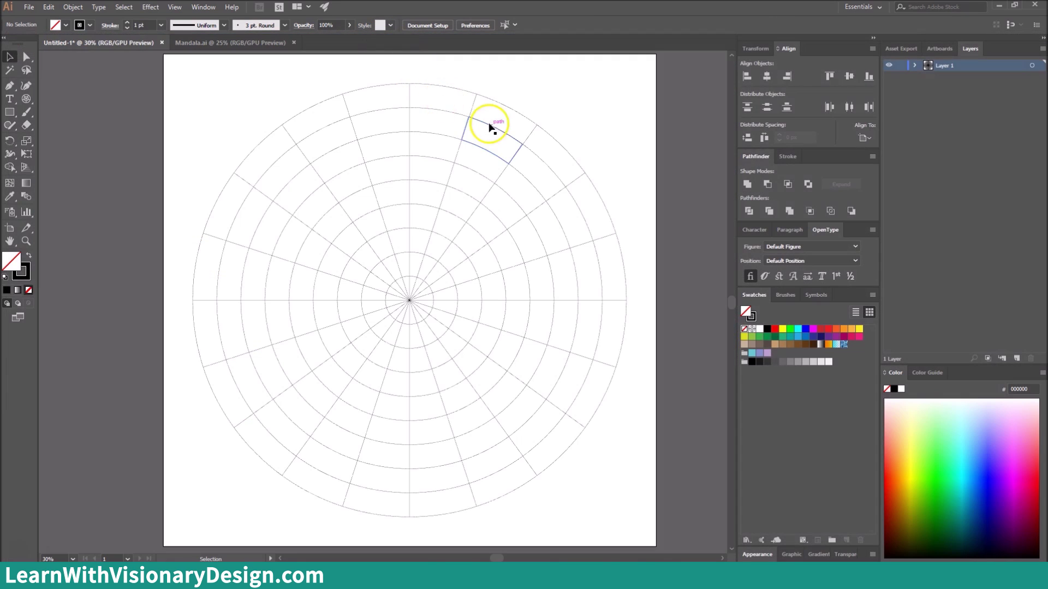
# Delete the grid pieces on both sides and the outermost ring, keeping the upper and lower wedges just left of the vertical axis.
pyautogui.moveTo(425, 68); pyautogui.dragTo(633, 542)
pyautogui.press('Delete')
pyautogui.moveTo(182, 103); pyautogui.dragTo(321, 494)
pyautogui.press('Delete')
pyautogui.moveTo(263, 186); pyautogui.dragTo(354, 424)
pyautogui.press('Delete')
pyautogui.moveTo(336, 227); pyautogui.dragTo(381, 392)
pyautogui.press('Delete')
pyautogui.moveTo(364, 268); pyautogui.dragTo(394, 378)
pyautogui.press('Delete')
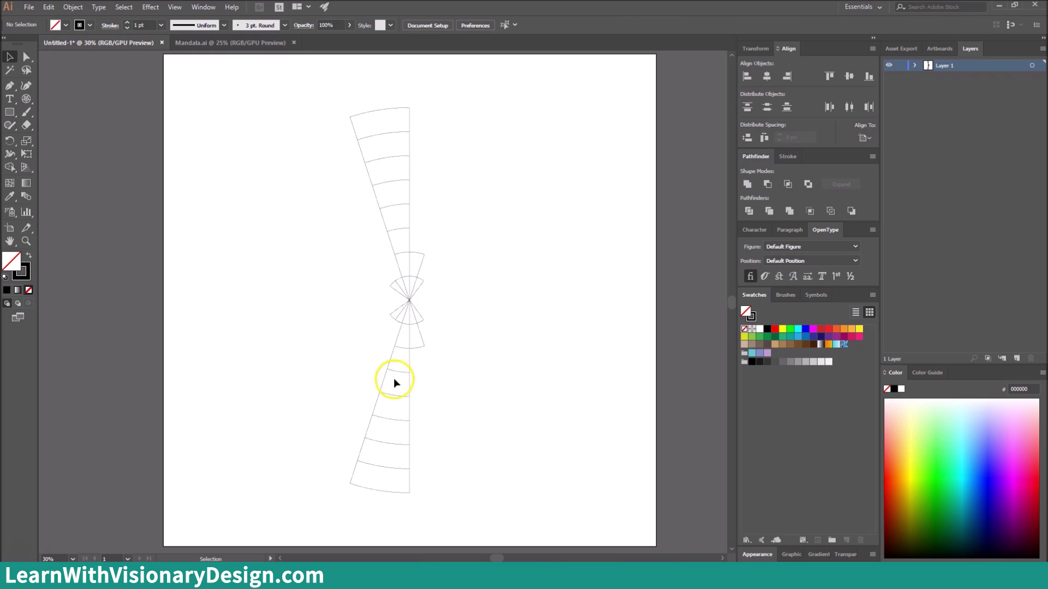
# Delete the leftover centre pieces and the lower wedge, keeping only the upper wedge left of the vertical axis.
pyautogui.moveTo(432, 234); pyautogui.dragTo(413, 362)
pyautogui.press('Delete')
pyautogui.moveTo(392, 273); pyautogui.dragTo(424, 500)
pyautogui.press('Delete')
pyautogui.press('Delete')
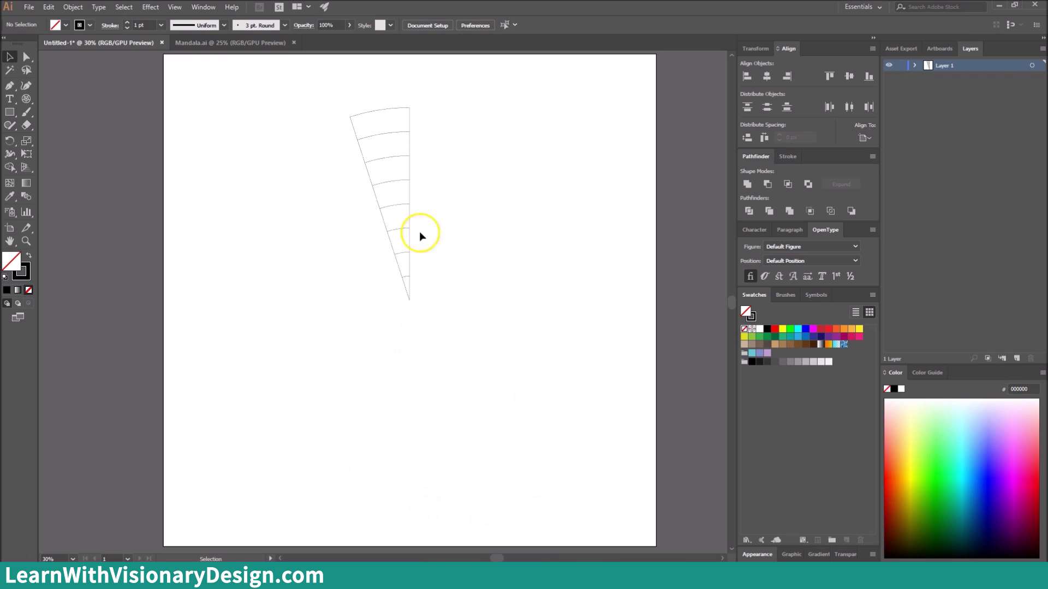
# Turn the whole wedge into a dynamic symbol named division with export type Graphic.
pyautogui.moveTo(318, 94); pyautogui.dragTo(483, 416)
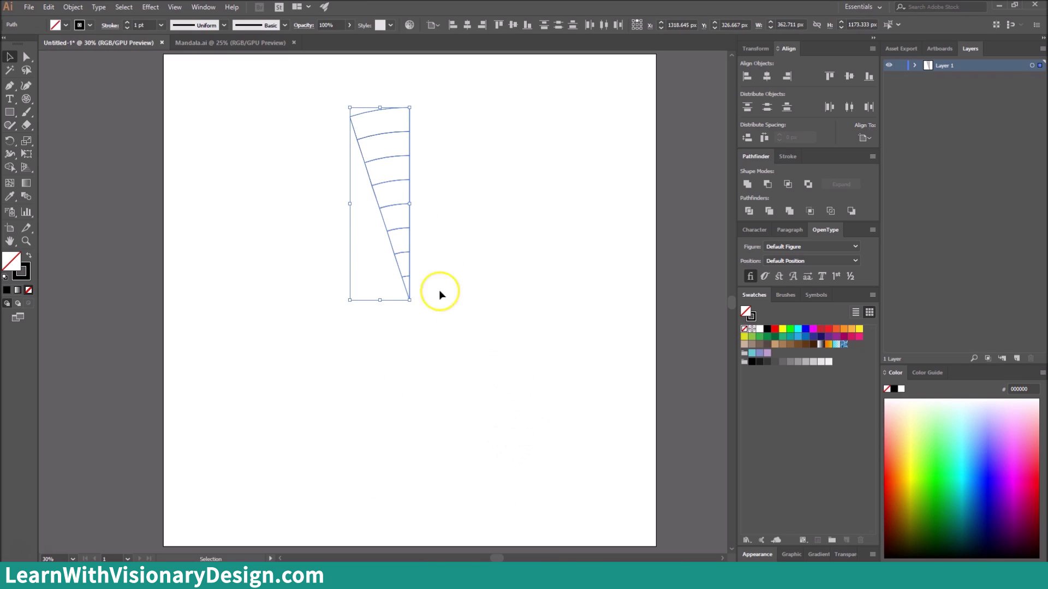
pyautogui.click(205, 8)
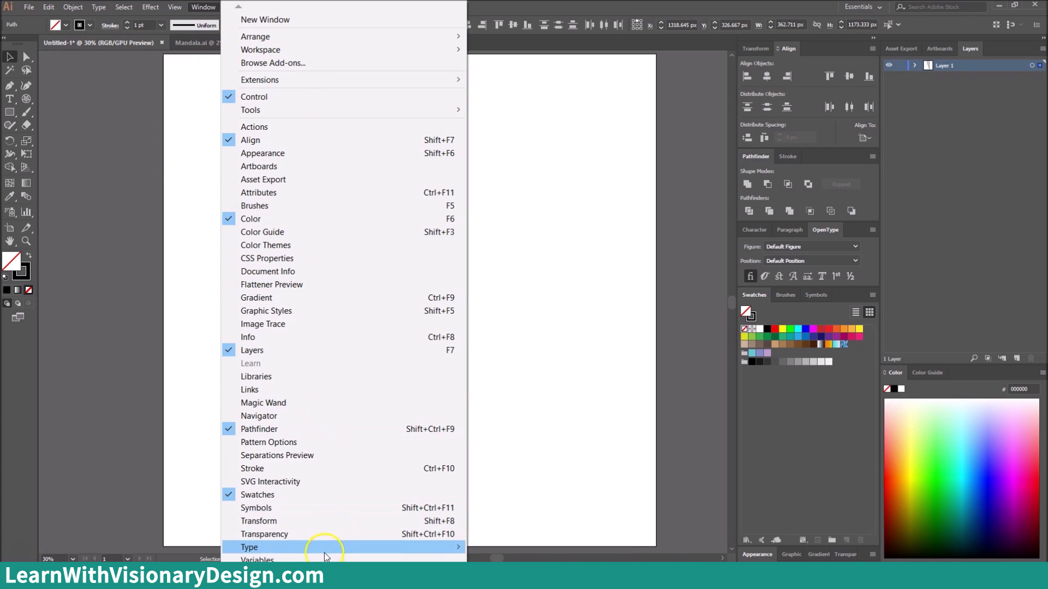
pyautogui.click(326, 508)
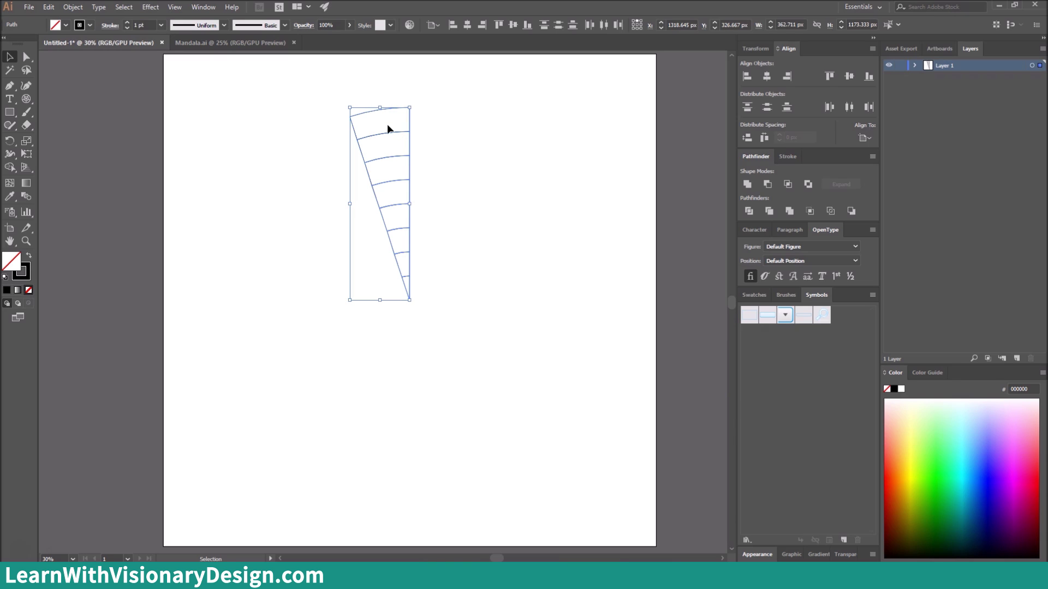
pyautogui.moveTo(368, 112); pyautogui.dragTo(789, 456)
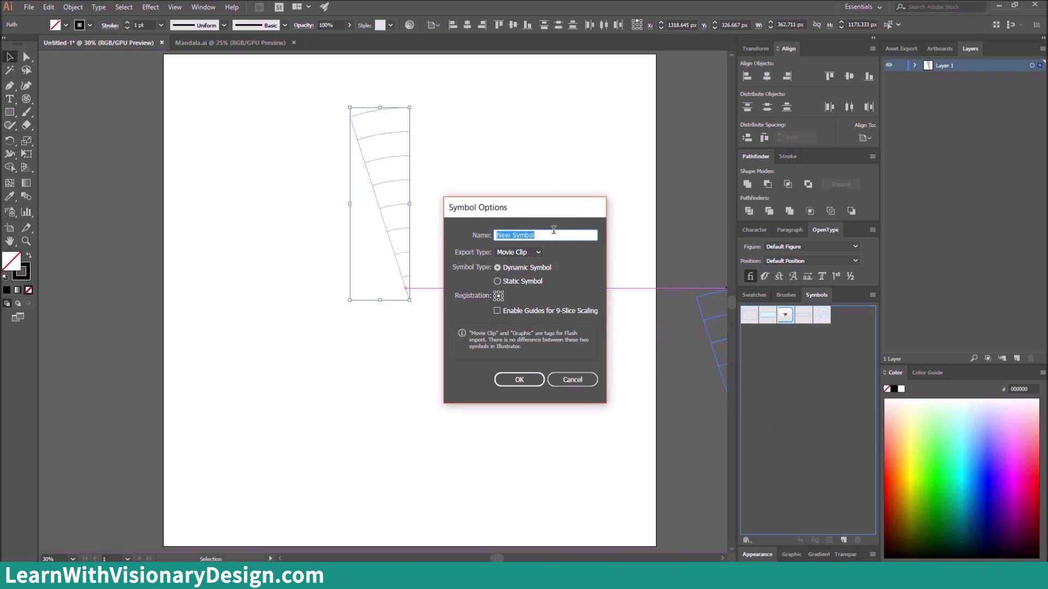
pyautogui.write('Tri')
pyautogui.press('BackSpace')
pyautogui.press('BackSpace')
pyautogui.press('BackSpace')
pyautogui.write('division')
pyautogui.click(537, 252)
pyautogui.click(538, 274)
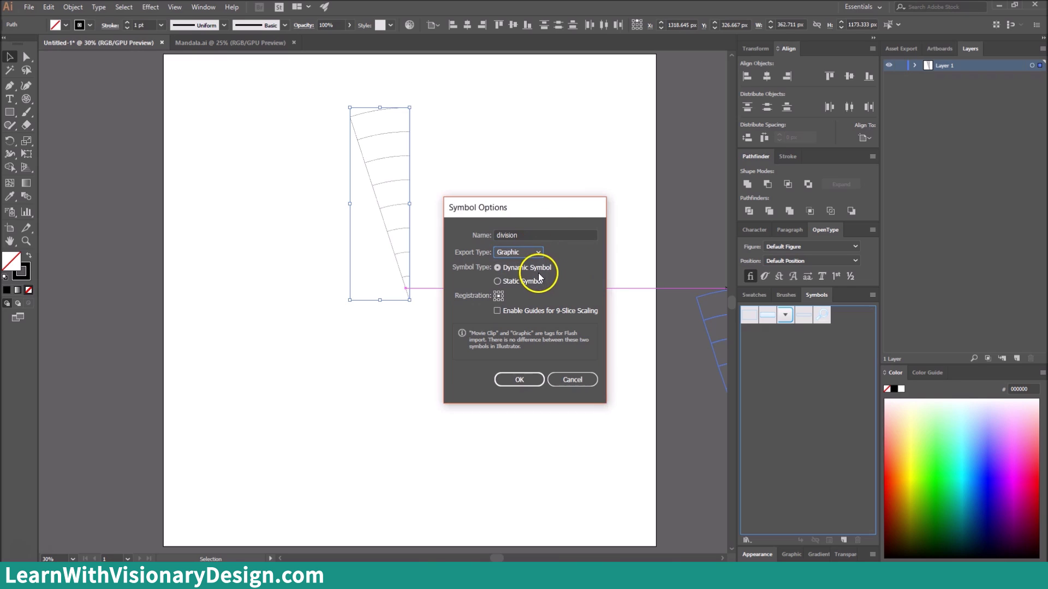
pyautogui.click(532, 388)
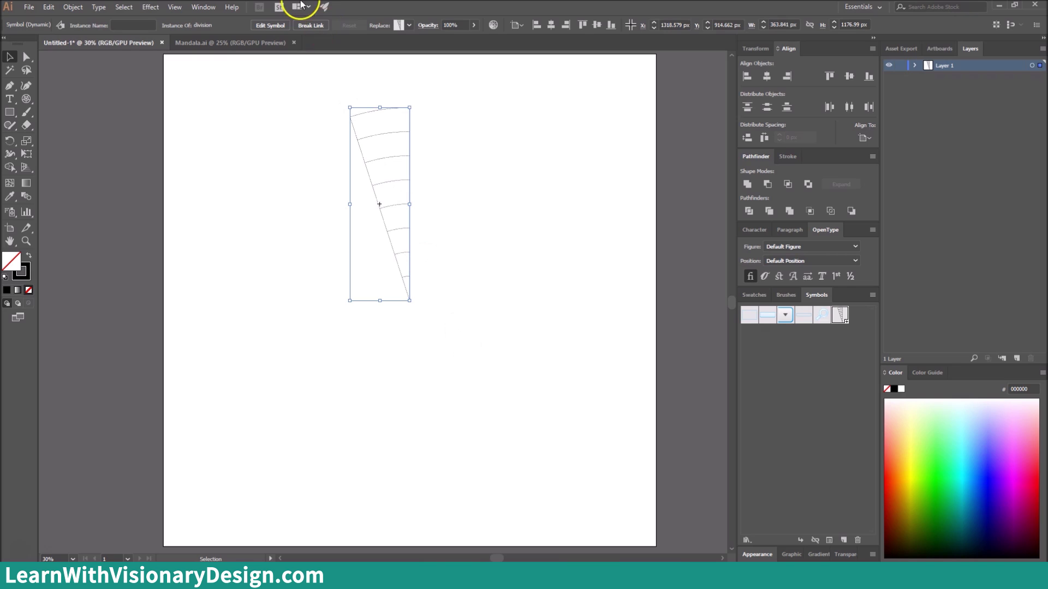
# Create a copy of the wedge symbol reflected across the vertical axis.
pyautogui.click(77, 7)
pyautogui.moveTo(84, 23)
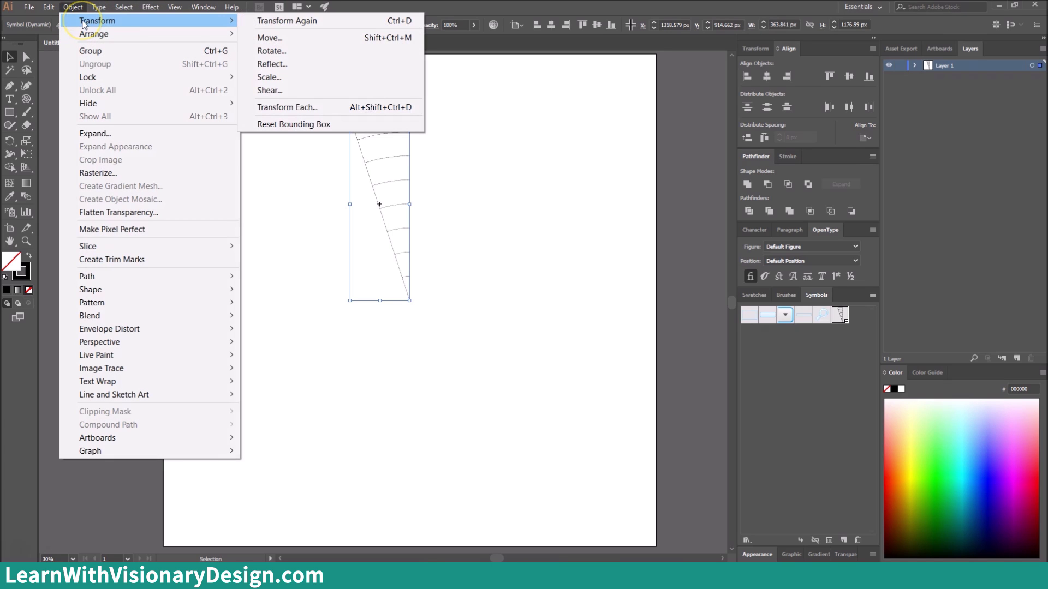
pyautogui.click(324, 66)
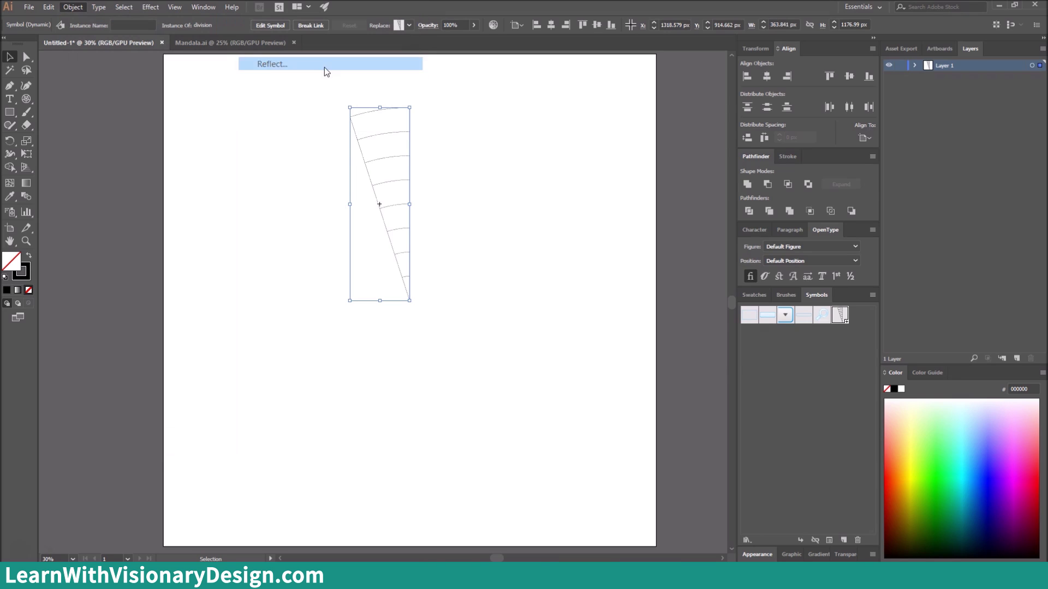
pyautogui.click(745, 324)
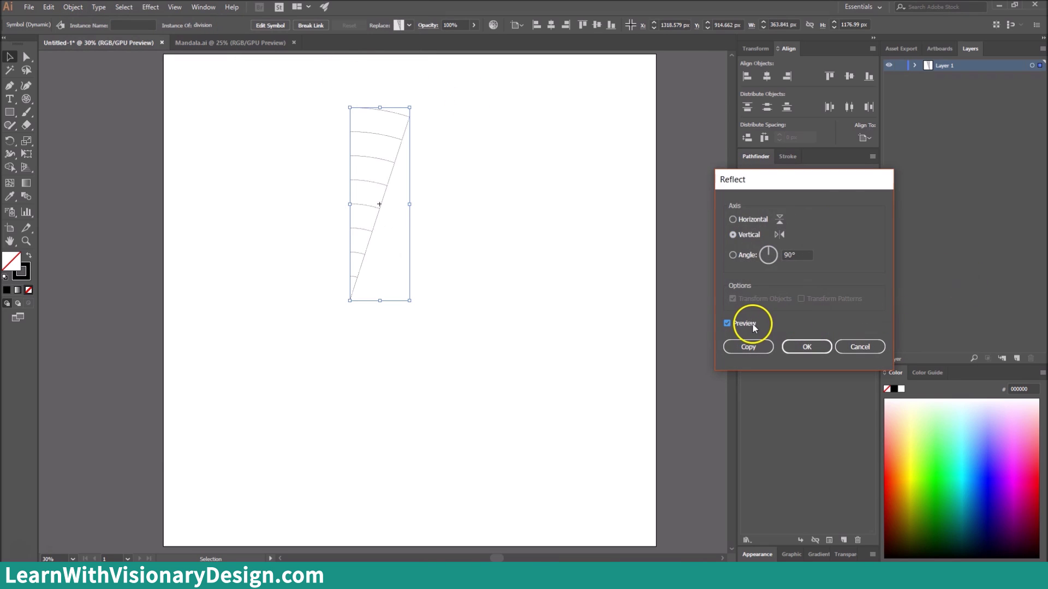
pyautogui.click(748, 347)
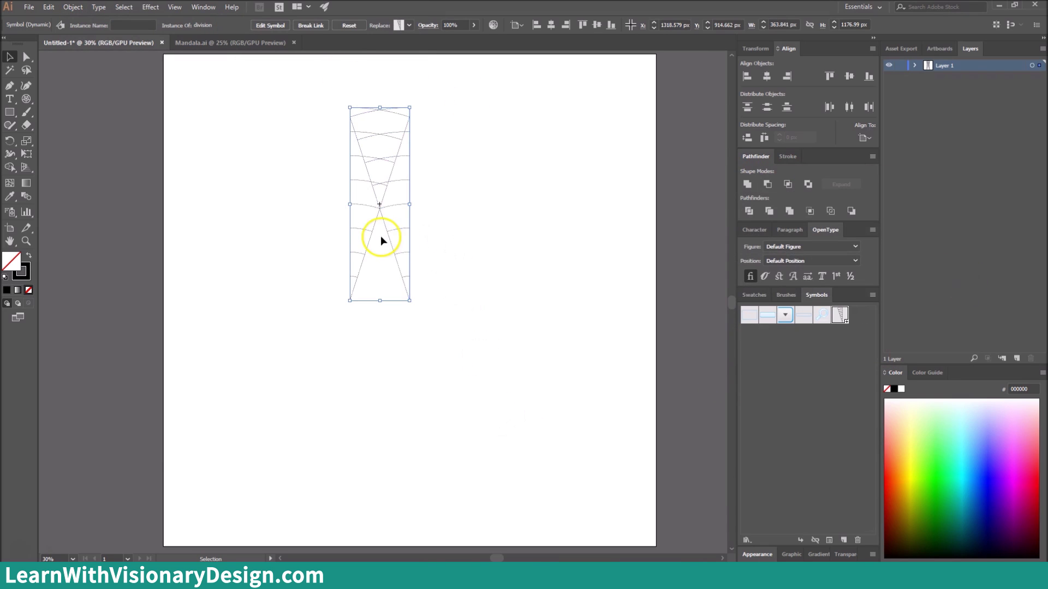
# Move the mirrored wedge beside the original so the two share the central vertical edge and bottom tip.
pyautogui.moveTo(366, 228); pyautogui.dragTo(423, 238)
pyautogui.scroll(1, 424, 227)
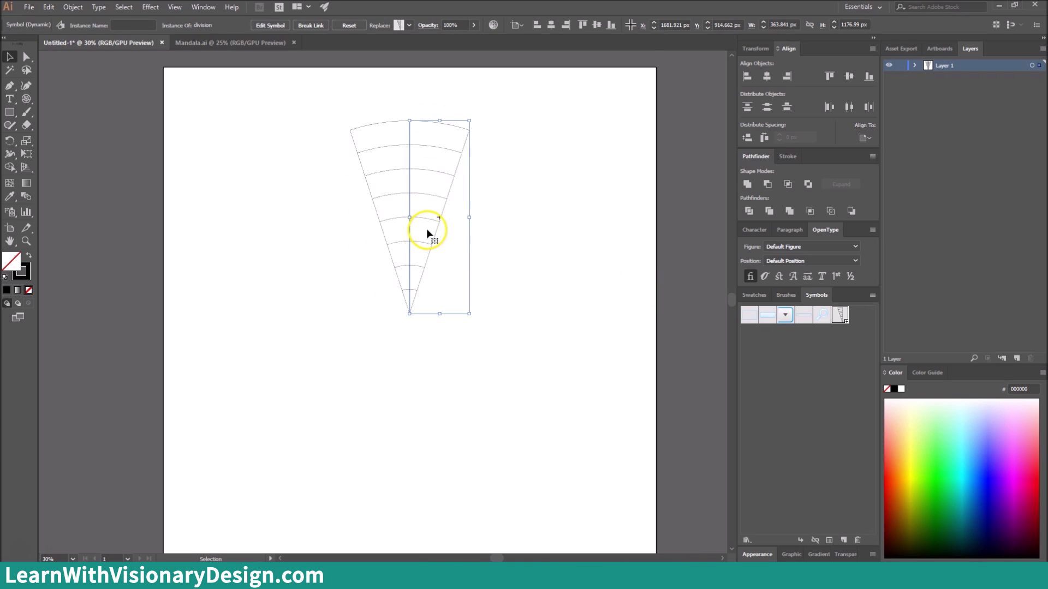
pyautogui.scroll(-1, 428, 229)
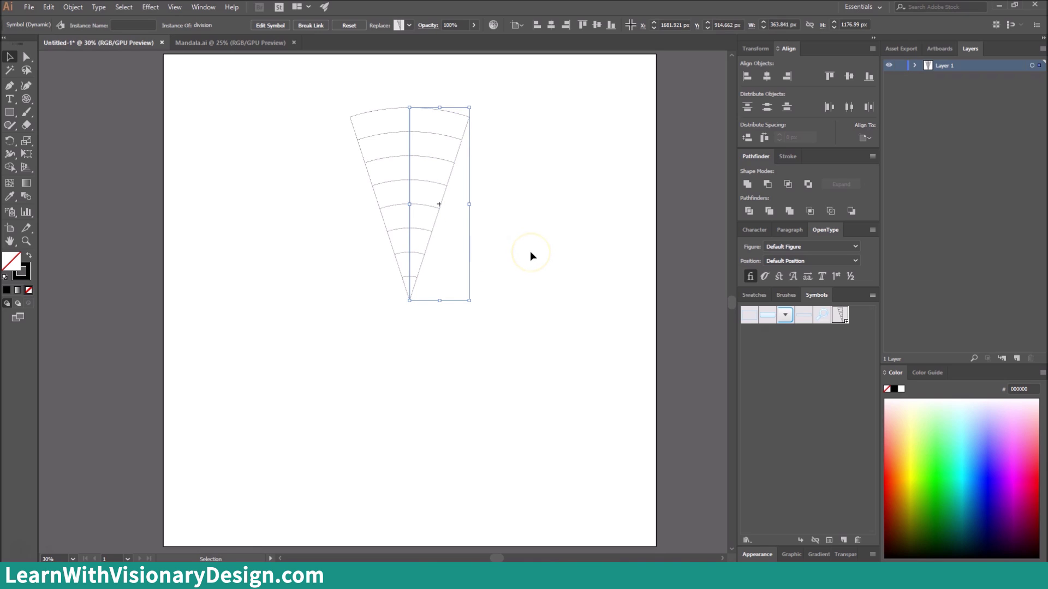
pyautogui.click(531, 373)
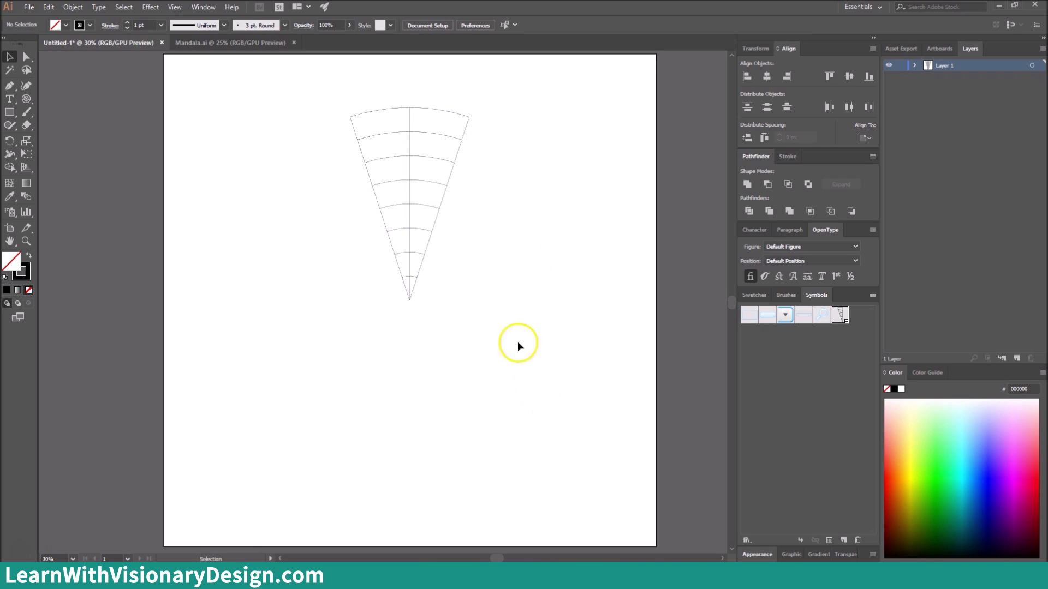
# Rotate a copy of both wedges by 36° around their shared bottom tip.
pyautogui.moveTo(331, 82); pyautogui.dragTo(491, 377)
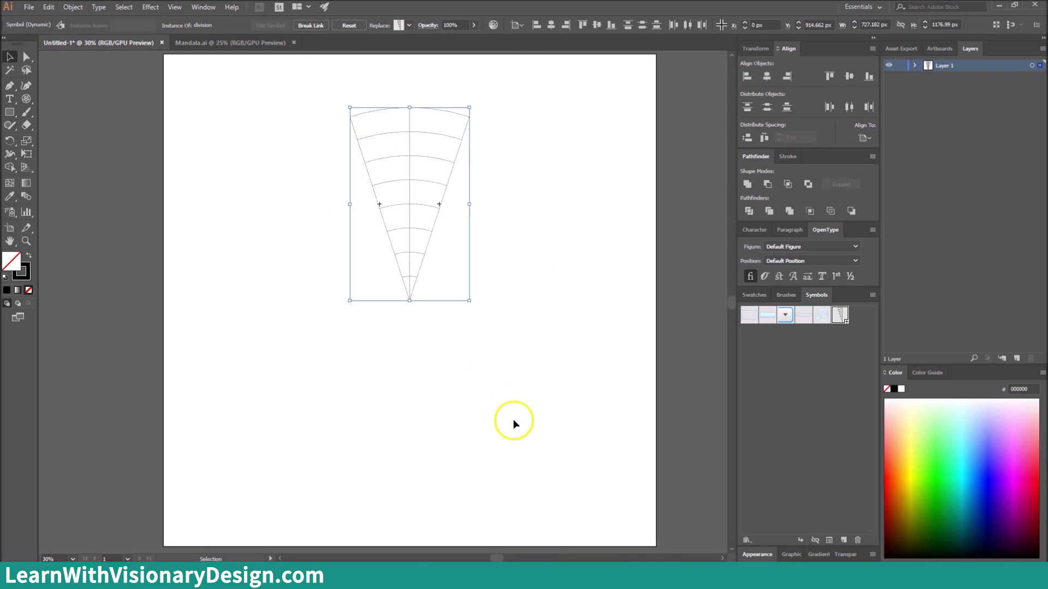
pyautogui.press('r')
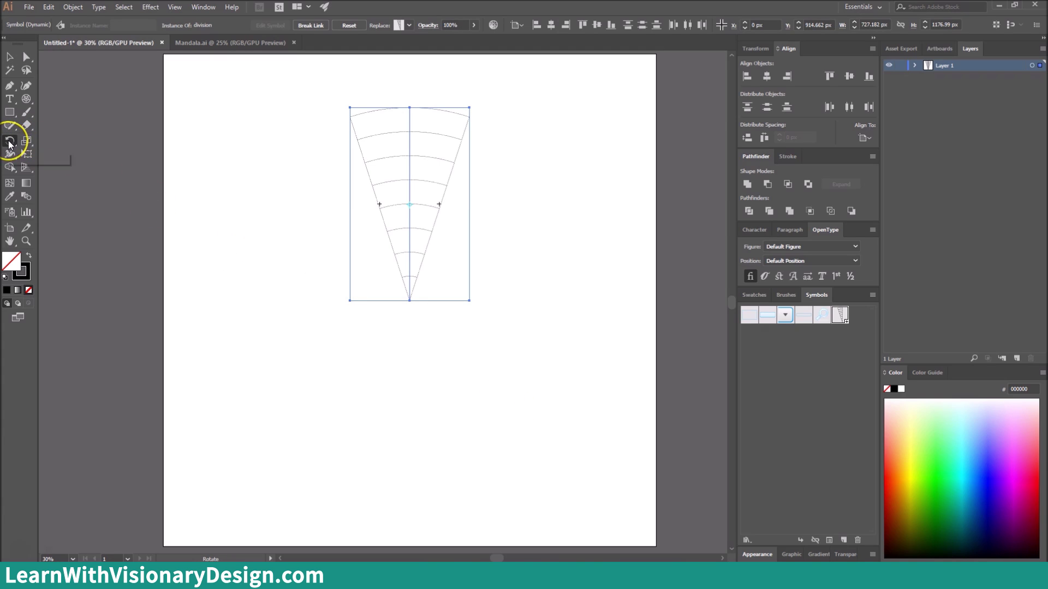
pyautogui.keyDown('alt'); pyautogui.click(410, 301); pyautogui.keyUp('alt')
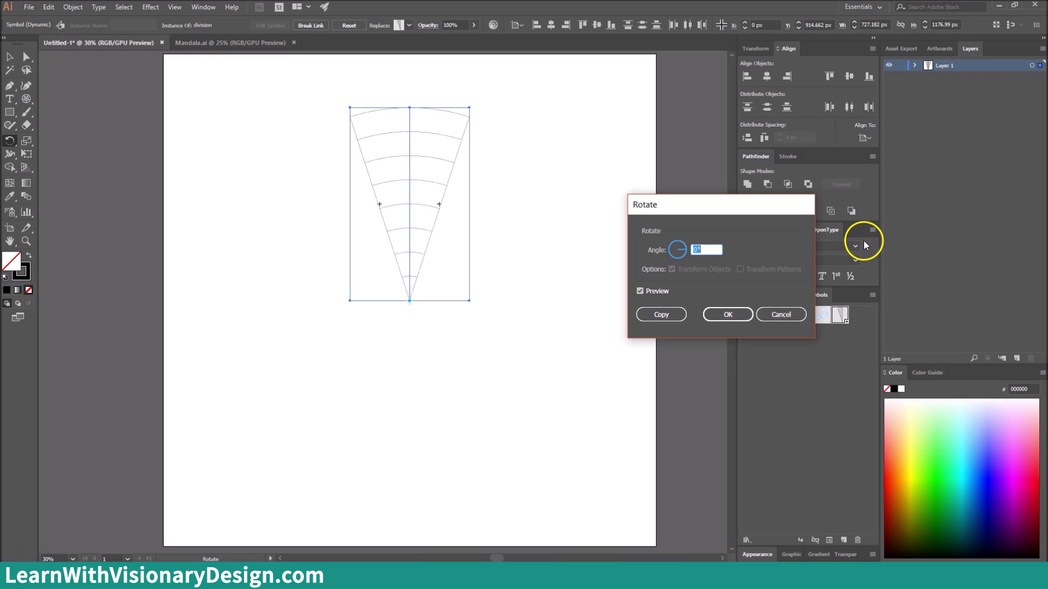
pyautogui.write('36')
pyautogui.press('Tab')
pyautogui.click(644, 290)
pyautogui.click(644, 290)
pyautogui.click(644, 290)
pyautogui.click(644, 290)
pyautogui.click(654, 314)
# Repeat the rotated copy eight times to complete the full circle, and deselect the wedges.
pyautogui.hotkey('ctrl', 'd')
pyautogui.hotkey('ctrl', 'd')
pyautogui.hotkey('ctrl', 'd')
pyautogui.hotkey('ctrl', 'd')
pyautogui.hotkey('ctrl', 'd')
pyautogui.hotkey('ctrl', 'd')
pyautogui.hotkey('ctrl', 'd')
pyautogui.hotkey('ctrl', 'd')
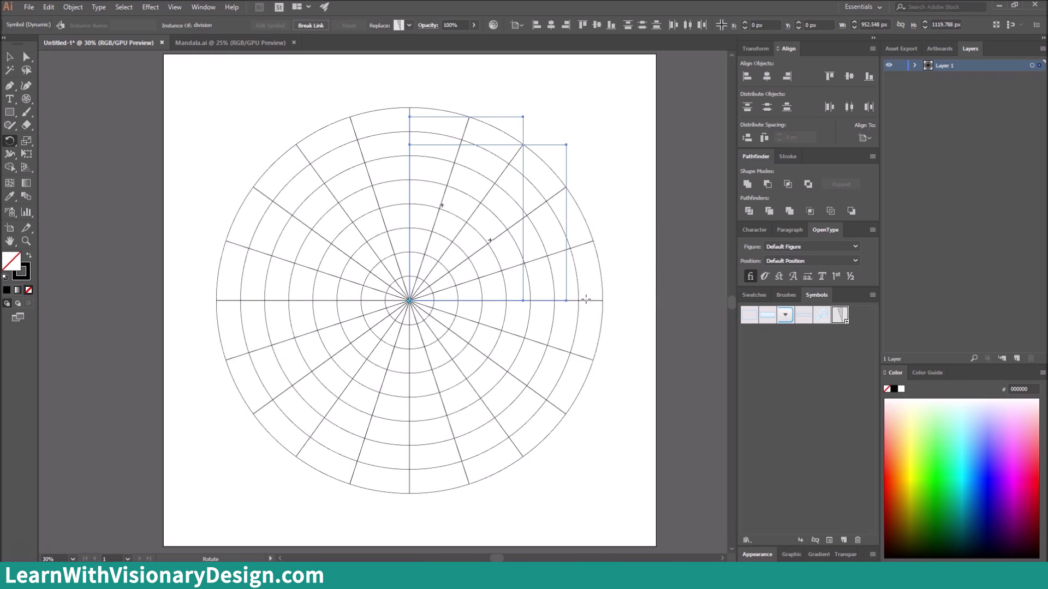
pyautogui.press('v')
pyautogui.moveTo(632, 164); pyautogui.dragTo(633, 181)
# Open the original division wedge for symbol editing at 100% zoom.
pyautogui.doubleClick(376, 134)
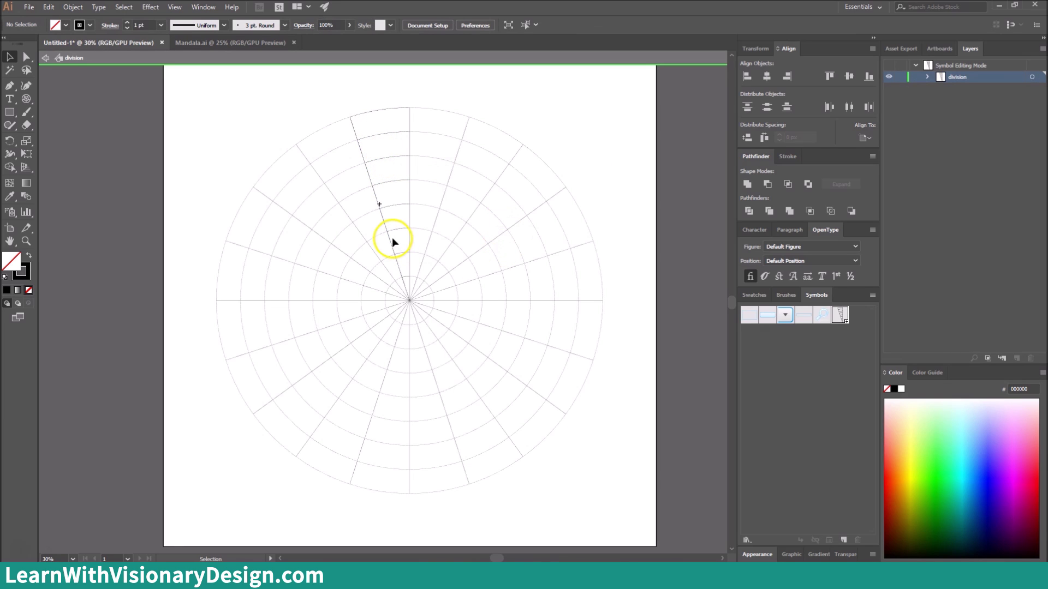
pyautogui.hotkey('ctrl', '=')
pyautogui.hotkey('ctrl', '=')
pyautogui.hotkey('ctrl', '=')
pyautogui.hotkey('ctrl', '=')
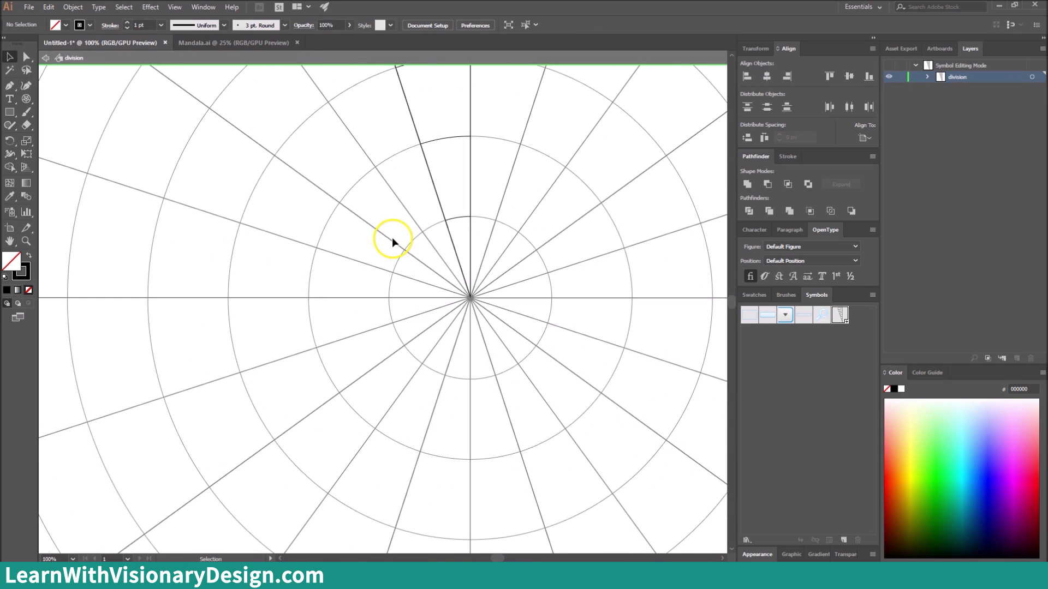
# Draw a straight Pen line from the second ring on the wedge's slanted edge to the third ring on the vertical axis.
pyautogui.moveTo(424, 169); pyautogui.dragTo(434, 339)
pyautogui.press('p')
pyautogui.click(405, 331)
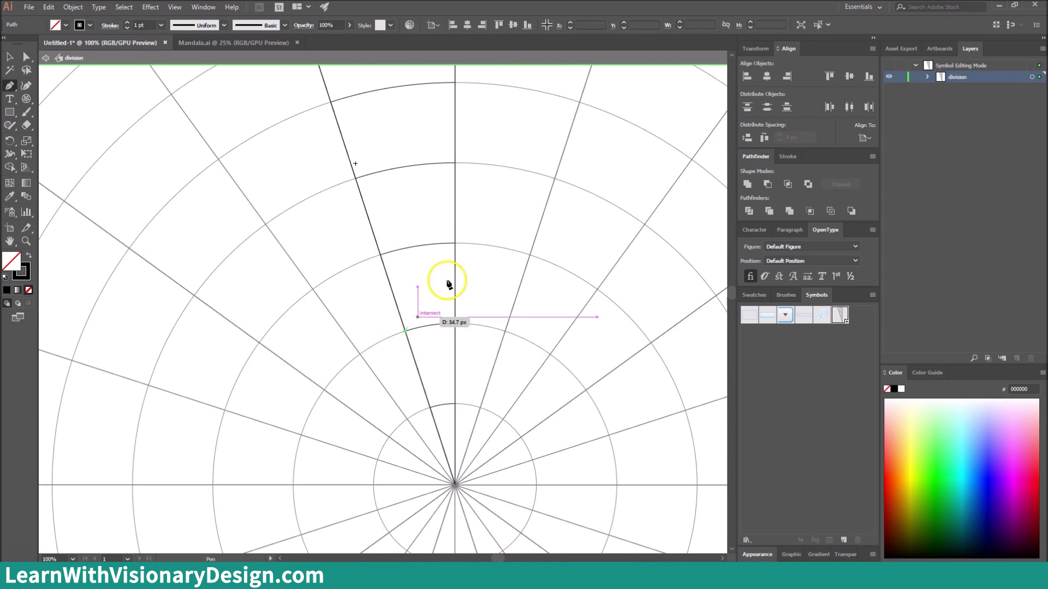
pyautogui.click(455, 244)
pyautogui.press('v')
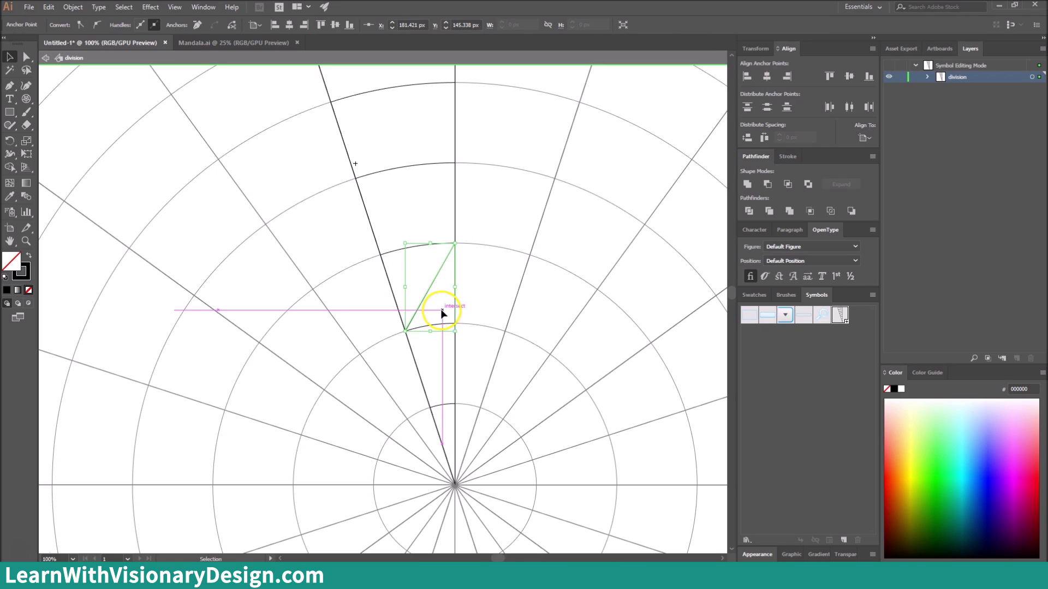
# Set the diagonal line's stroke to 3 pt and exit symbol editing.
pyautogui.click(367, 235)
pyautogui.click(427, 290)
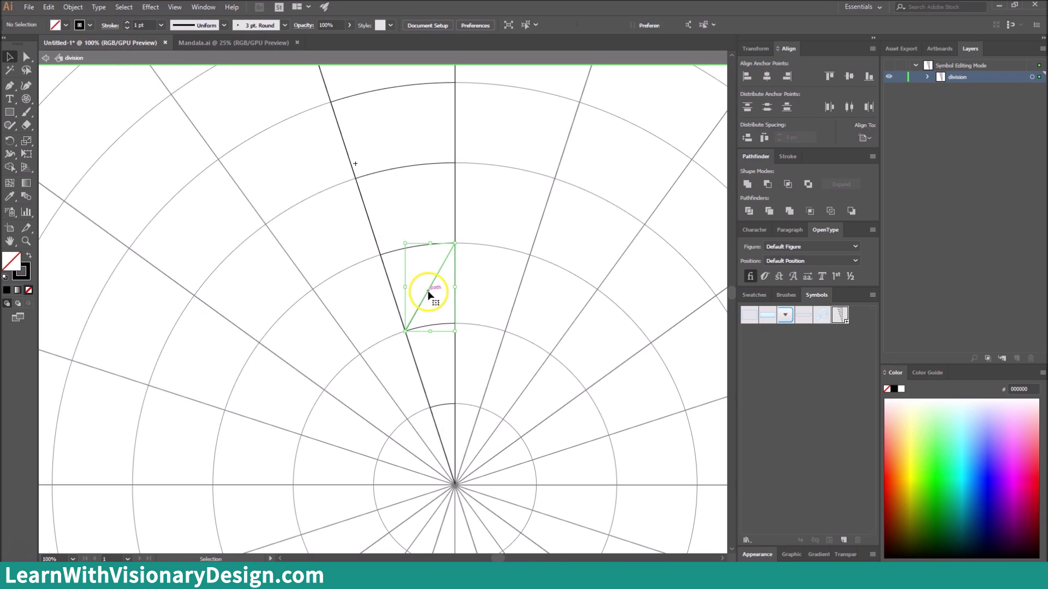
pyautogui.click(125, 22)
pyautogui.click(125, 21)
pyautogui.doubleClick(431, 211)
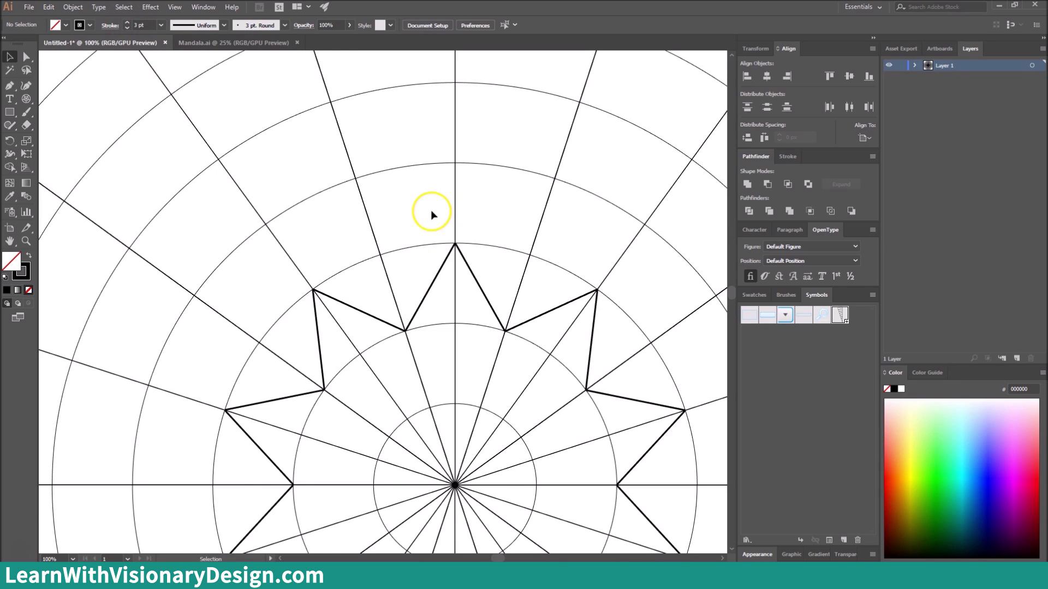
# Return to editing the division symbol and undo the stroke change and the diagonal line.
pyautogui.scroll(-8, 558, 302)
pyautogui.scroll(7, 558, 302)
pyautogui.doubleClick(557, 291)
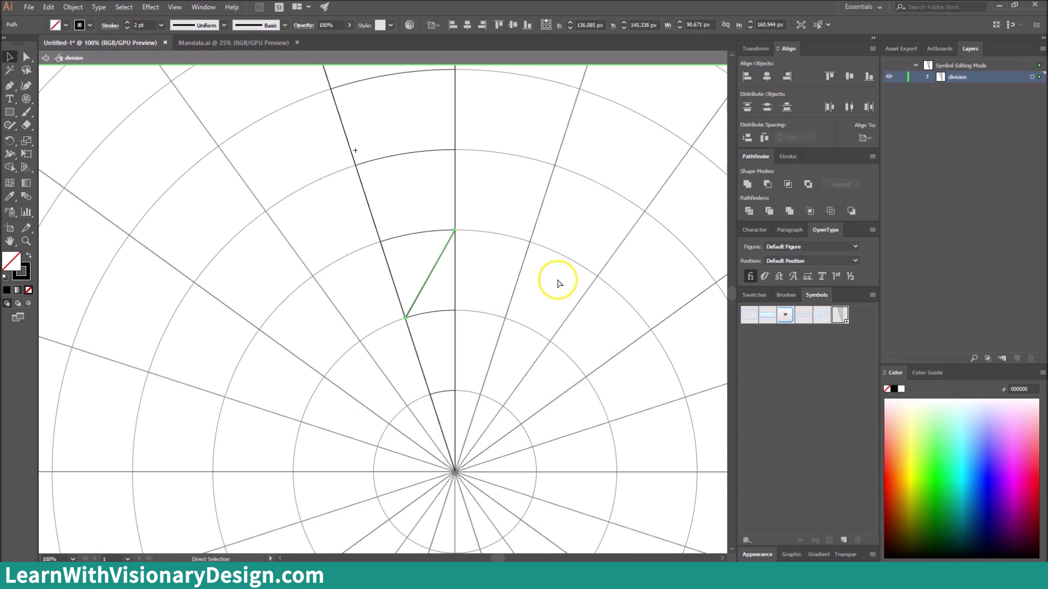
pyautogui.hotkey('ctrl', 'a')
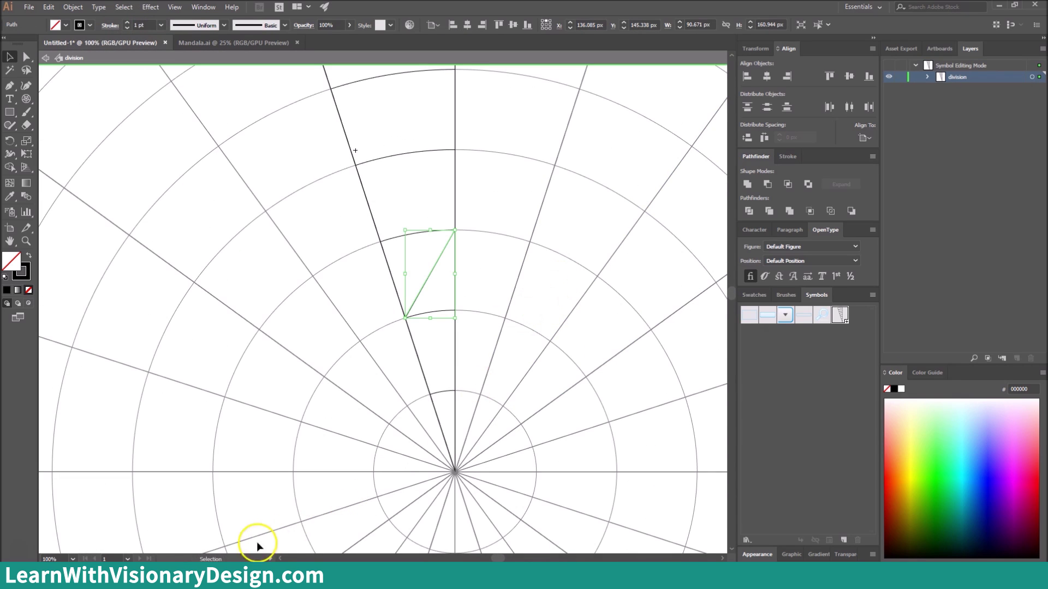
pyautogui.click(440, 286)
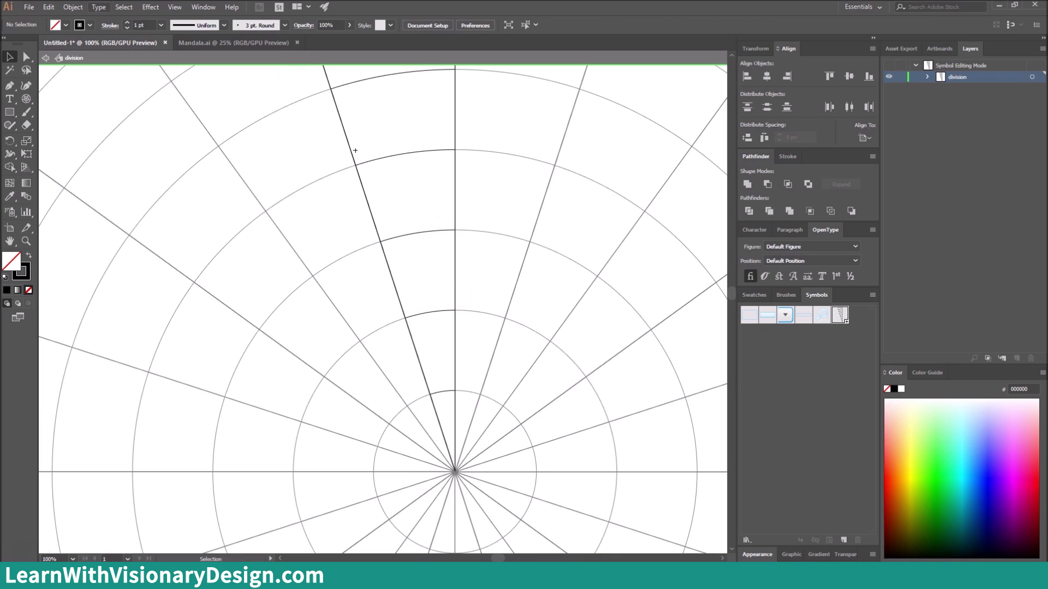
# Draw a straight Pen line from the innermost ring on the wedge's slanted edge to the second ring on the vertical axis.
pyautogui.scroll(-2, 351, 198)
pyautogui.scroll(2, 394, 292)
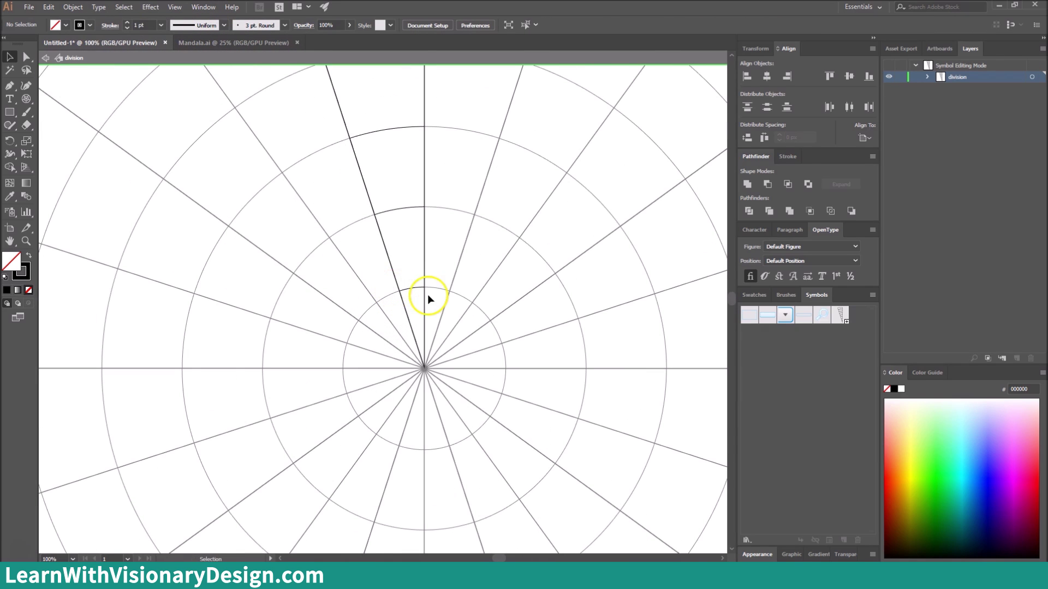
pyautogui.press('p')
pyautogui.click(402, 289)
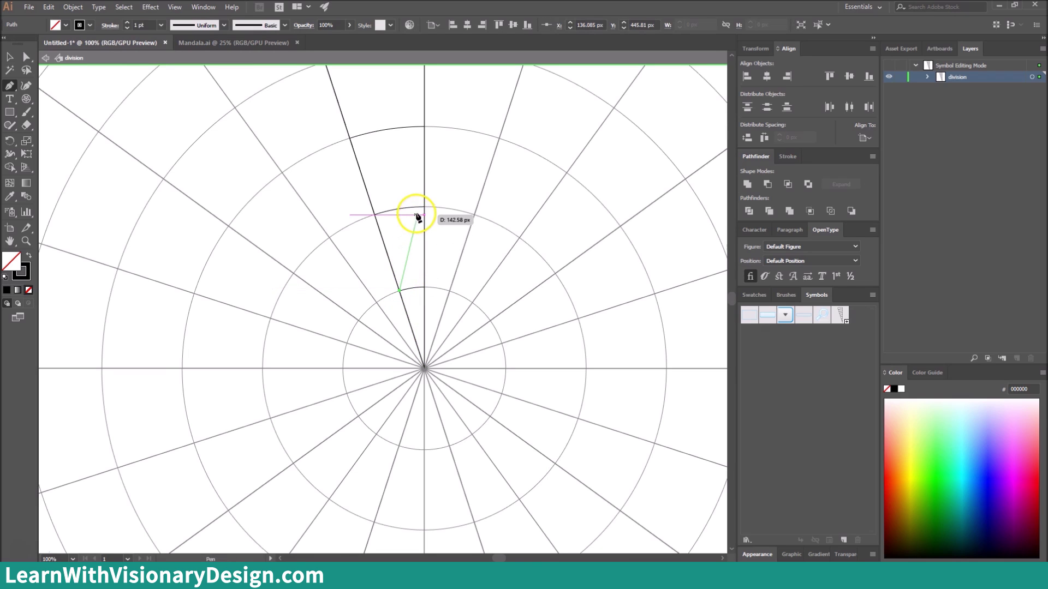
pyautogui.click(424, 207)
pyautogui.press('v')
# Set the straight line's stroke to 3 pt and exit symbol editing.
pyautogui.click(126, 24)
pyautogui.click(126, 24)
pyautogui.click(126, 24)
pyautogui.click(127, 27)
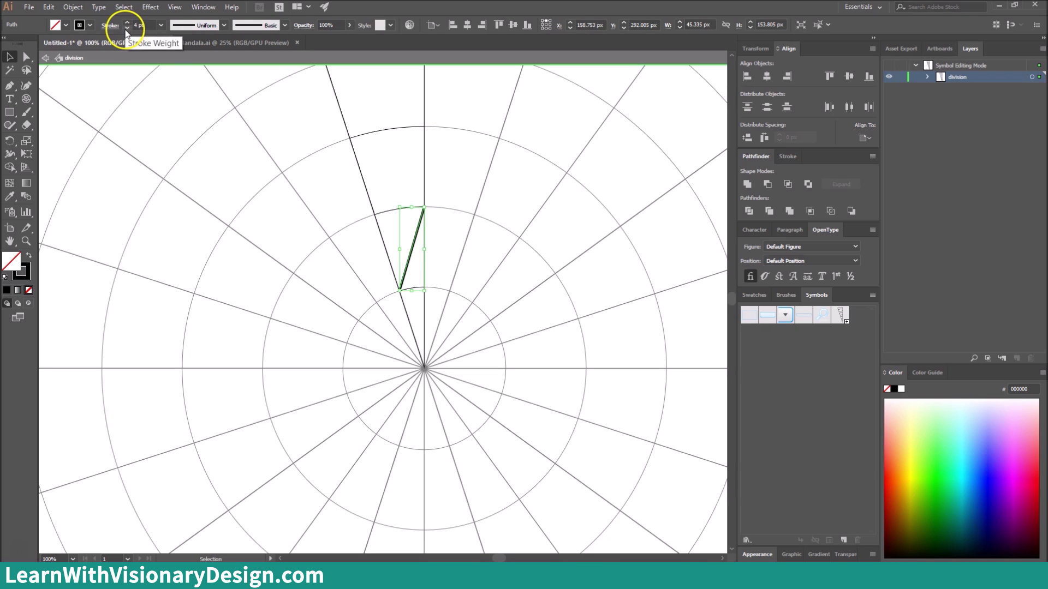
pyautogui.doubleClick(412, 175)
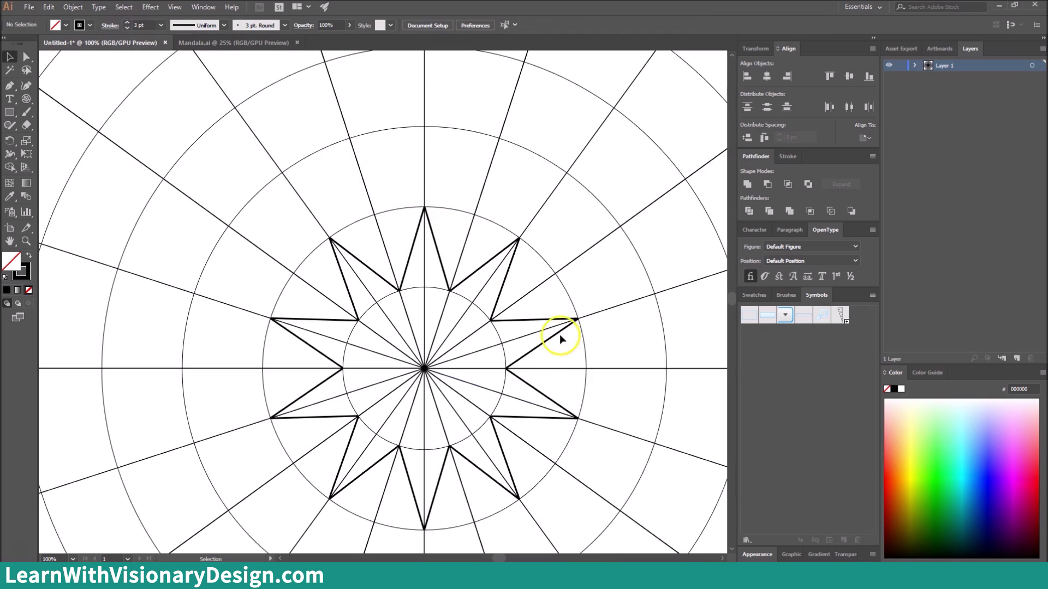
pyautogui.doubleClick(394, 127)
pyautogui.press('p')
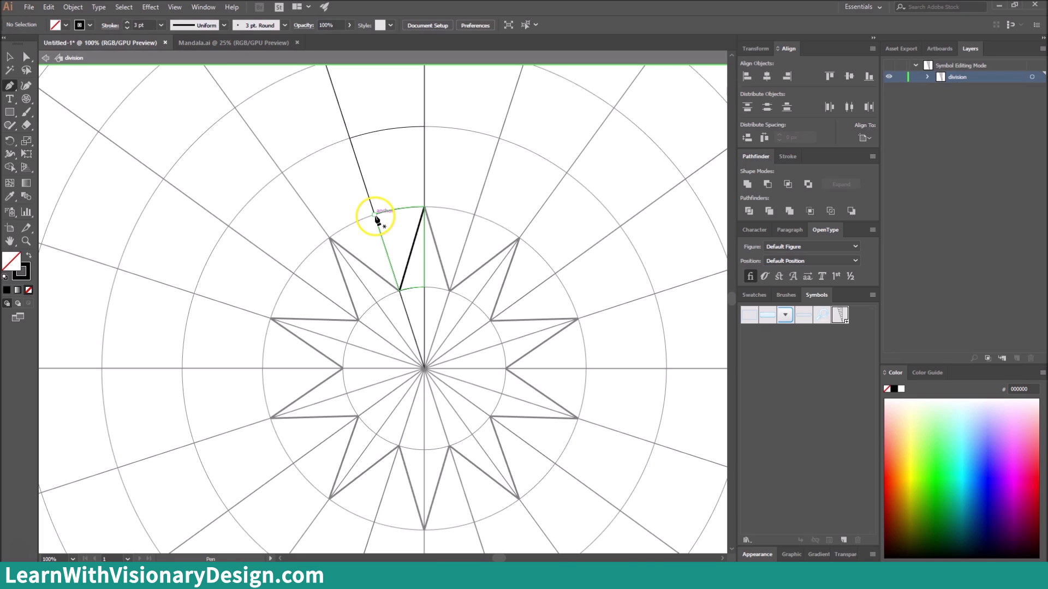
pyautogui.press('v')
pyautogui.press('Escape')
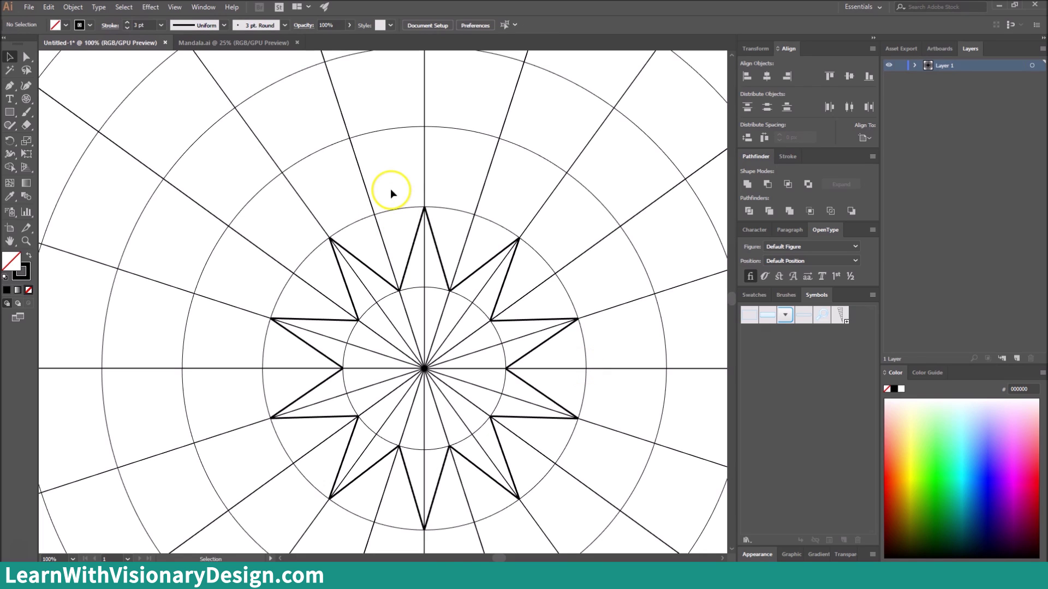
# In the division symbol, draw a curved Pen path from the second ring on the slanted edge to the third ring on the vertical axis, then exit editing.
pyautogui.click(394, 130)
pyautogui.doubleClick(394, 131)
pyautogui.press('p')
pyautogui.click(375, 215)
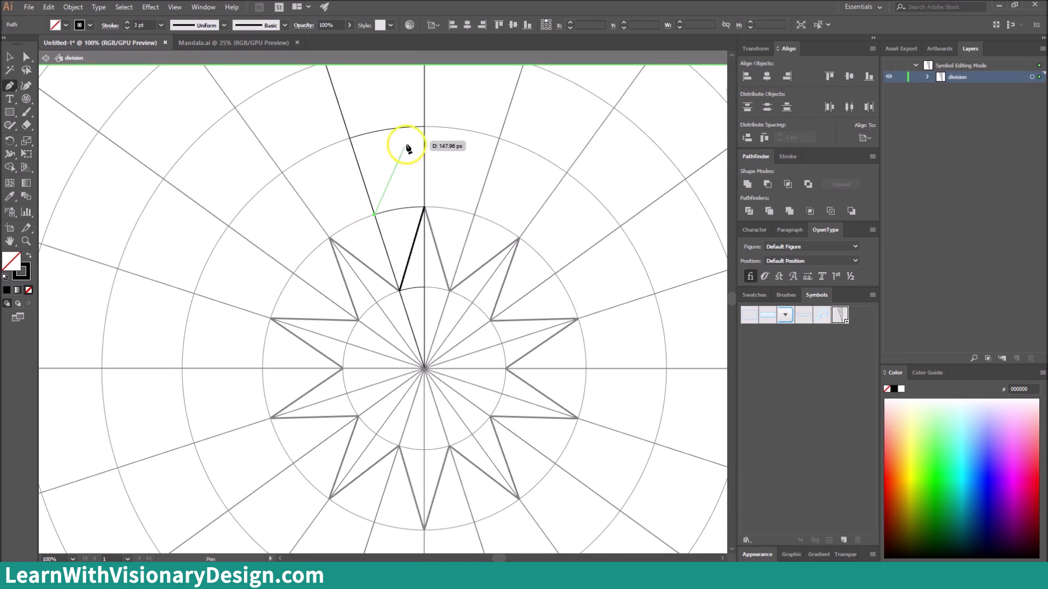
pyautogui.moveTo(425, 127); pyautogui.dragTo(480, 127)
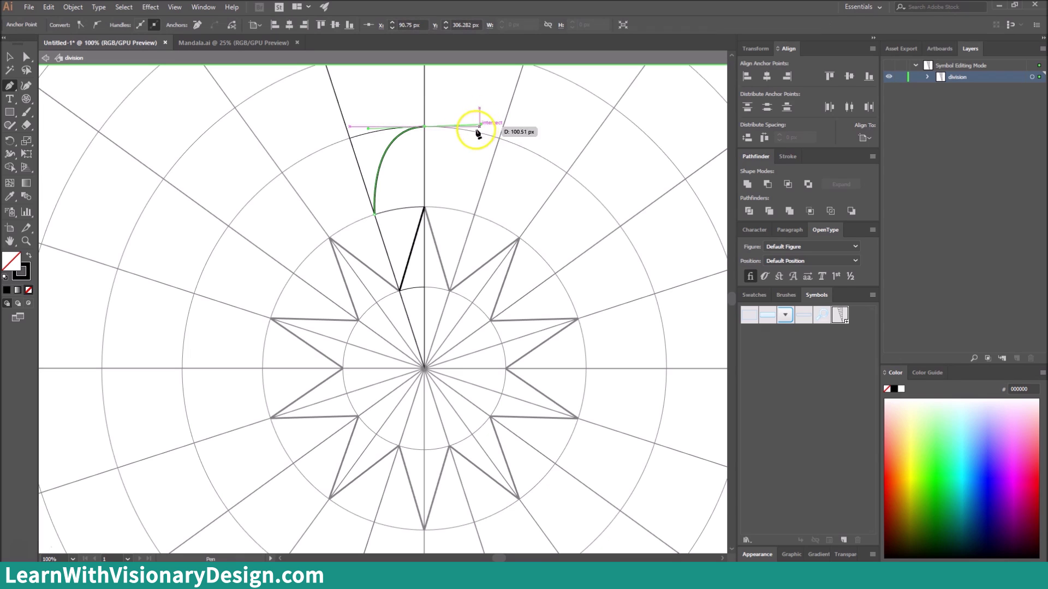
pyautogui.click(425, 127)
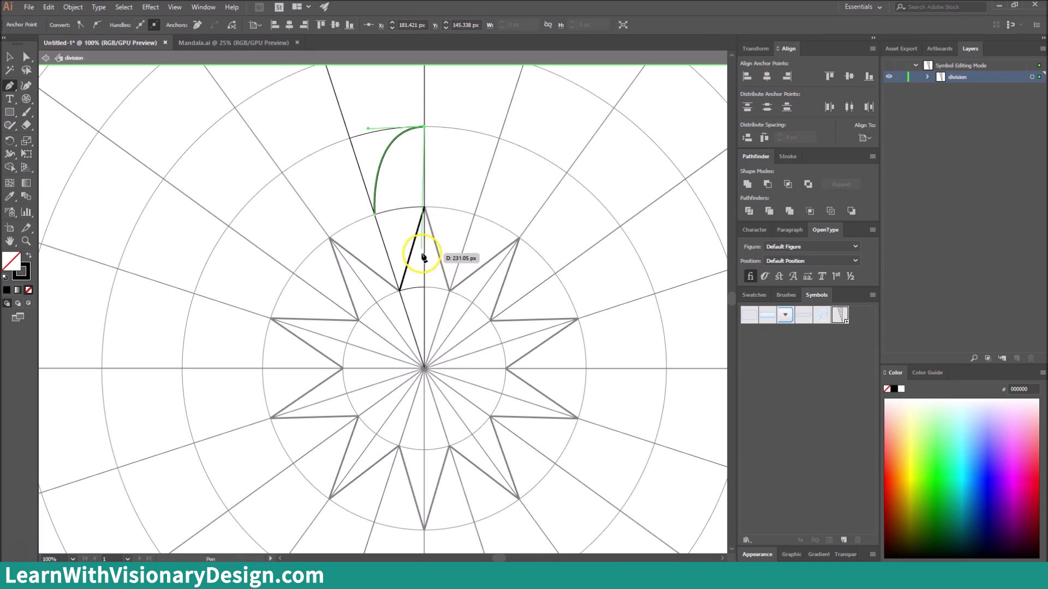
pyautogui.press('v')
pyautogui.doubleClick(414, 162)
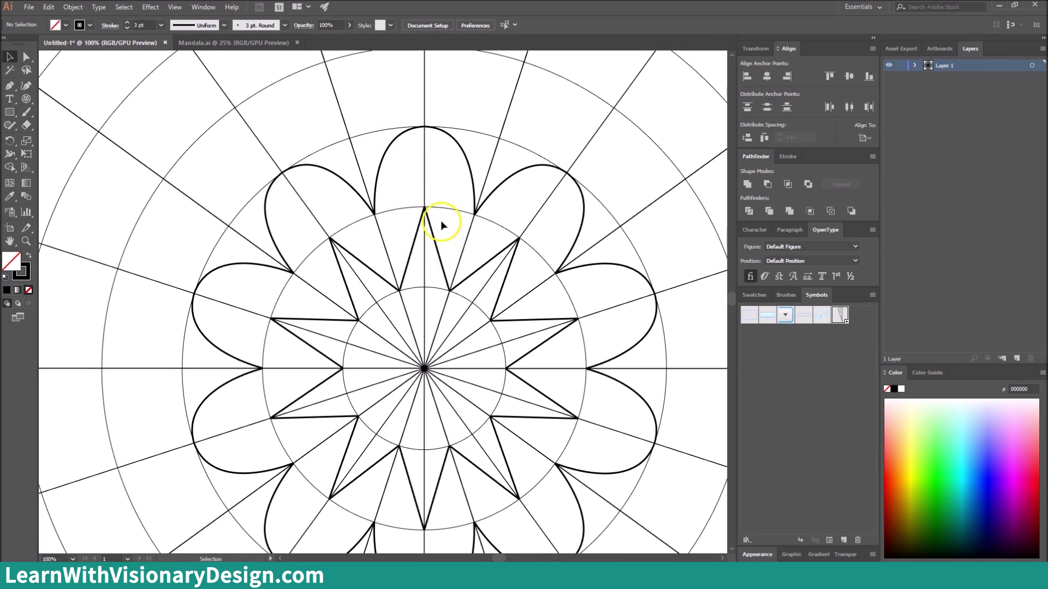
# In the division symbol, draw a small closed teardrop loop inside the petal, starting and ending where the second ring meets the vertical axis.
pyautogui.press('p')
pyautogui.press('v')
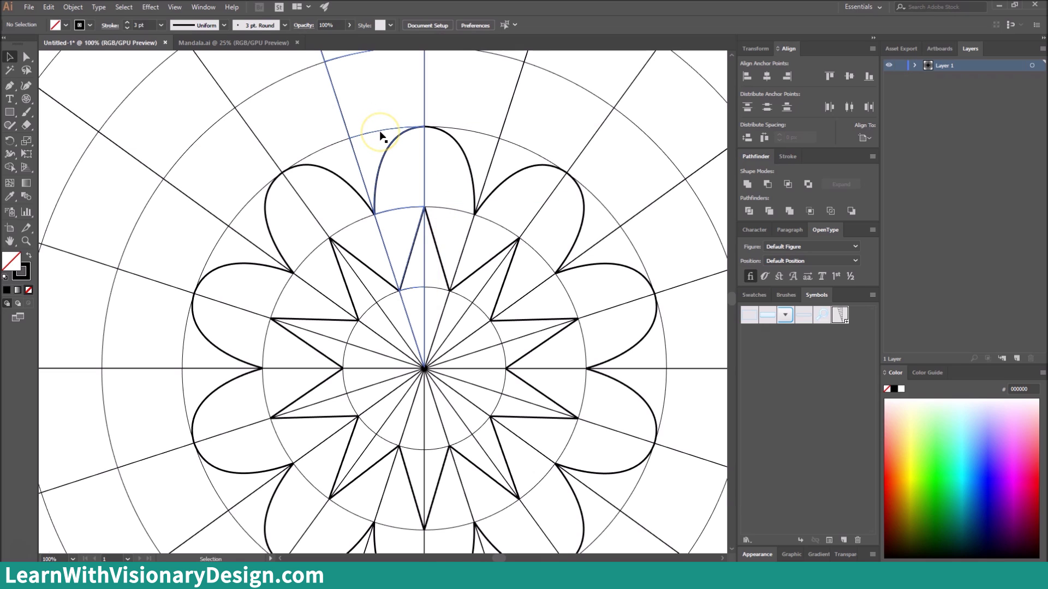
pyautogui.doubleClick(380, 135)
pyautogui.press('p')
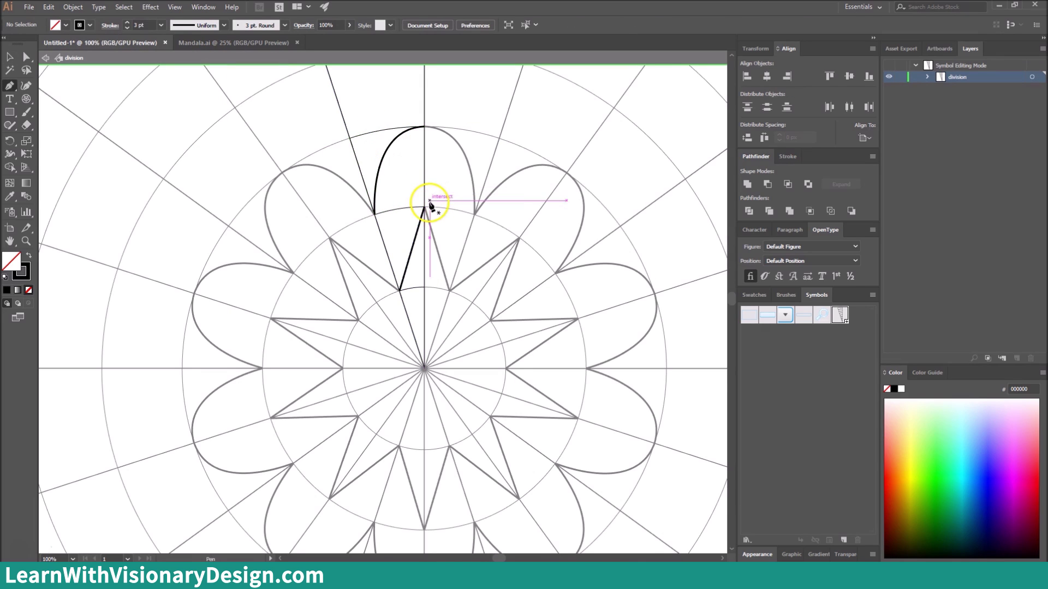
pyautogui.click(424, 210)
pyautogui.press('v')
pyautogui.click(428, 250)
pyautogui.press('p')
pyautogui.click(425, 209)
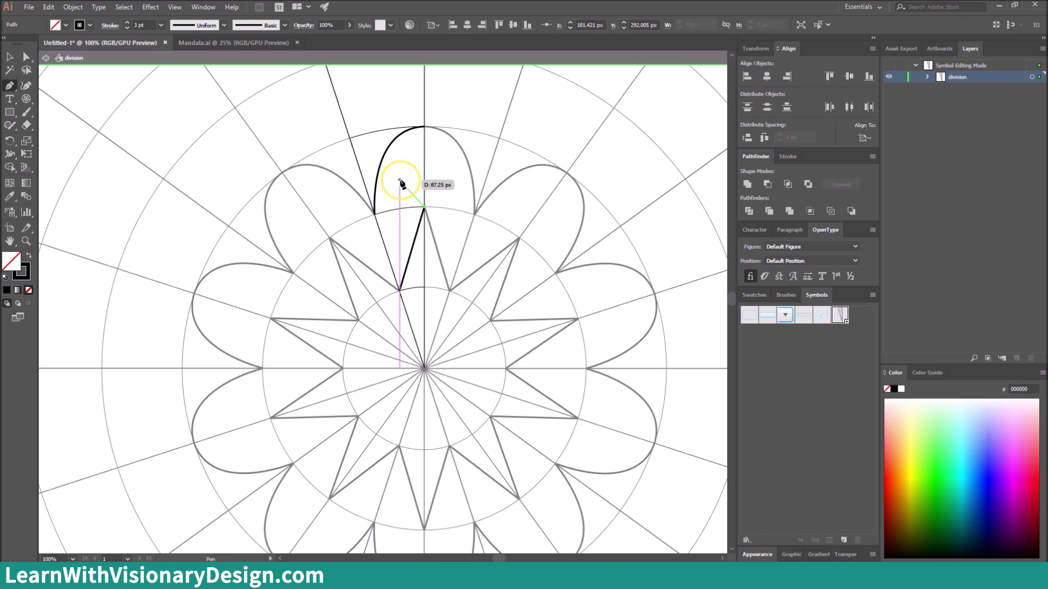
pyautogui.moveTo(399, 179); pyautogui.dragTo(420, 169)
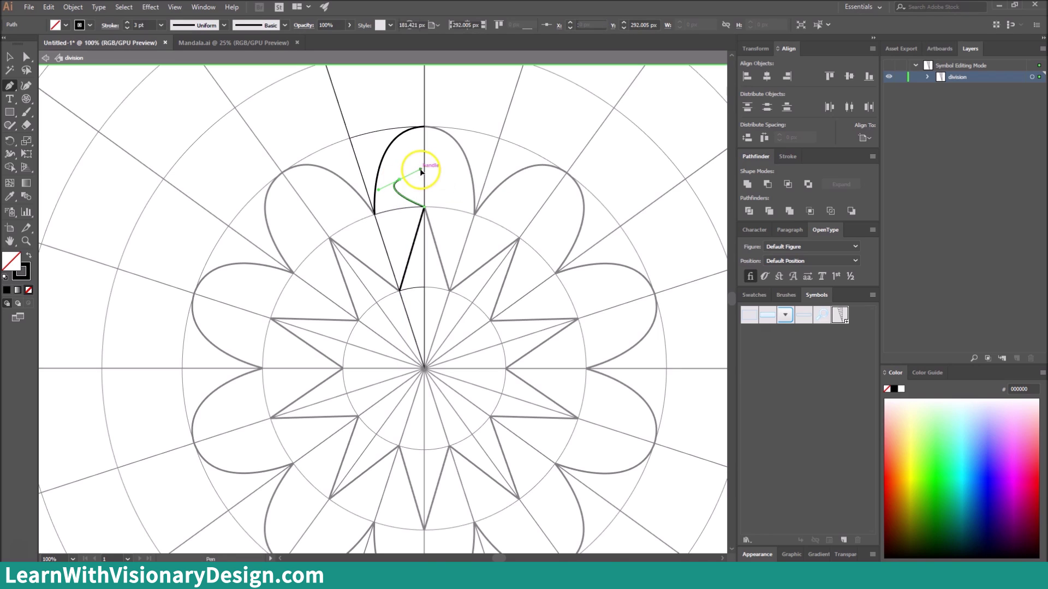
pyautogui.click(425, 207)
# Round out the small teardrop loop with the Curvature tool and thicken its stroke to 6 pt.
pyautogui.hotkey('shift', '`')
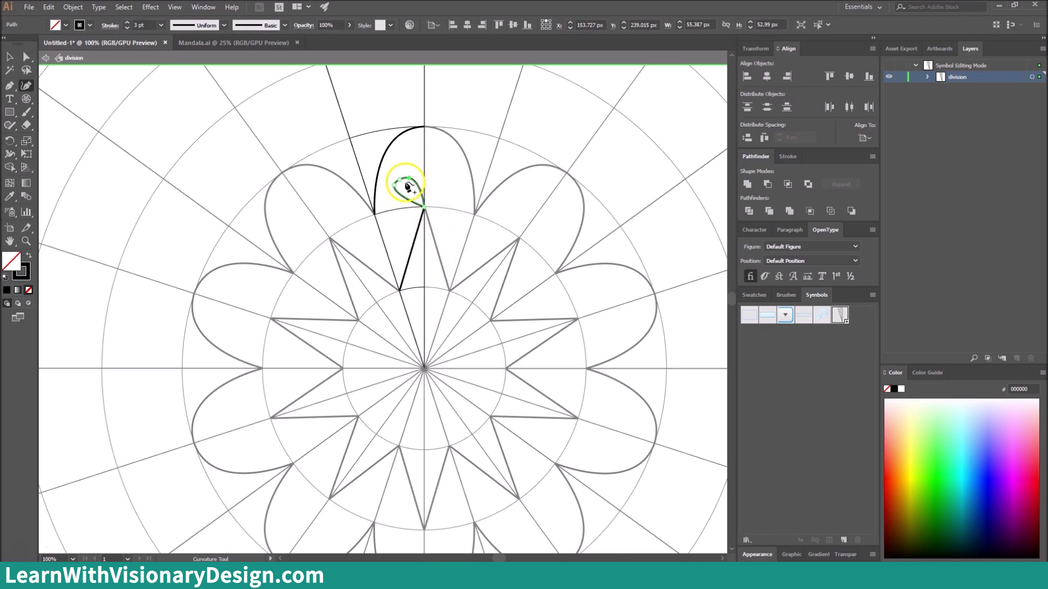
pyautogui.moveTo(400, 179)
pyautogui.mouseDown()
pyautogui.moveTo(412, 176)
pyautogui.moveTo(399, 192)
pyautogui.mouseUp()
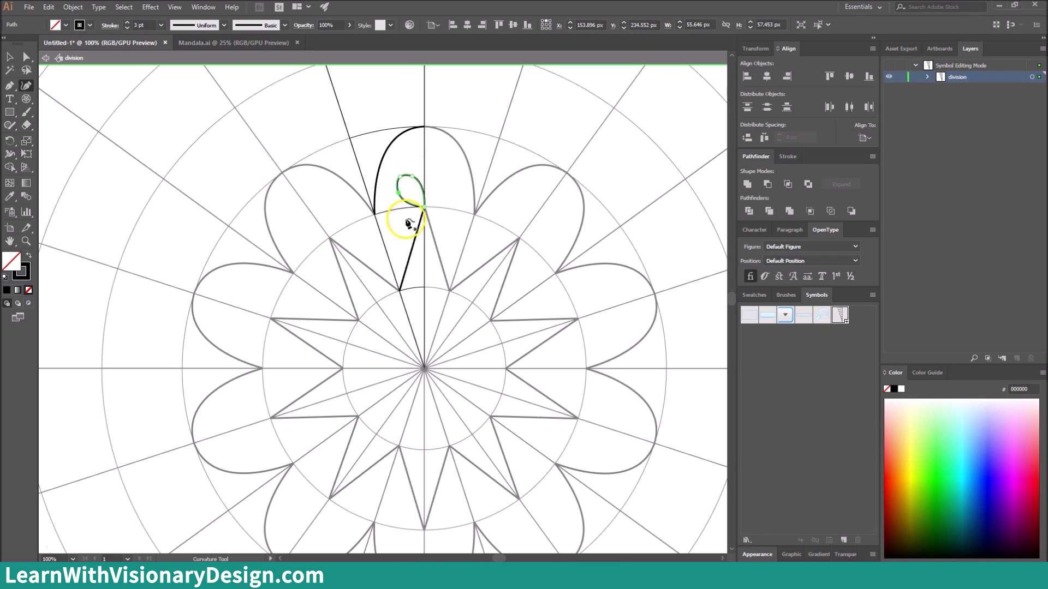
pyautogui.press('v')
pyautogui.click(127, 22)
pyautogui.click(128, 23)
pyautogui.click(128, 22)
pyautogui.click(127, 23)
pyautogui.click(124, 27)
# Set the outer petal curve's stroke to 6 pt and exit symbol editing.
pyautogui.click(397, 135)
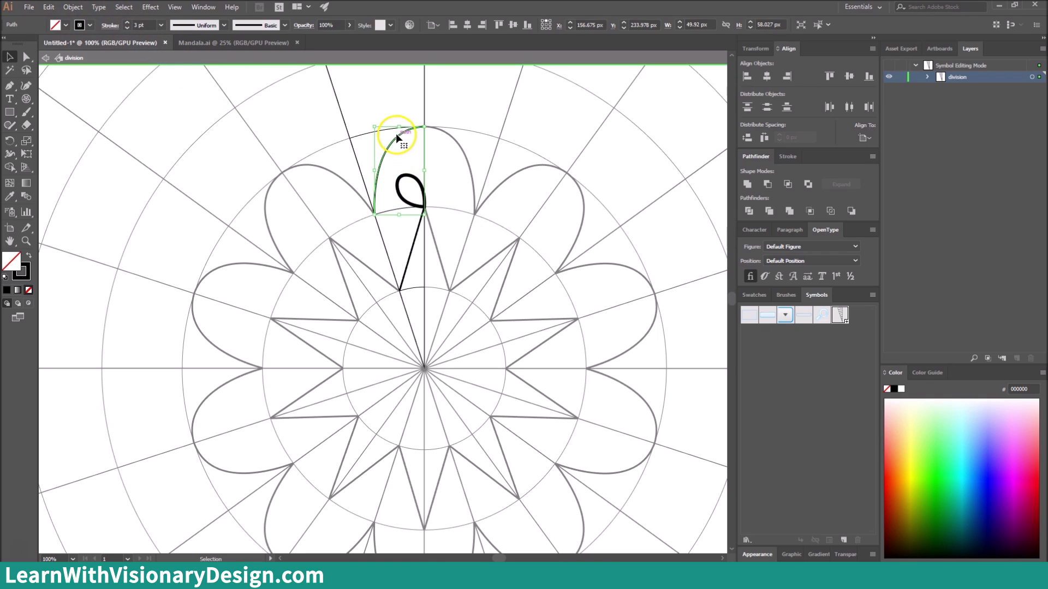
pyautogui.click(127, 22)
pyautogui.click(127, 22)
pyautogui.click(127, 23)
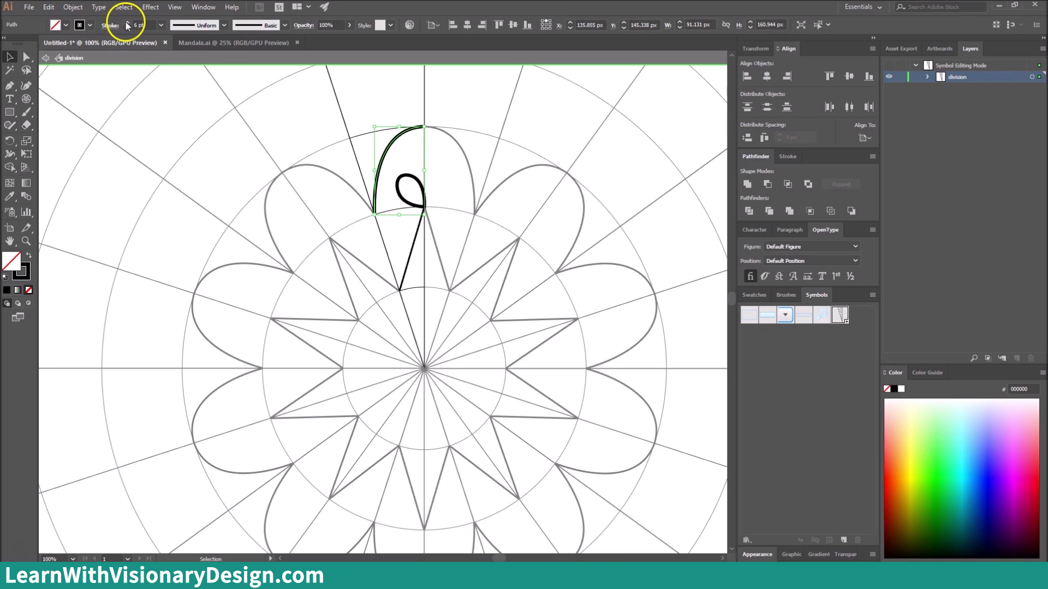
pyautogui.doubleClick(400, 157)
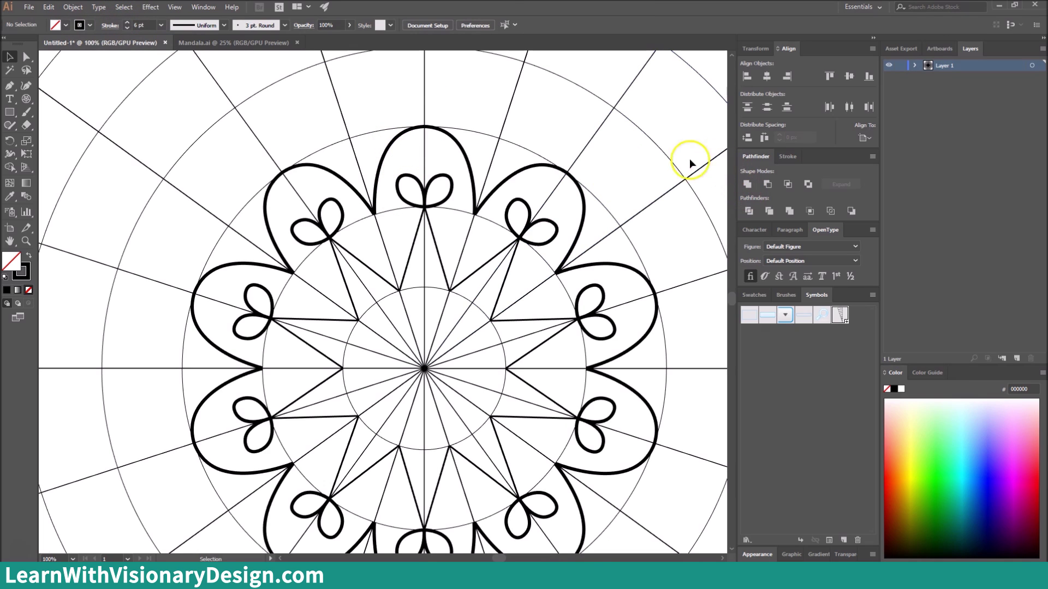
# Reshape the outer petal curve in the division symbol into a pointed tip at the third ring, then exit symbol editing.
pyautogui.doubleClick(390, 137)
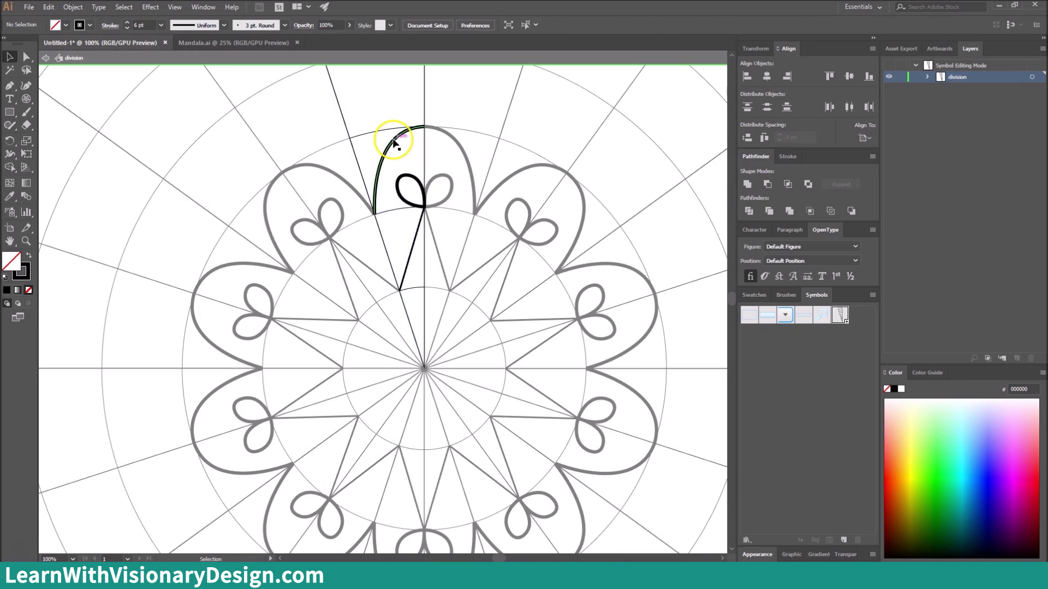
pyautogui.click(378, 164)
pyautogui.doubleClick(369, 149)
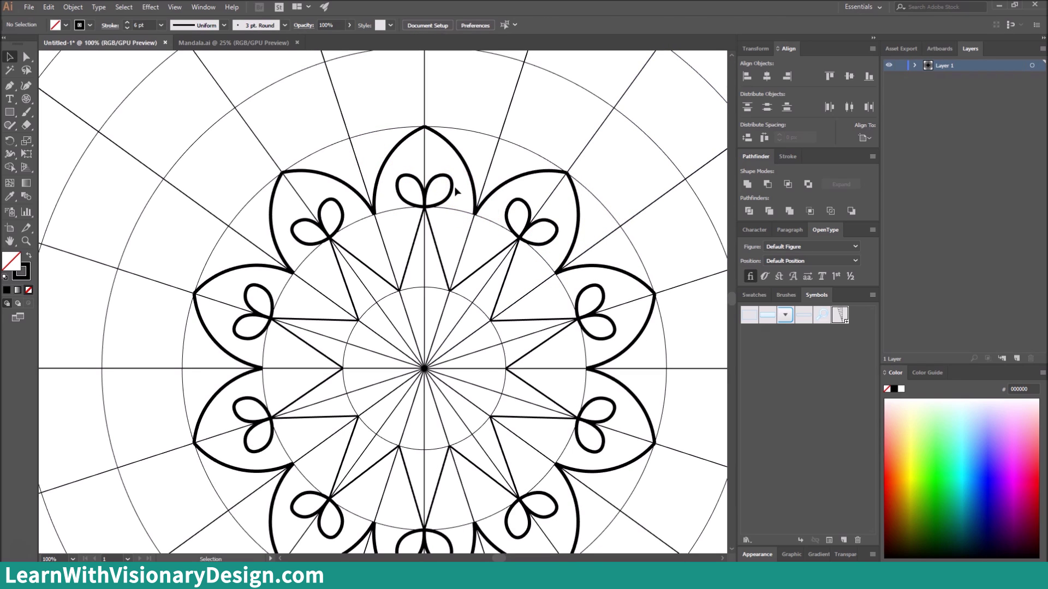
# In the division symbol, set the stroke of the straight line between the first and second rings to 5 pt.
pyautogui.click(413, 247)
pyautogui.doubleClick(391, 208)
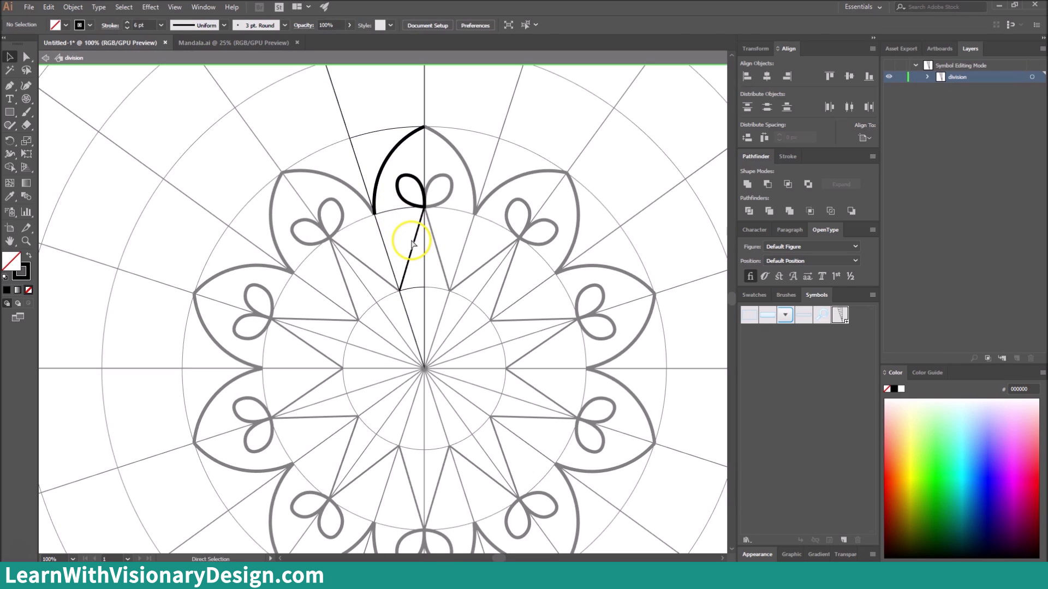
pyautogui.click(412, 245)
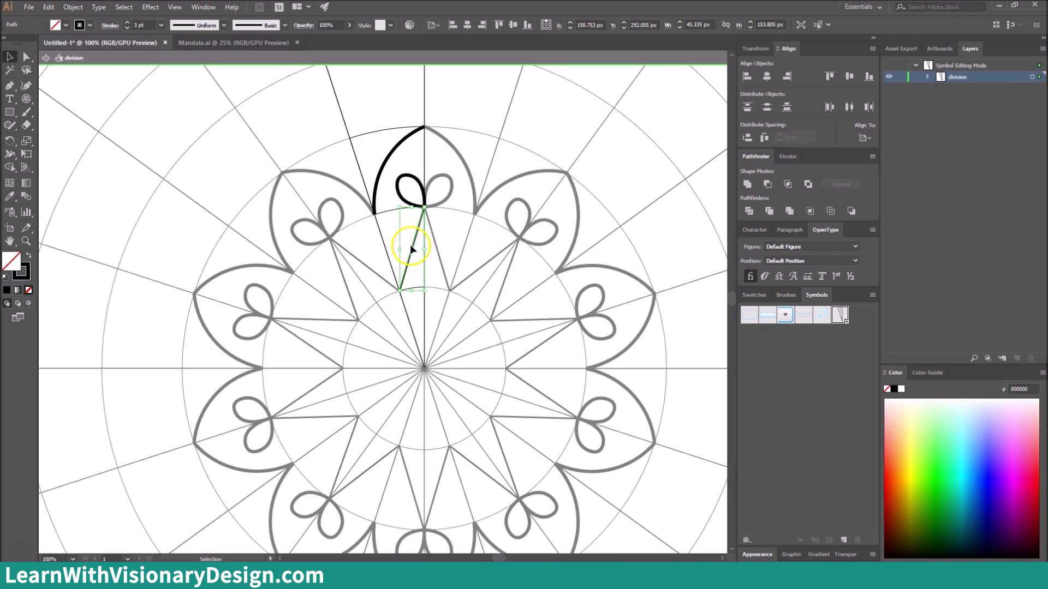
pyautogui.click(126, 22)
pyautogui.click(126, 23)
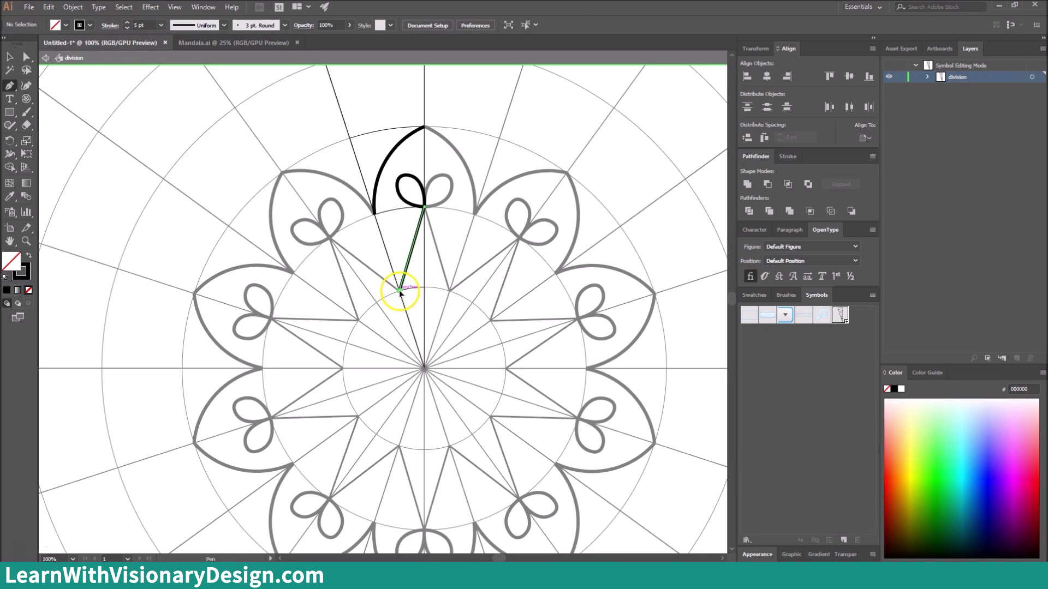
# Draw a second Pen line from the straight line's lower end to the vertical axis slightly below the second ring.
pyautogui.press('p')
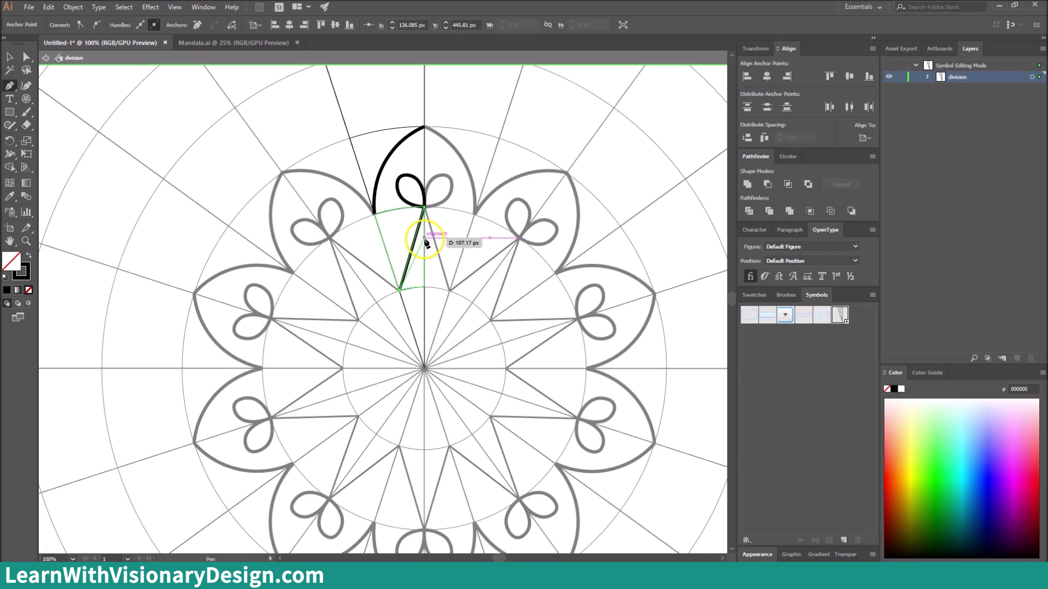
pyautogui.click(424, 238)
pyautogui.press('v')
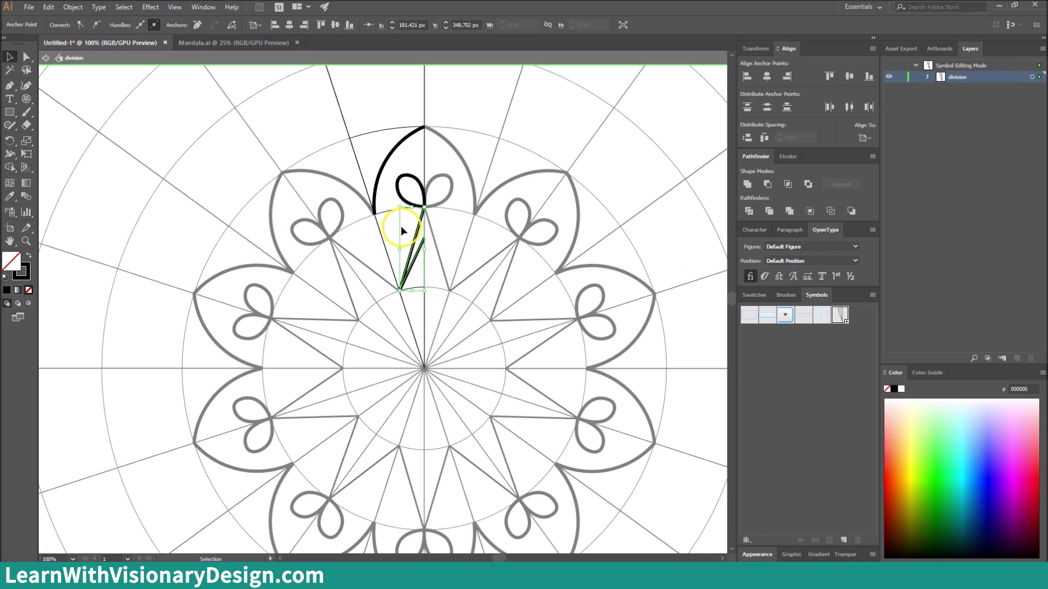
pyautogui.click(401, 227)
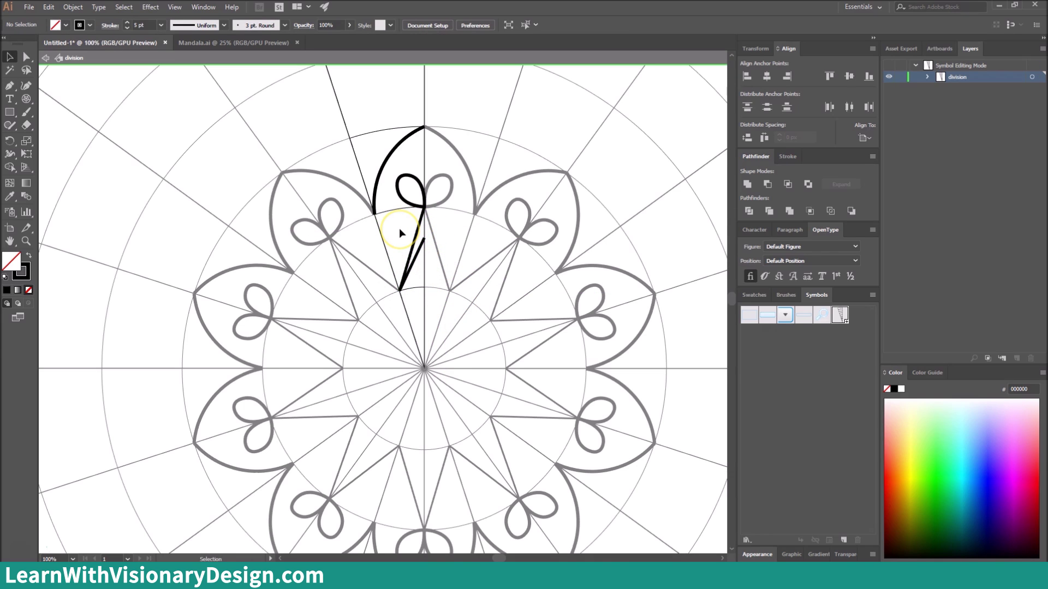
# Draw short Pen cross lines bridging the narrow gap between the two straight lines, then exit symbol editing.
pyautogui.press('p')
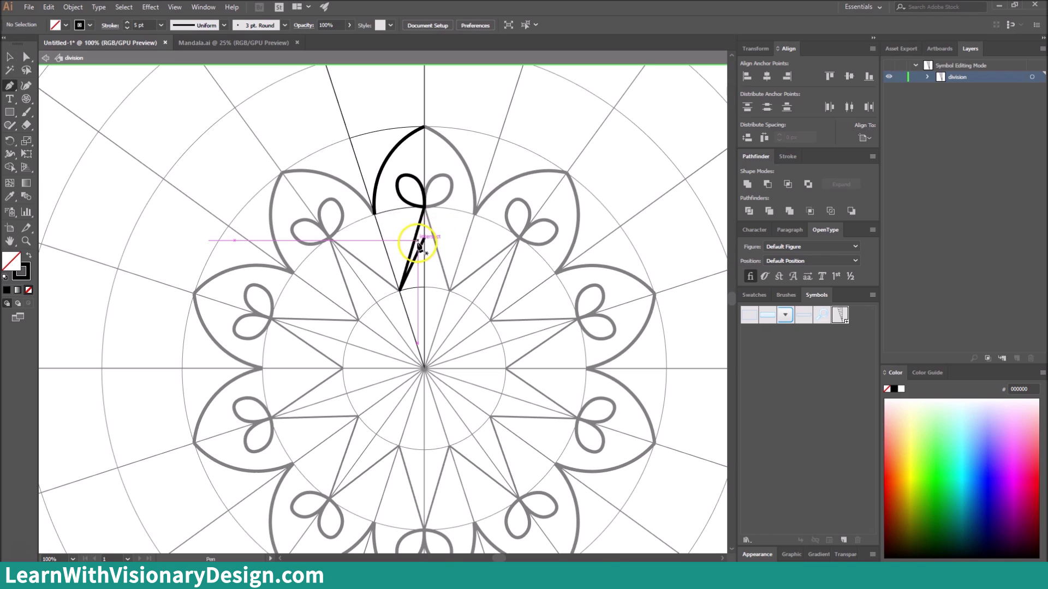
pyautogui.click(422, 246)
pyautogui.press('v')
pyautogui.press('p')
pyautogui.moveTo(413, 251); pyautogui.dragTo(418, 256)
pyautogui.click(418, 253)
pyautogui.press('v')
pyautogui.press('p')
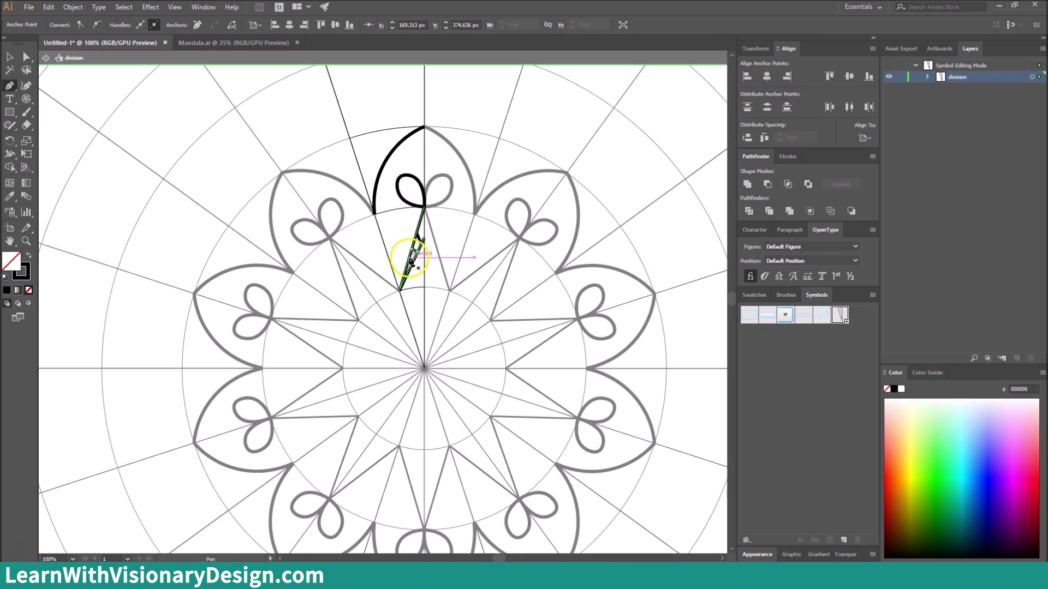
pyautogui.moveTo(408, 261); pyautogui.dragTo(415, 267)
pyautogui.press('v')
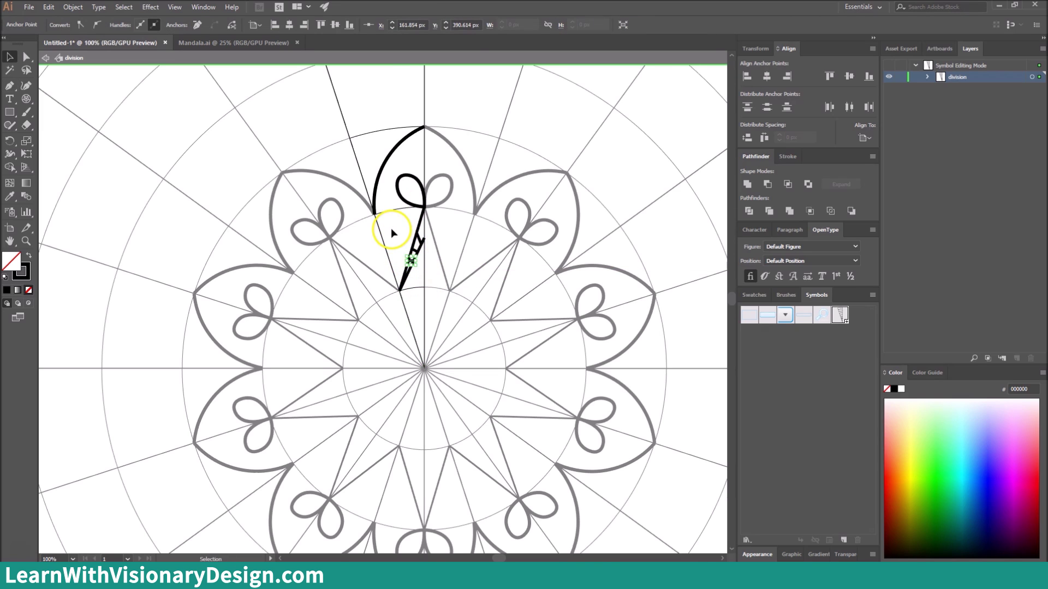
pyautogui.doubleClick(391, 228)
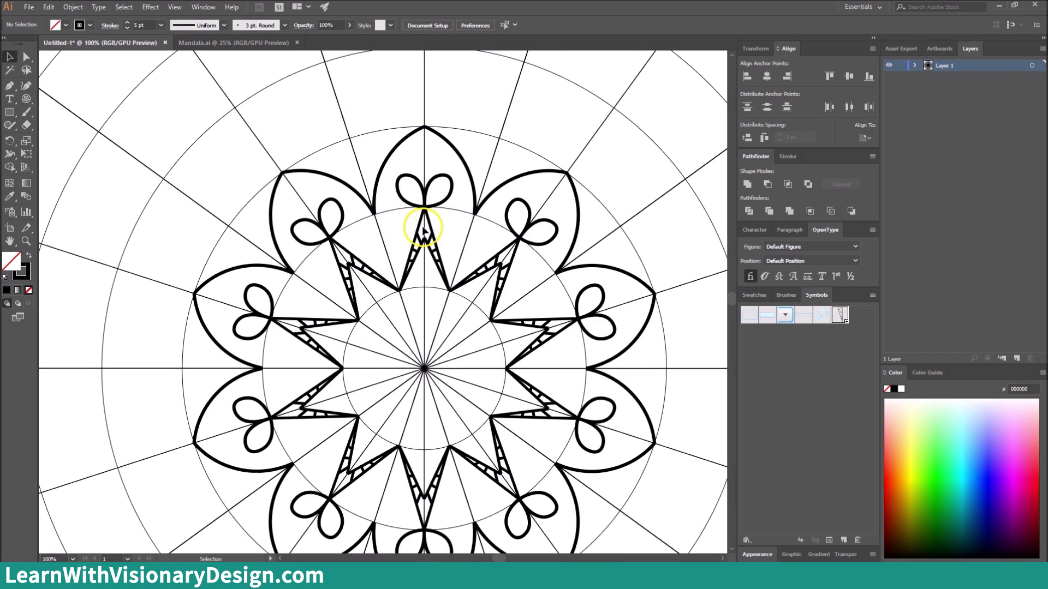
# In the division symbol, cut the vertical axis at the first ring and at the second straight line's tip, and delete the segment between.
pyautogui.click(391, 208)
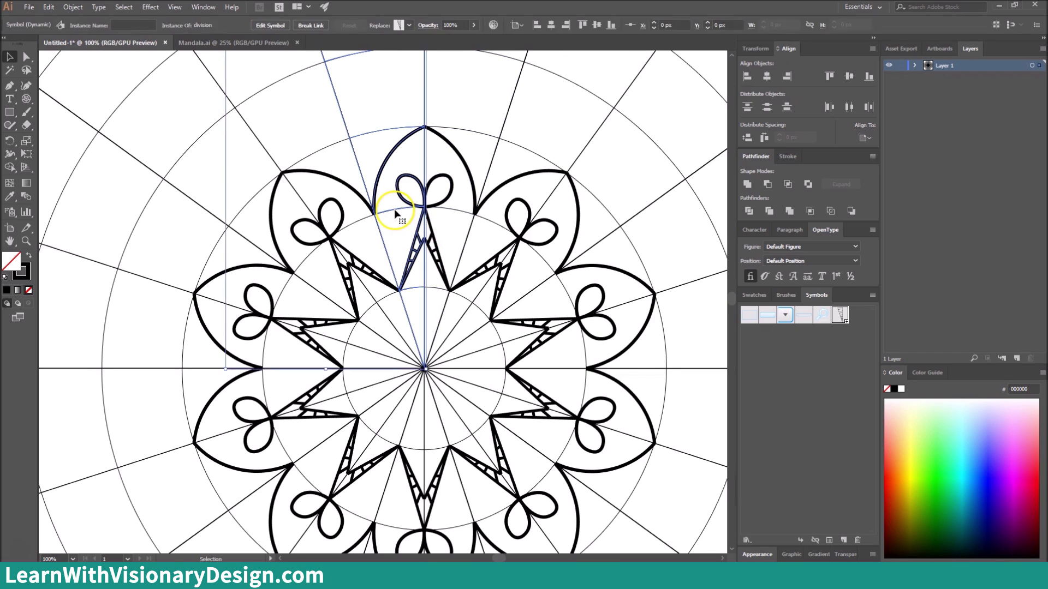
pyautogui.doubleClick(396, 214)
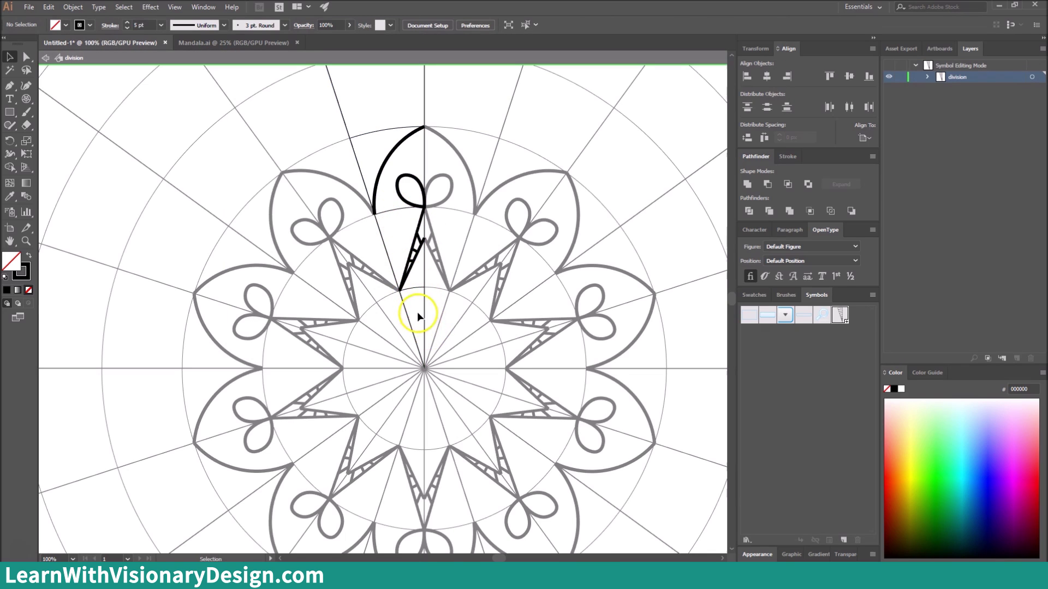
pyautogui.click(410, 228)
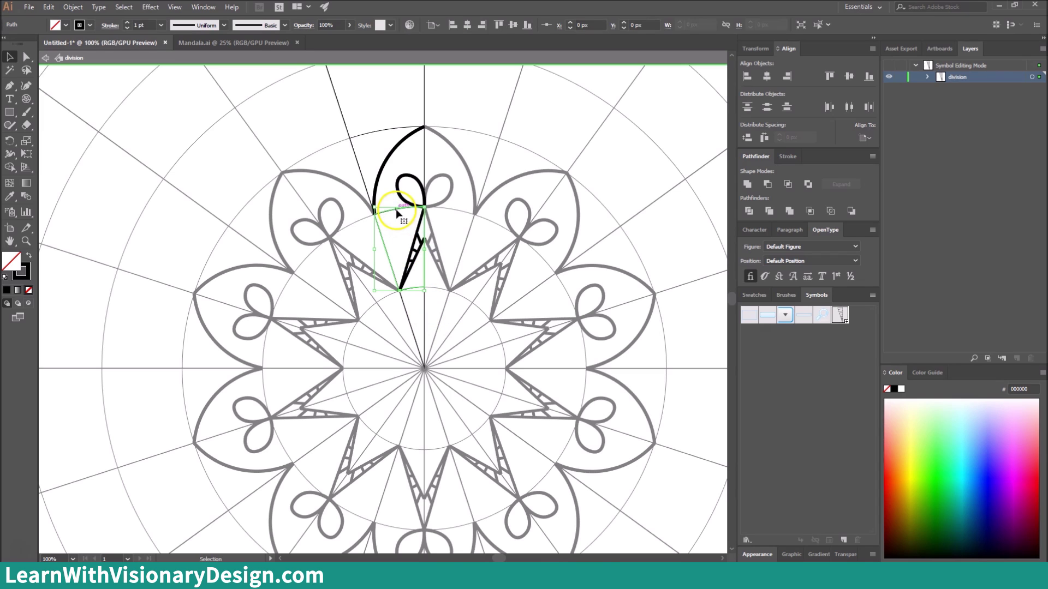
pyautogui.press('c')
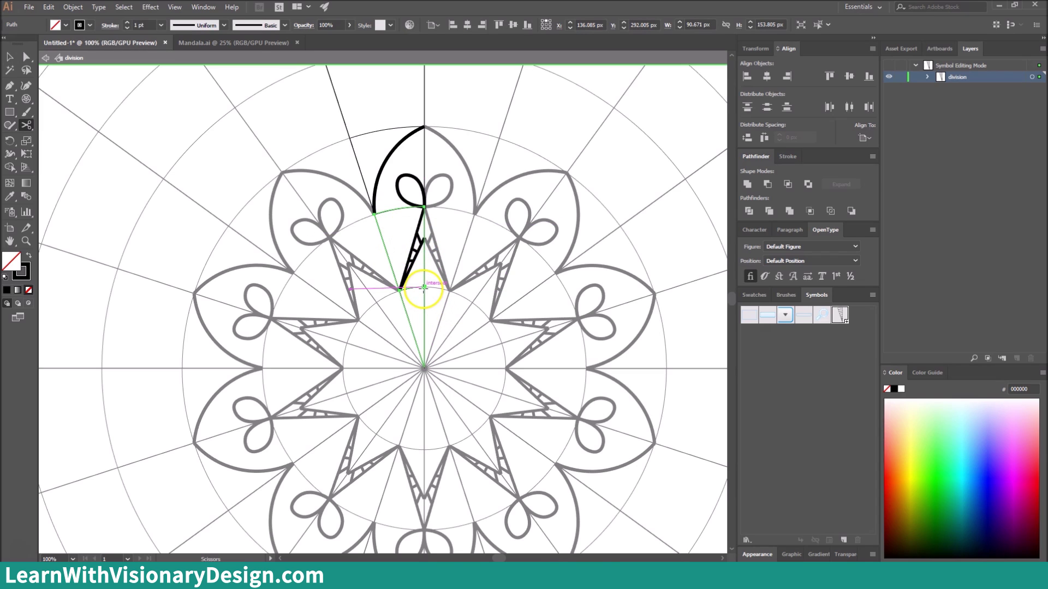
pyautogui.click(424, 288)
pyautogui.click(424, 240)
pyautogui.press('v')
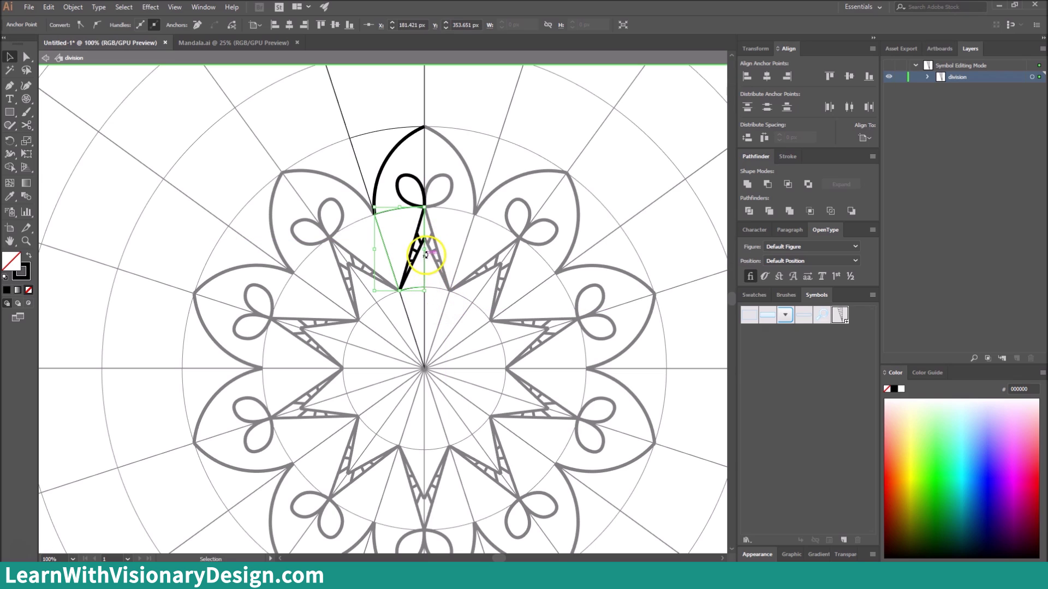
pyautogui.press('Delete')
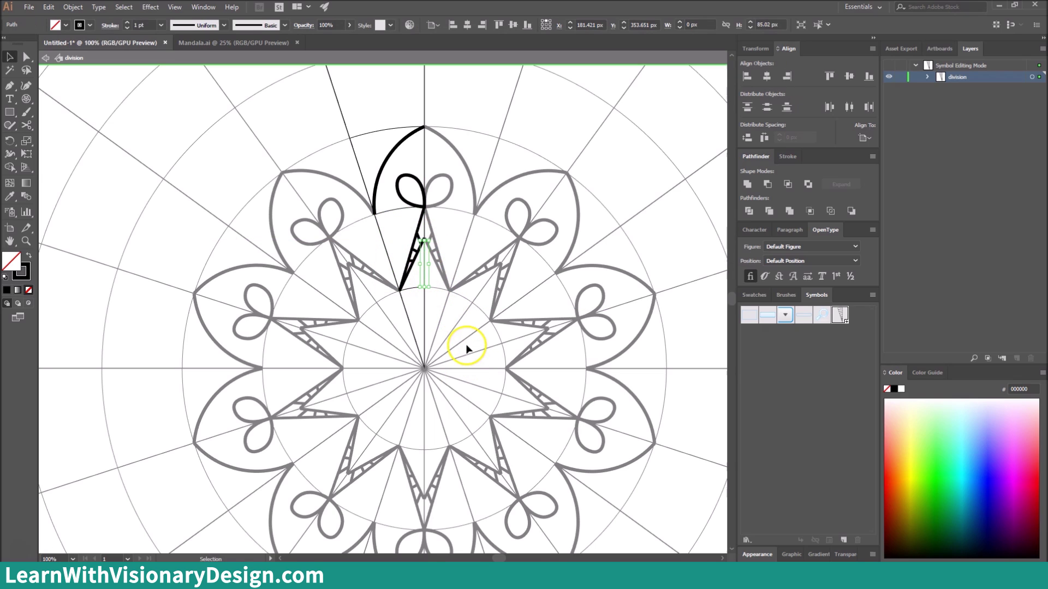
# Cut the remaining axis piece at the second ring, set its stroke to 4 pt, and exit symbol editing.
pyautogui.click(419, 241)
pyautogui.press('c')
pyautogui.click(422, 206)
pyautogui.press('v')
pyautogui.click(427, 234)
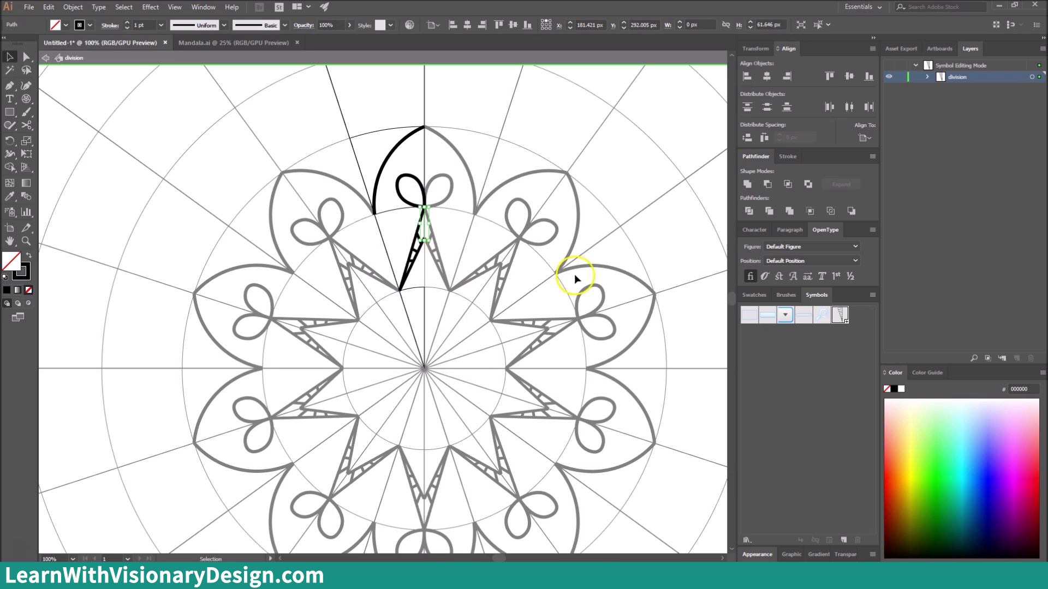
pyautogui.click(131, 24)
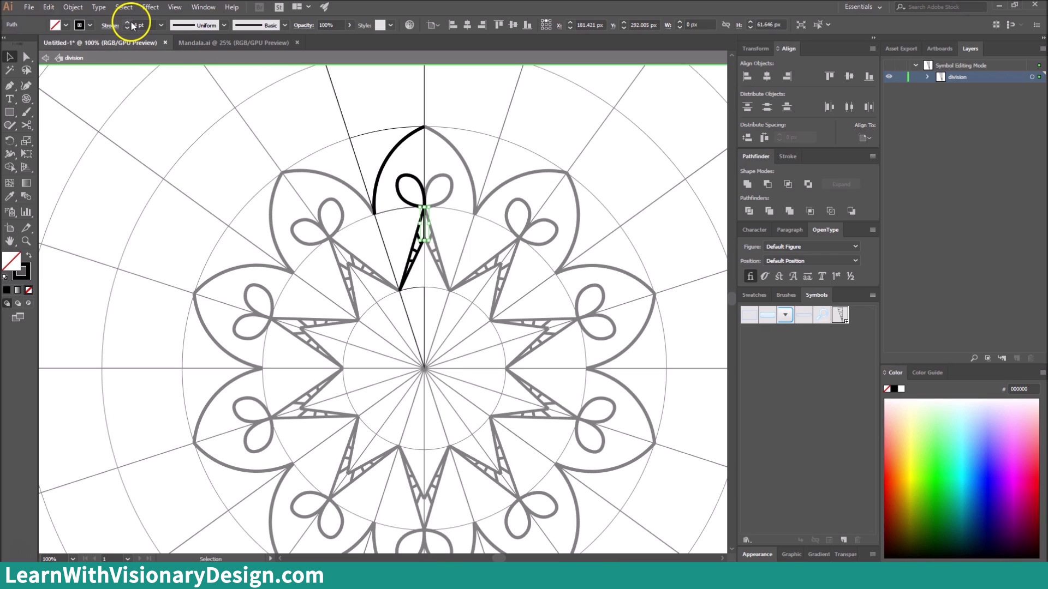
pyautogui.doubleClick(391, 228)
# Place a 46 px circle with black fill and no stroke on the vertical axis between the top petal's tip and its loops.
pyautogui.press('l')
pyautogui.moveTo(424, 150); pyautogui.dragTo(436, 161)
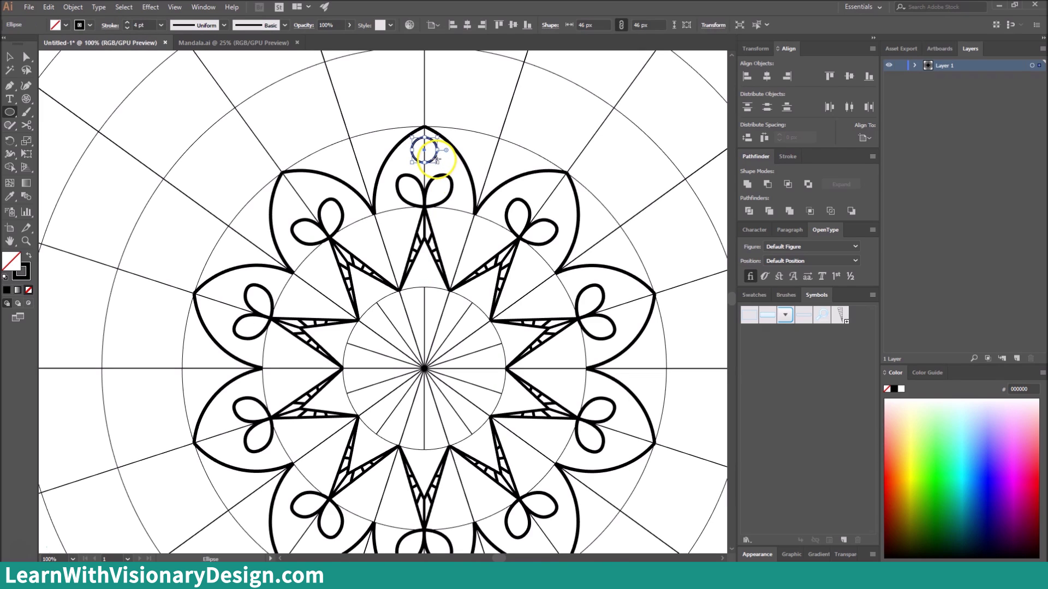
pyautogui.press('v')
pyautogui.click(750, 294)
pyautogui.click(753, 319)
pyautogui.click(743, 329)
pyautogui.click(746, 312)
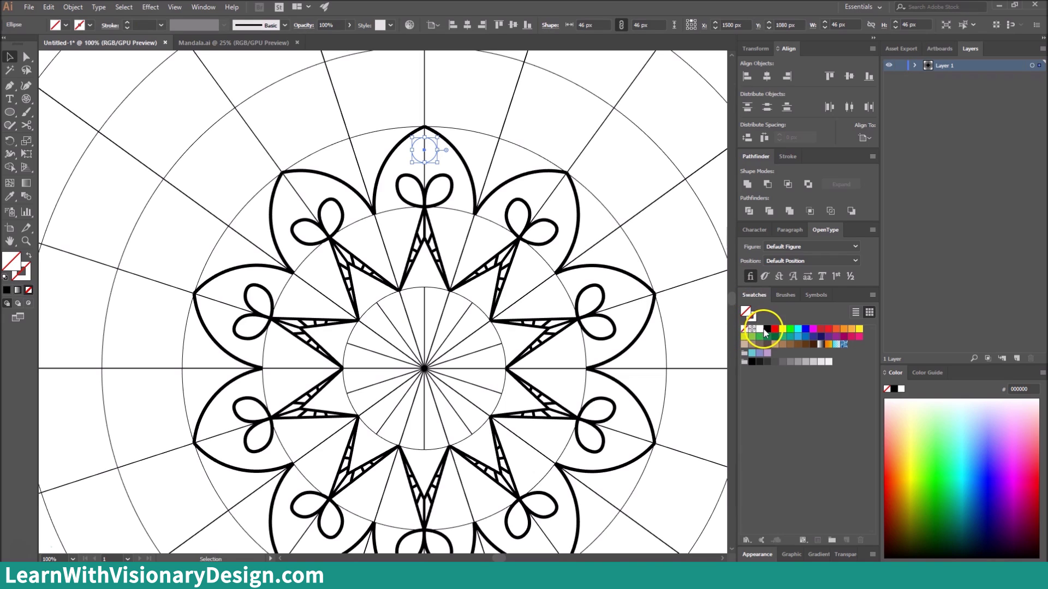
pyautogui.click(767, 328)
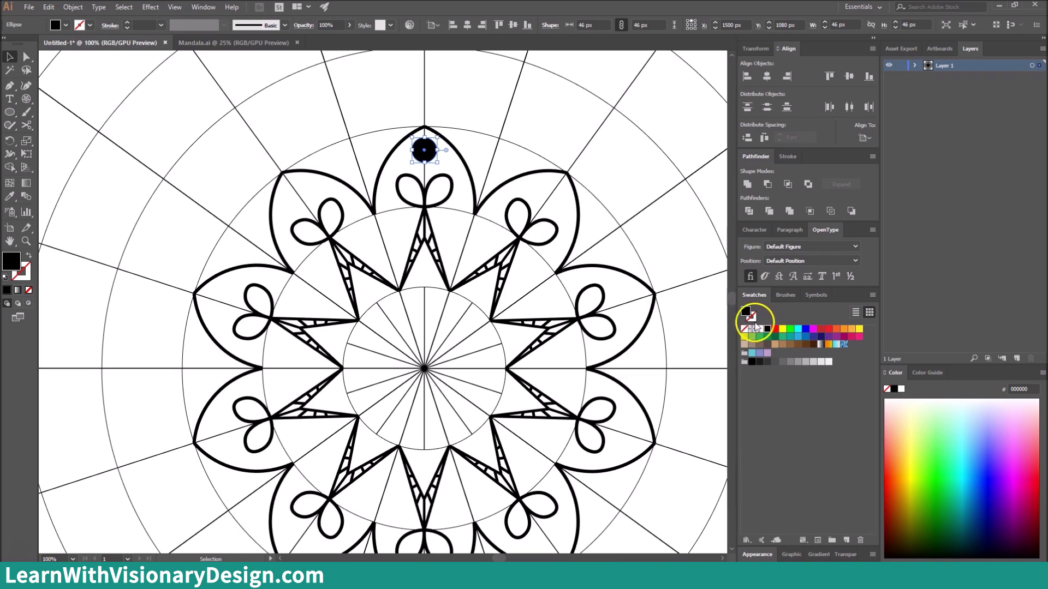
pyautogui.moveTo(425, 151); pyautogui.dragTo(425, 158)
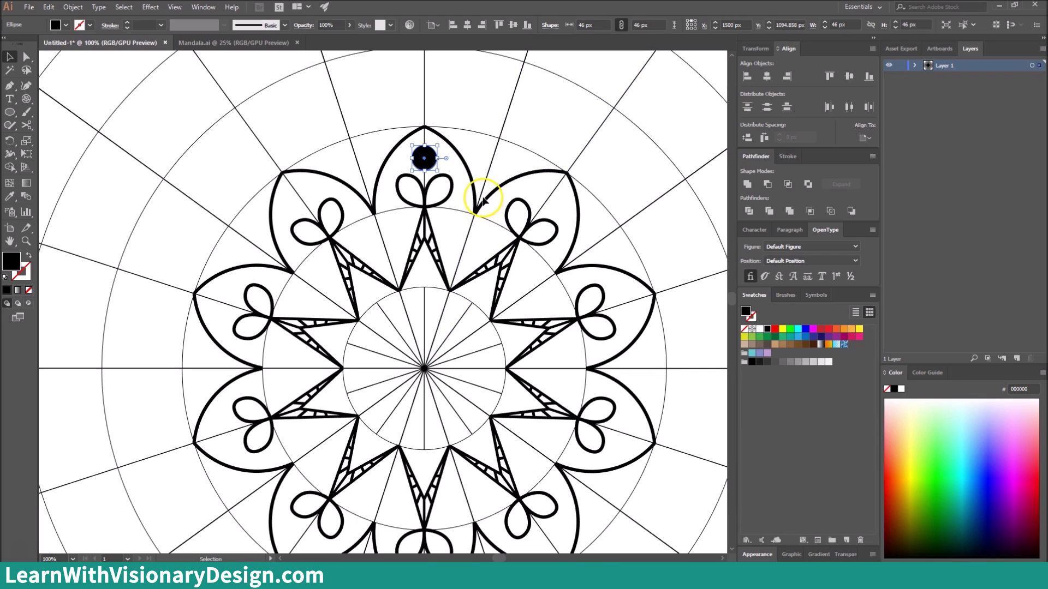
# Copy the black circle around the mandala's centre in 36° rotations so that every petal has one.
pyautogui.press('r')
pyautogui.keyDown('alt'); pyautogui.click(424, 369); pyautogui.keyUp('alt')
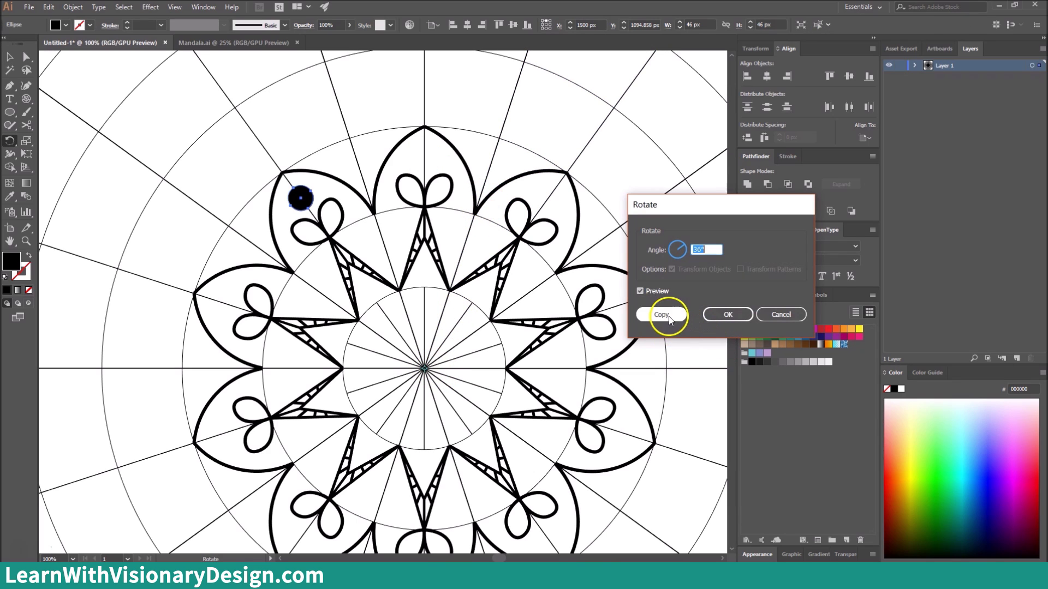
pyautogui.click(662, 315)
pyautogui.hotkey('ctrl', 'd')
pyautogui.hotkey('ctrl', 'd')
pyautogui.hotkey('ctrl', 'd')
pyautogui.hotkey('ctrl', 'd')
pyautogui.hotkey('ctrl', 'd')
pyautogui.hotkey('ctrl', 'd')
pyautogui.hotkey('ctrl', 'd')
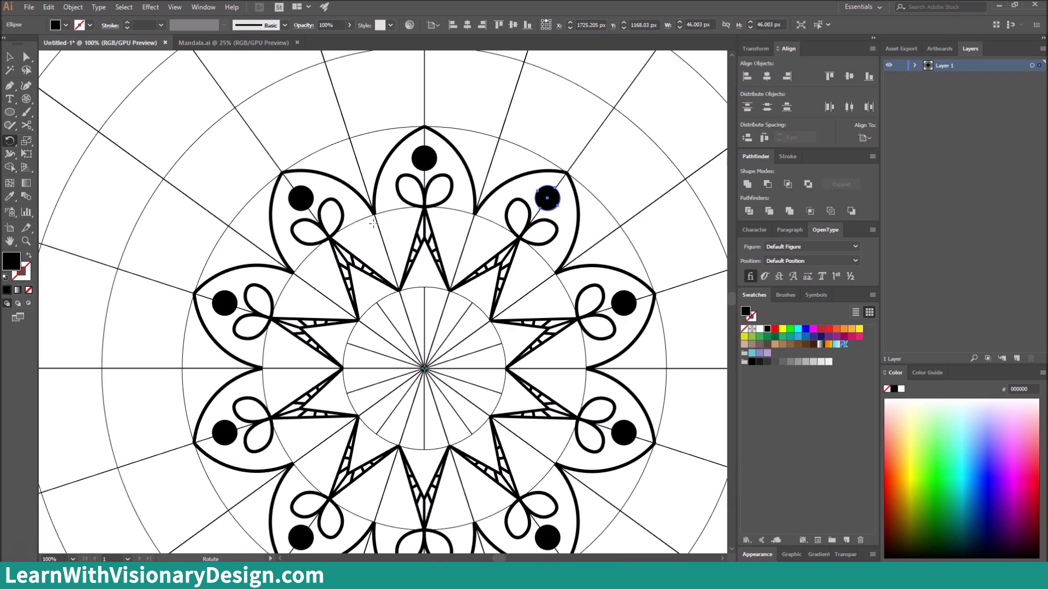
pyautogui.press('v')
pyautogui.click(444, 223)
# Draw a black circle about 27 px wide inside the top petal's right loop and duplicate it into the left loop.
pyautogui.press('l')
pyautogui.moveTo(432, 181); pyautogui.dragTo(443, 194)
pyautogui.press('v')
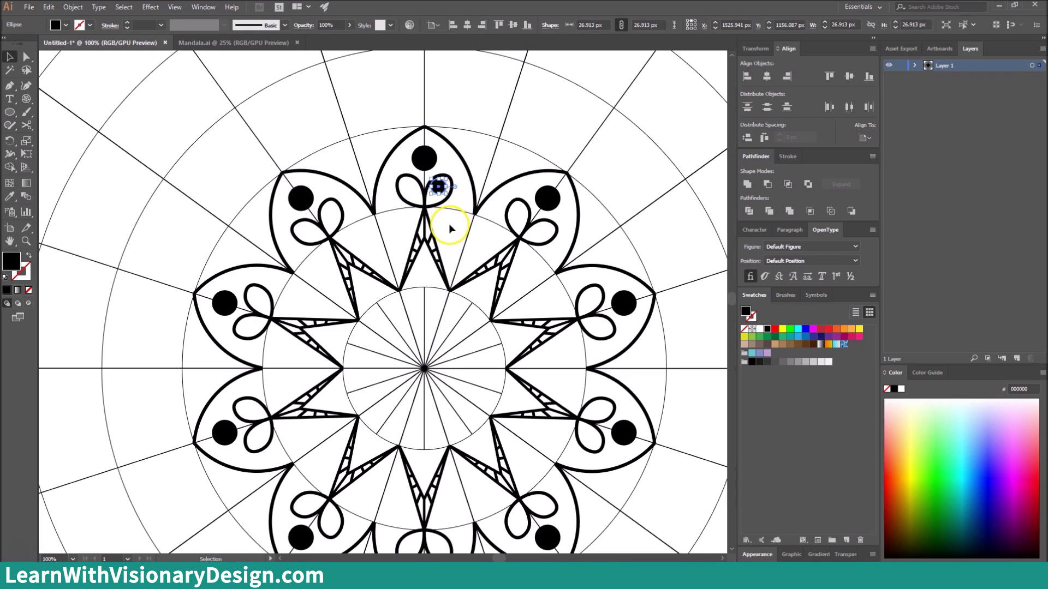
pyautogui.click(450, 223)
pyautogui.moveTo(440, 188); pyautogui.dragTo(438, 191)
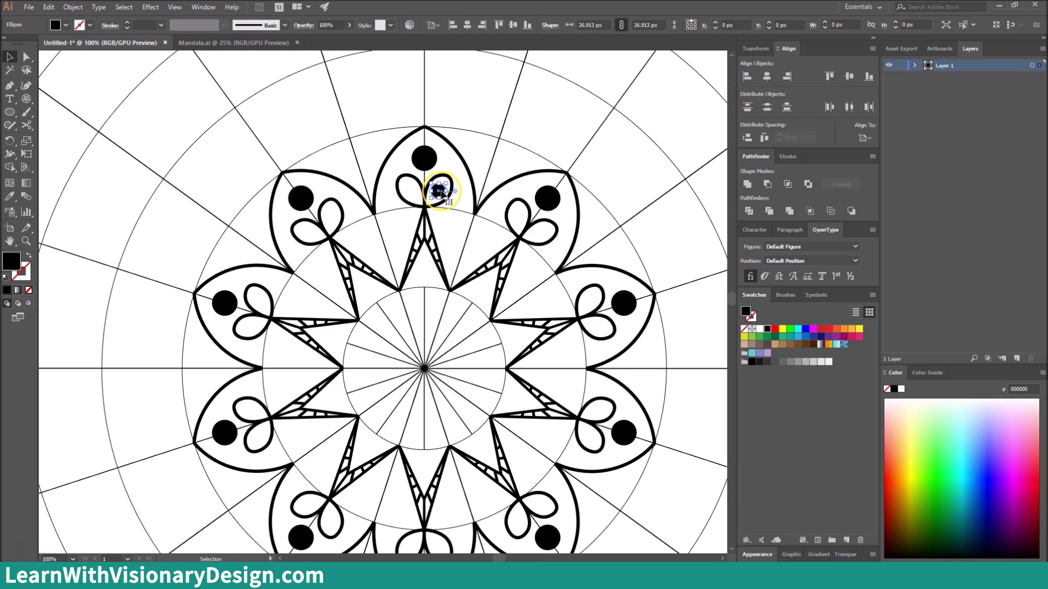
pyautogui.moveTo(440, 191); pyautogui.dragTo(410, 191)
pyautogui.click(464, 236)
pyautogui.click(440, 191)
pyautogui.keyDown('shift'); pyautogui.click(410, 190); pyautogui.keyUp('shift')
# Try rotating copies of the two small circles around the mandala's centre, and undo these copies.
pyautogui.press('r')
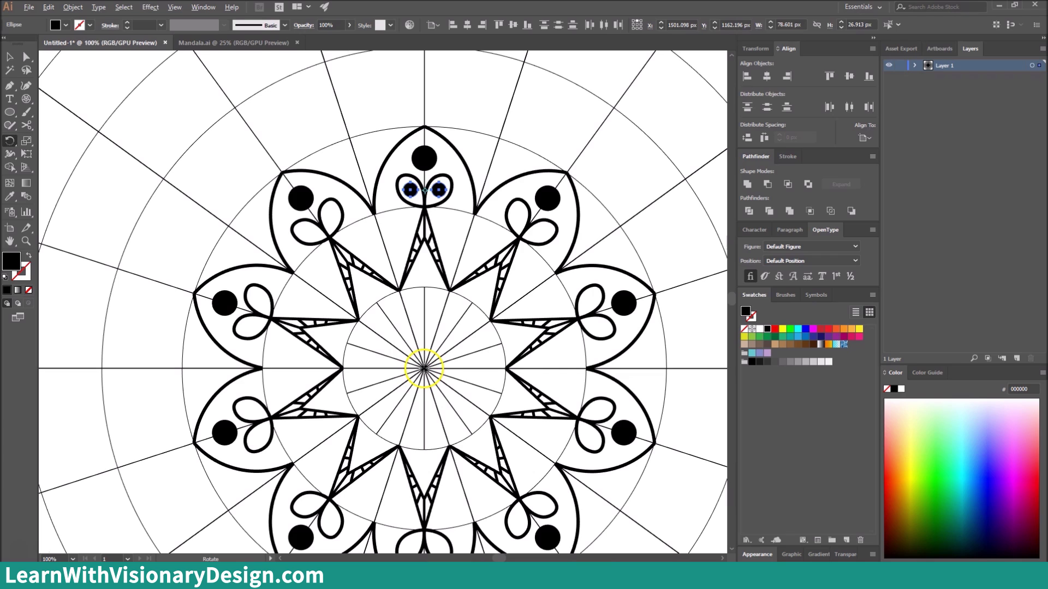
pyautogui.keyDown('alt'); pyautogui.click(423, 368); pyautogui.keyUp('alt')
pyautogui.click(666, 306)
pyautogui.hotkey('ctrl', 'd')
pyautogui.hotkey('ctrl', 'd')
pyautogui.hotkey('ctrl', 'd')
pyautogui.hotkey('ctrl', 'z')
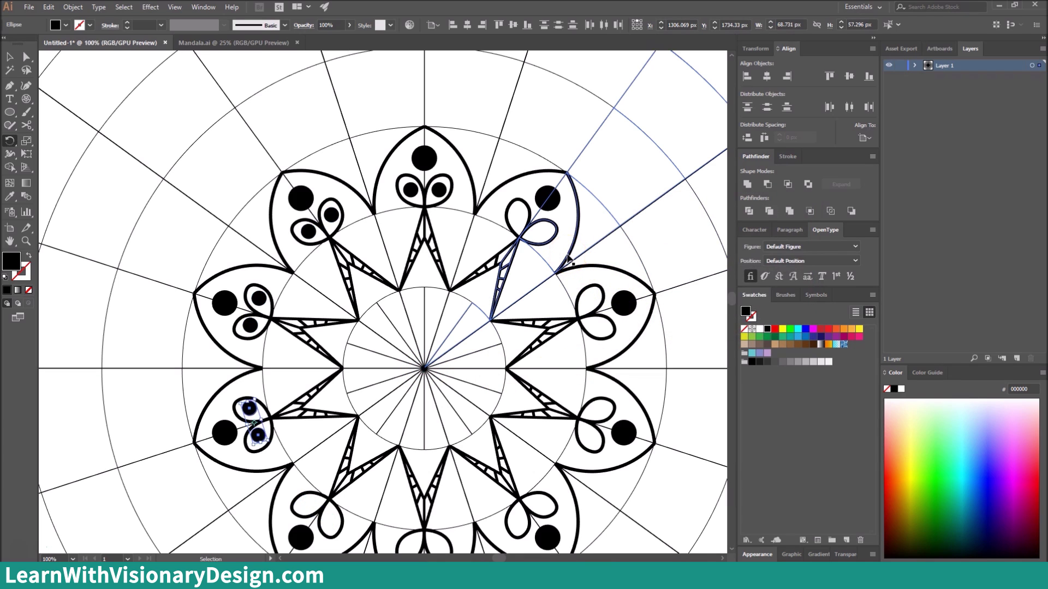
pyautogui.hotkey('ctrl', 'z')
pyautogui.hotkey('ctrl', 'z')
pyautogui.hotkey('ctrl', 'z')
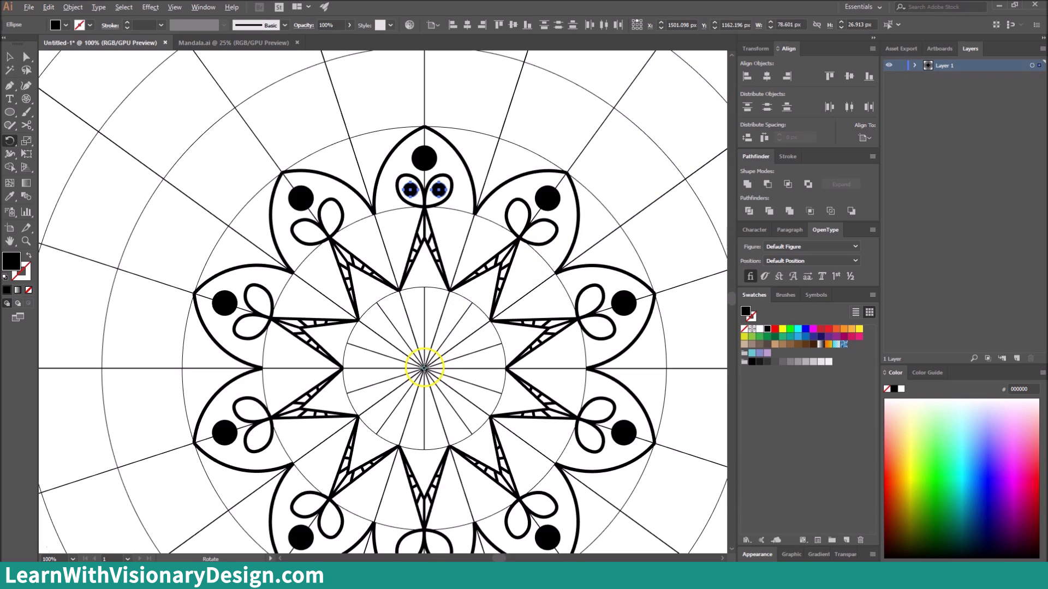
# Copy the pair of small loop circles around the exact grid centre in 36° rotations to fill every petal's loops.
pyautogui.keyDown('alt'); pyautogui.click(424, 368); pyautogui.keyUp('alt')
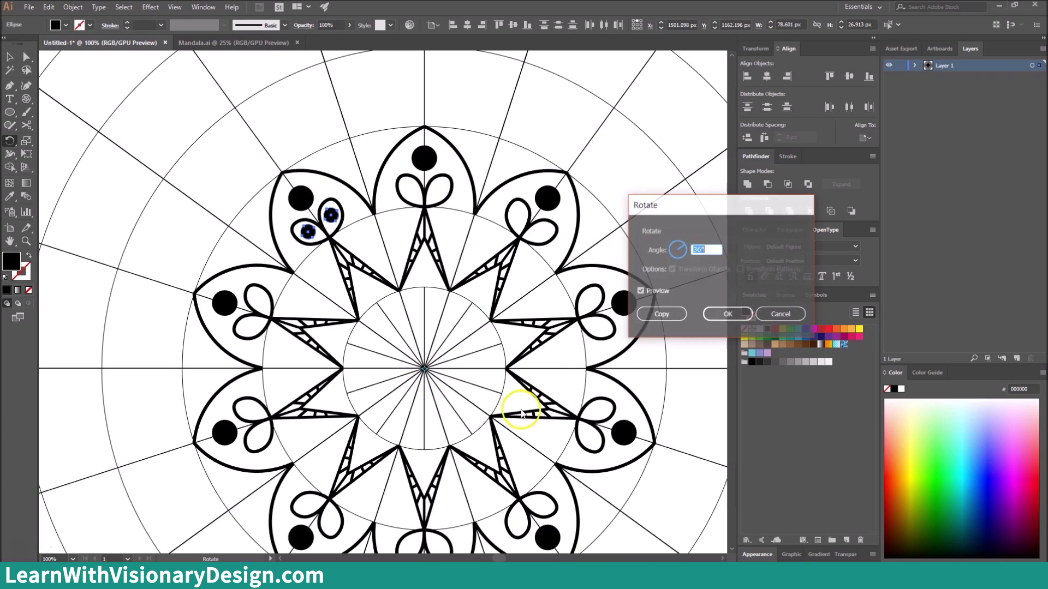
pyautogui.click(657, 312)
pyautogui.hotkey('ctrl', 'd')
pyautogui.hotkey('ctrl', 'd')
pyautogui.hotkey('ctrl', 'd')
pyautogui.hotkey('ctrl', 'd')
pyautogui.hotkey('ctrl', 'd')
pyautogui.hotkey('ctrl', 'd')
pyautogui.hotkey('ctrl', 'd')
pyautogui.hotkey('ctrl', 'd')
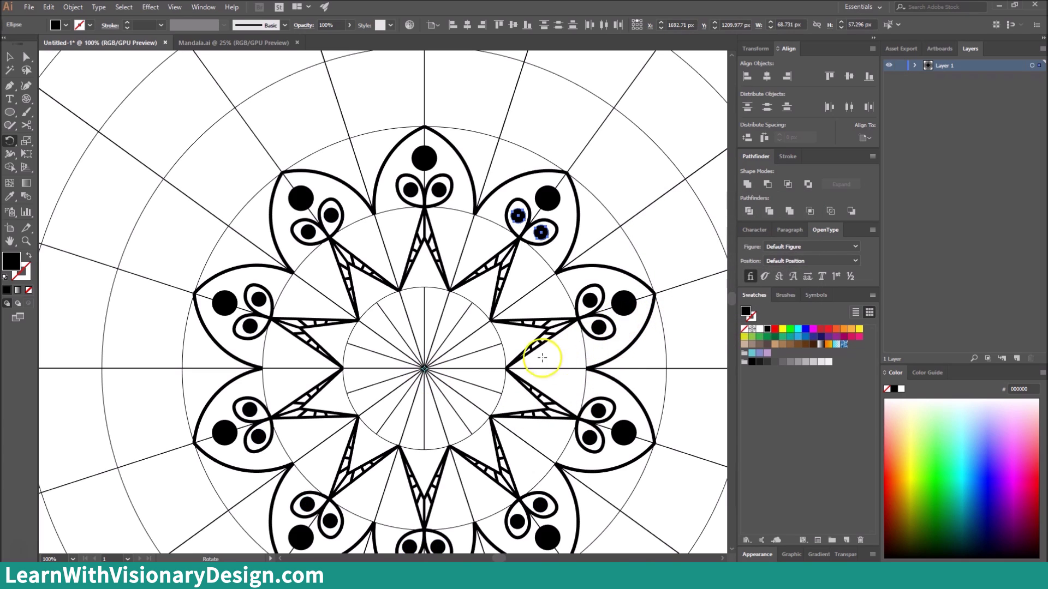
pyautogui.press('v')
pyautogui.click(604, 424)
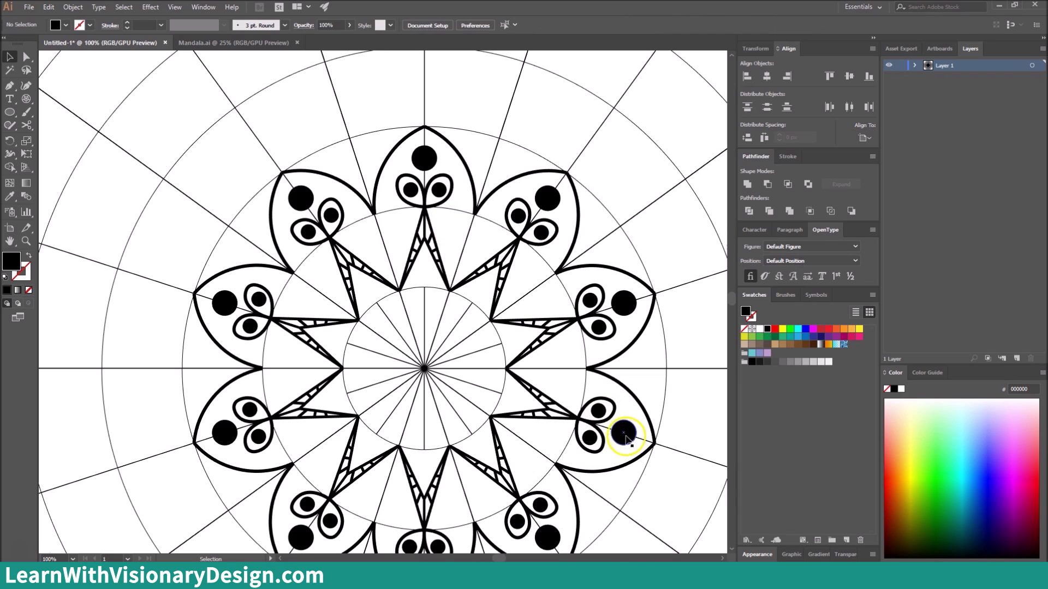
pyautogui.moveTo(431, 215); pyautogui.dragTo(398, 164)
pyautogui.doubleClick(396, 162)
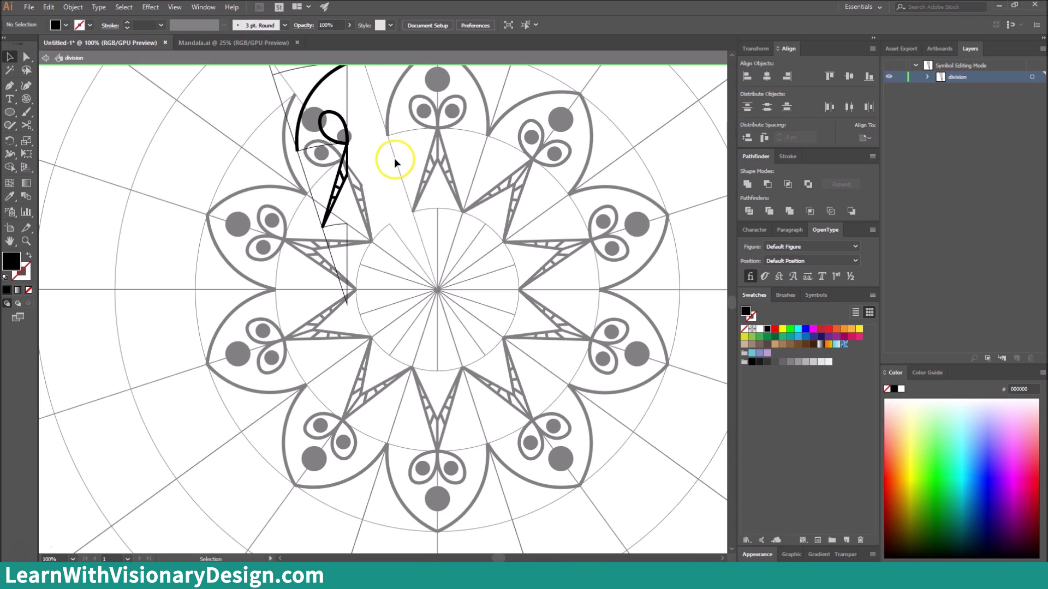
pyautogui.doubleClick(395, 161)
pyautogui.moveTo(398, 130); pyautogui.dragTo(387, 249)
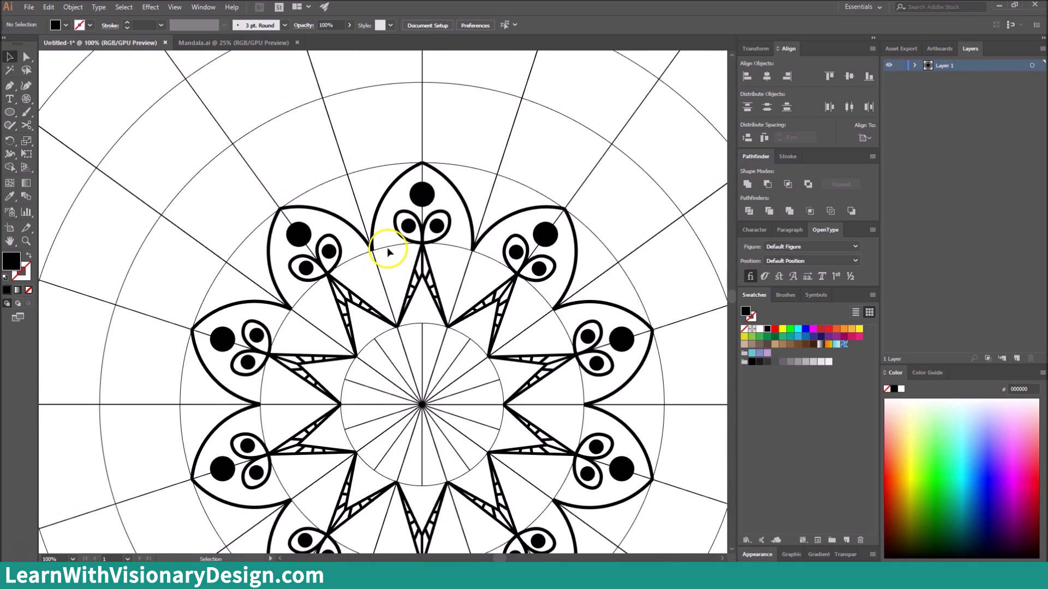
# In the division symbol, cut the grid section between the first and second rings at the petal's lower corner and delete its second-ring arc.
pyautogui.doubleClick(371, 170)
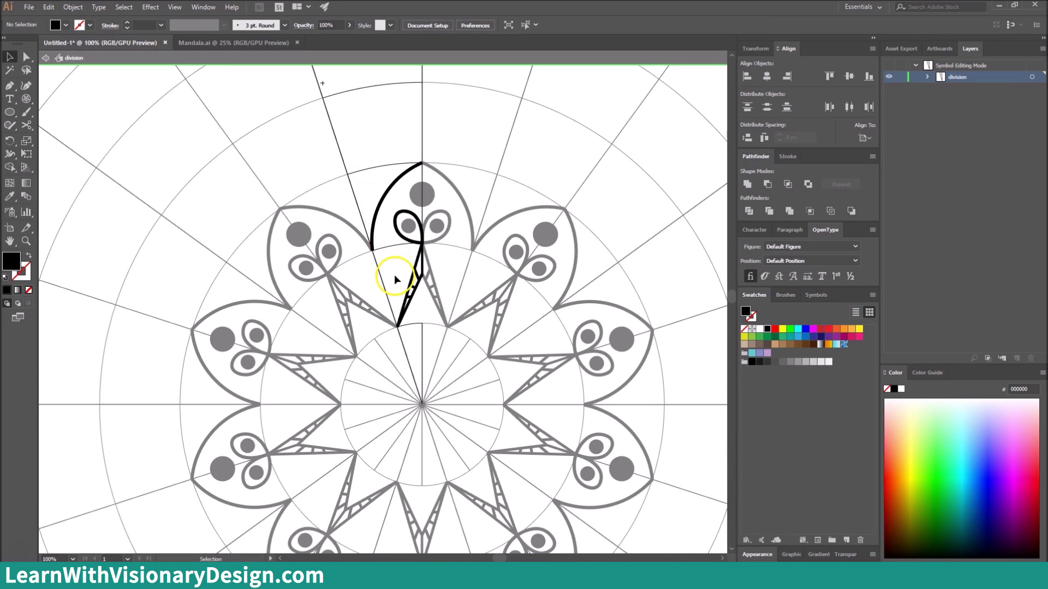
pyautogui.click(409, 280)
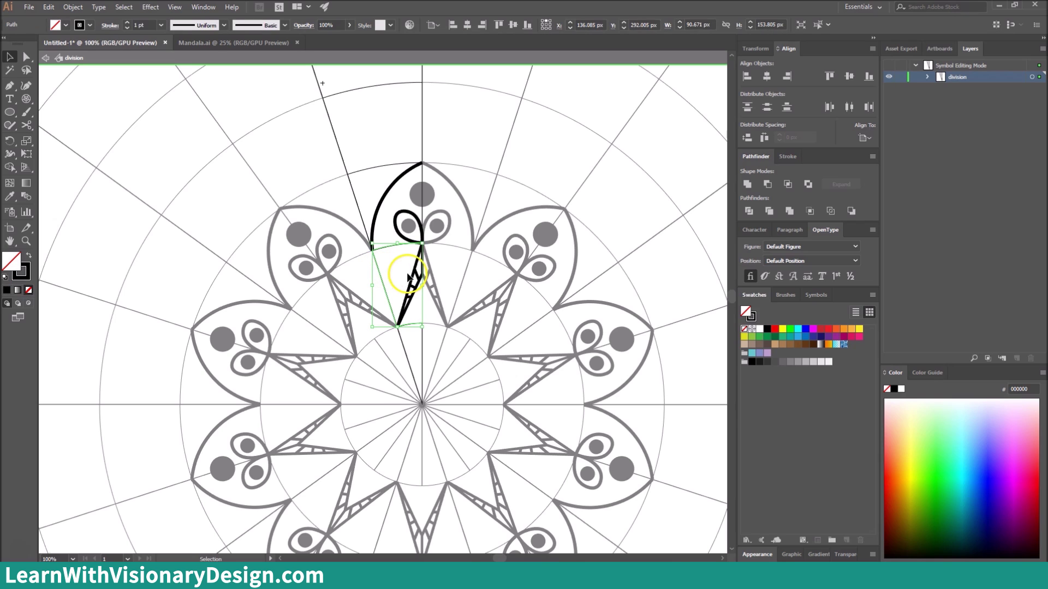
pyautogui.press('c')
pyautogui.click(372, 249)
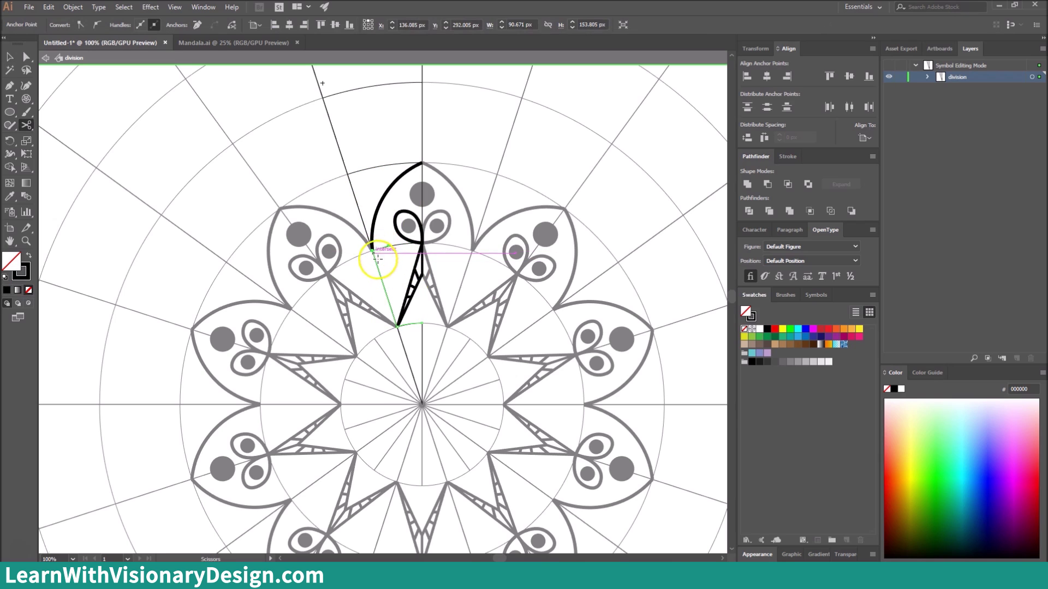
pyautogui.press('v')
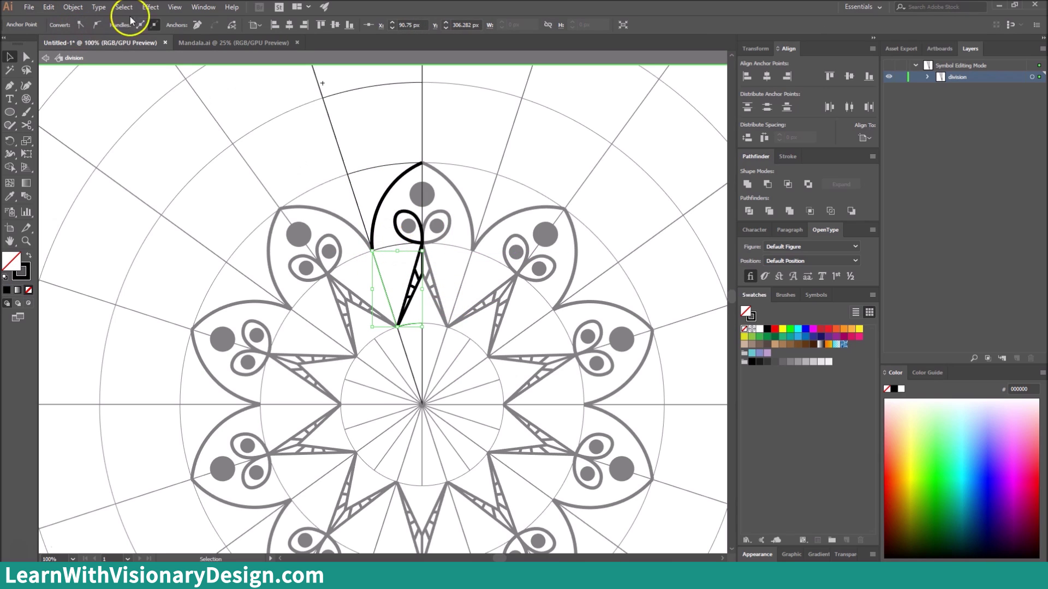
pyautogui.click(369, 206)
pyautogui.click(400, 247)
pyautogui.press('Delete')
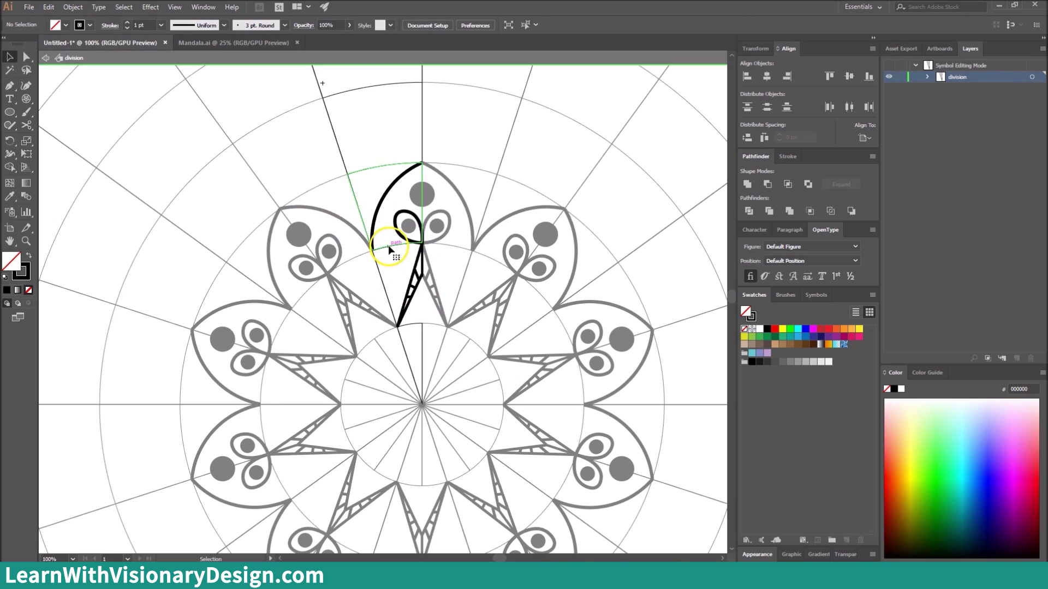
# Cut the grid section between the second and third rings at both ends of its second-ring arc and delete that arc.
pyautogui.click(376, 245)
pyautogui.press('c')
pyautogui.click(373, 250)
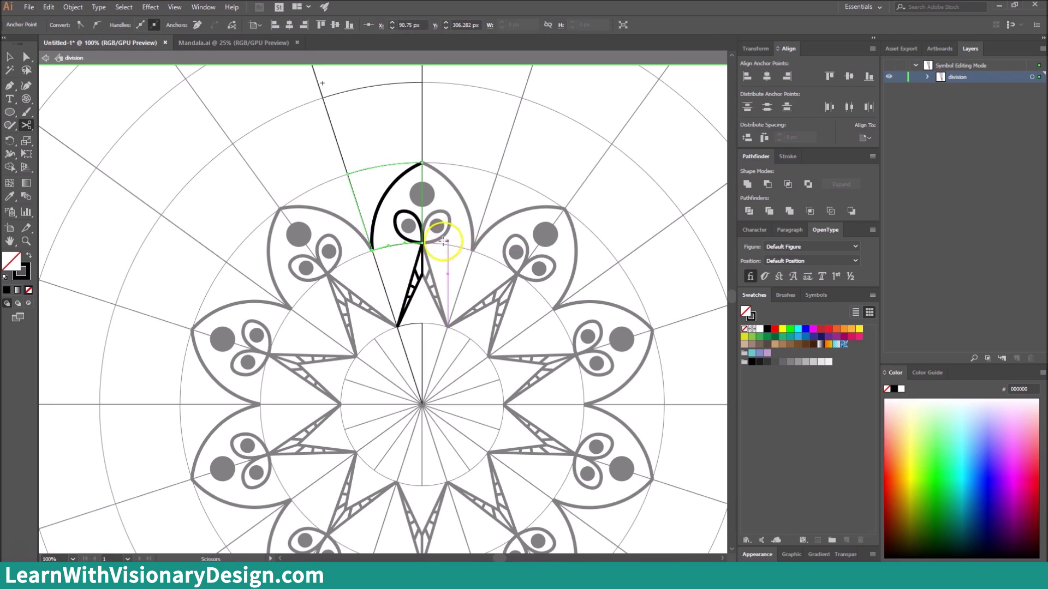
pyautogui.click(422, 247)
pyautogui.press('v')
pyautogui.click(396, 252)
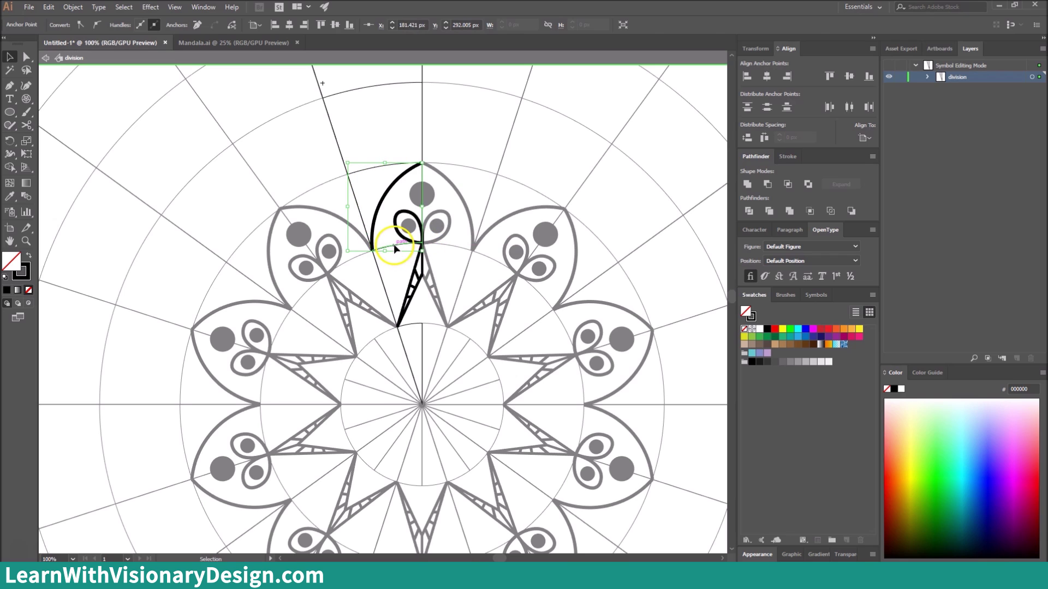
pyautogui.press('Delete')
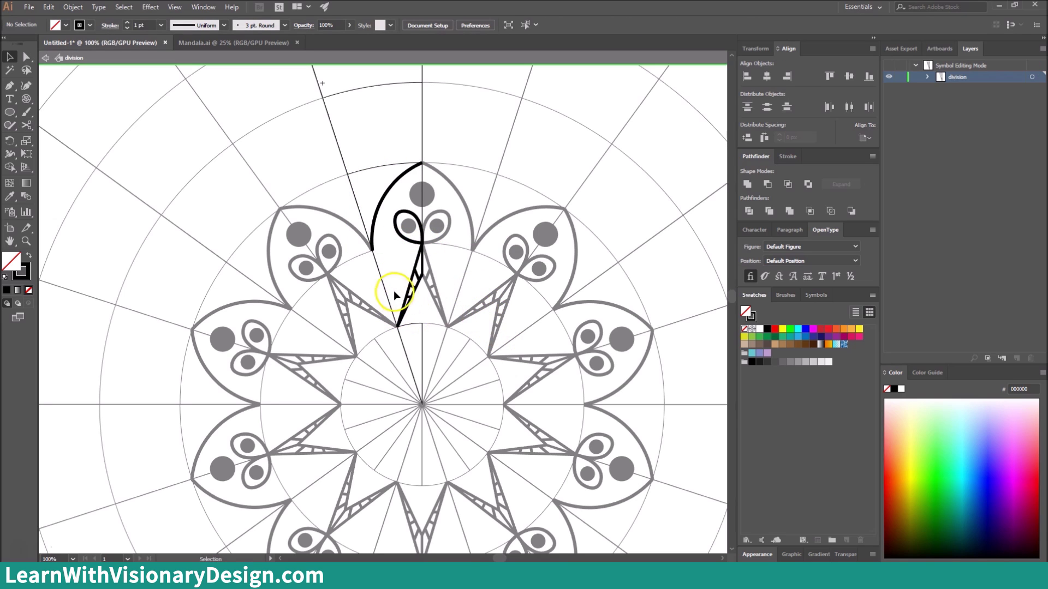
# Set the slanted wedge edge between the first and second rings to 4 pt, delete its leftover first-ring piece, and exit symbol editing.
pyautogui.click(381, 281)
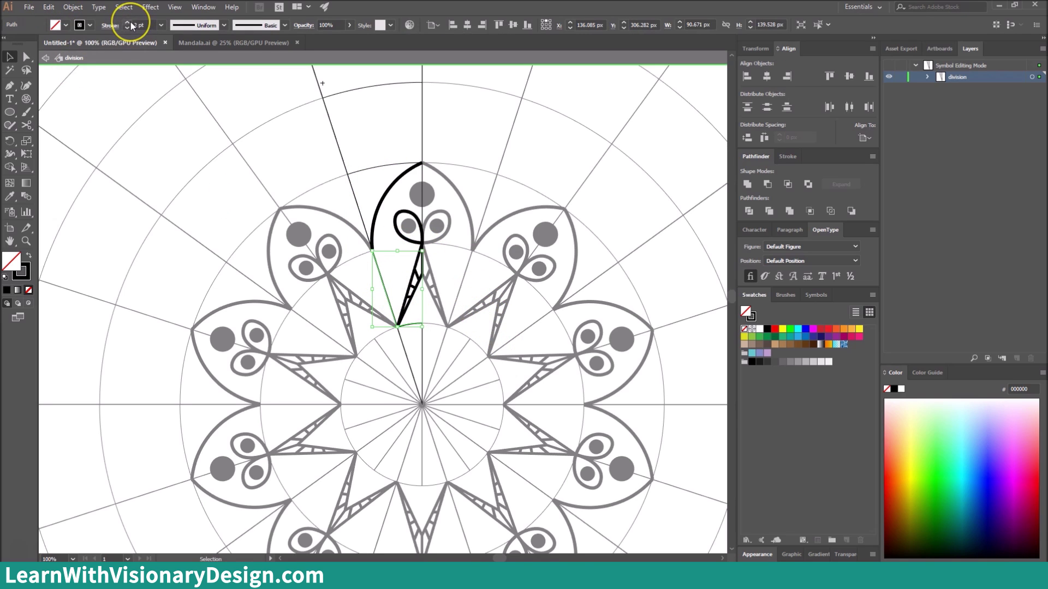
pyautogui.press('c')
pyautogui.click(397, 327)
pyautogui.click(397, 327)
pyautogui.press('v')
pyautogui.click(413, 329)
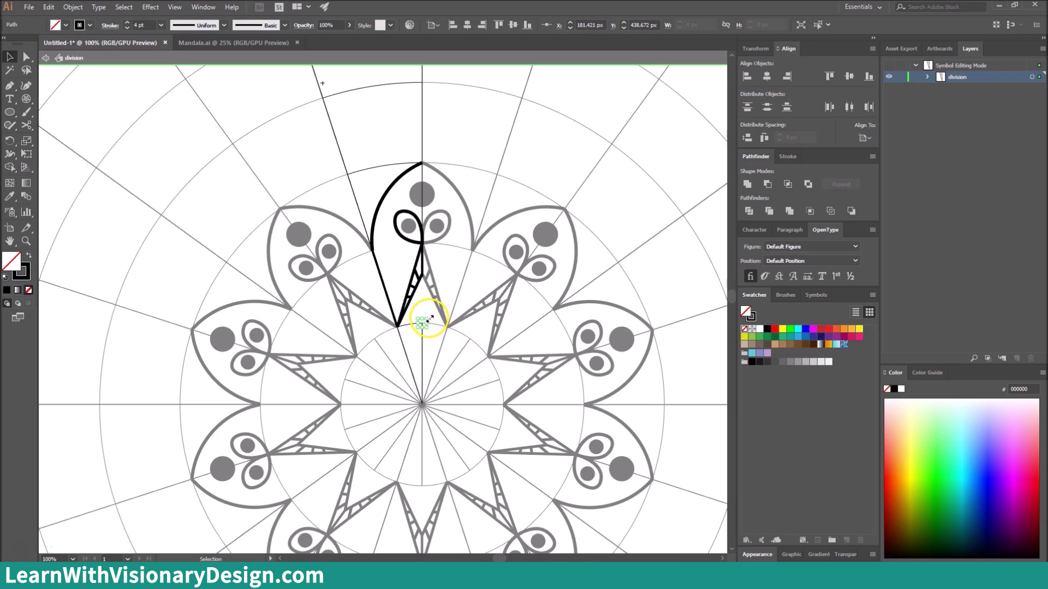
pyautogui.press('Delete')
pyautogui.doubleClick(401, 279)
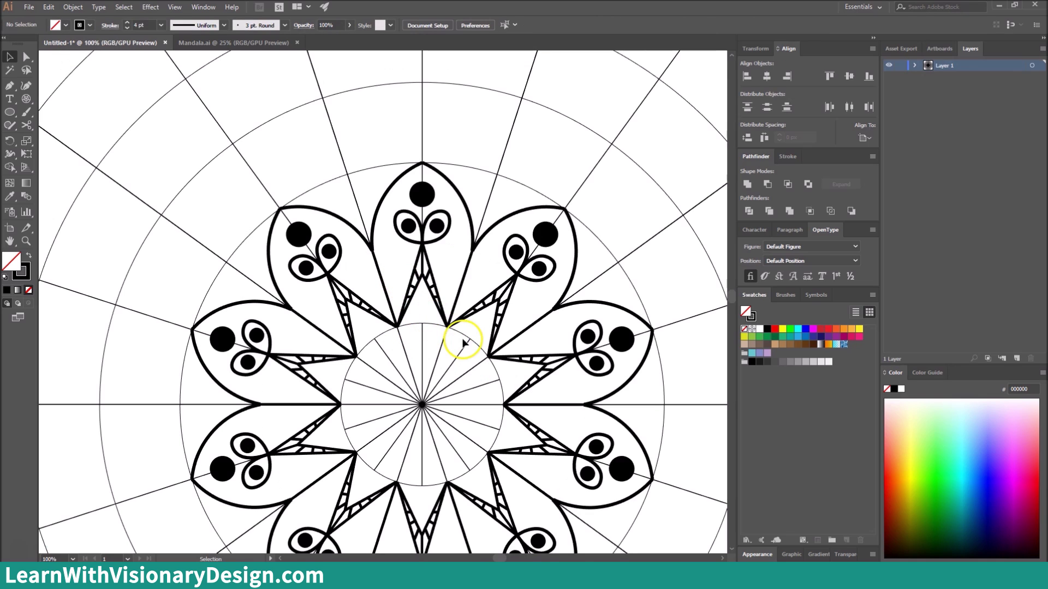
# Draw a circle about 23 px wide where the top petal meets its neighbour and fill it black with no stroke.
pyautogui.press('l')
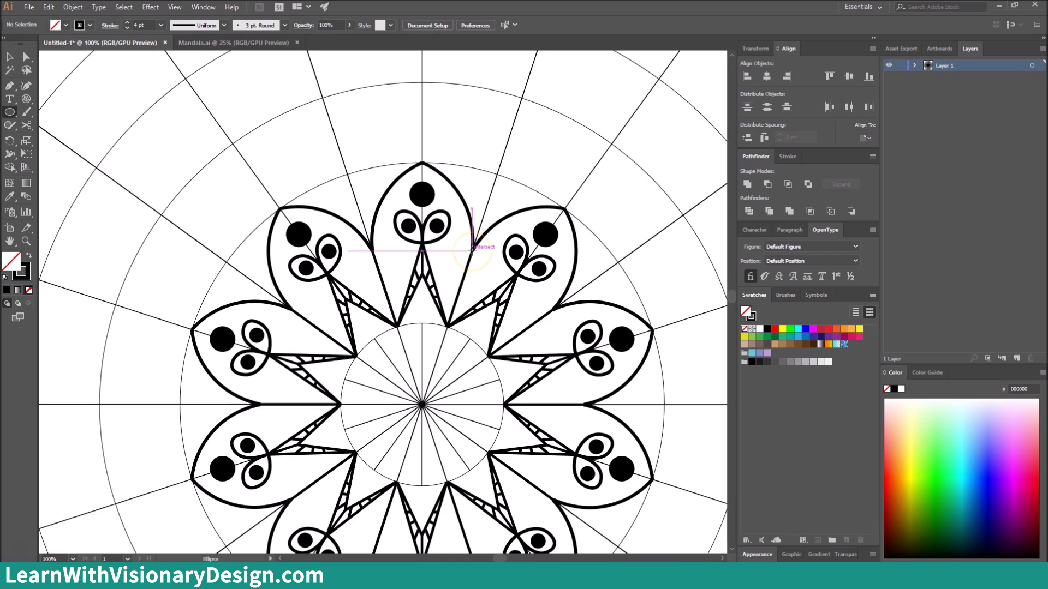
pyautogui.moveTo(473, 251); pyautogui.dragTo(478, 256)
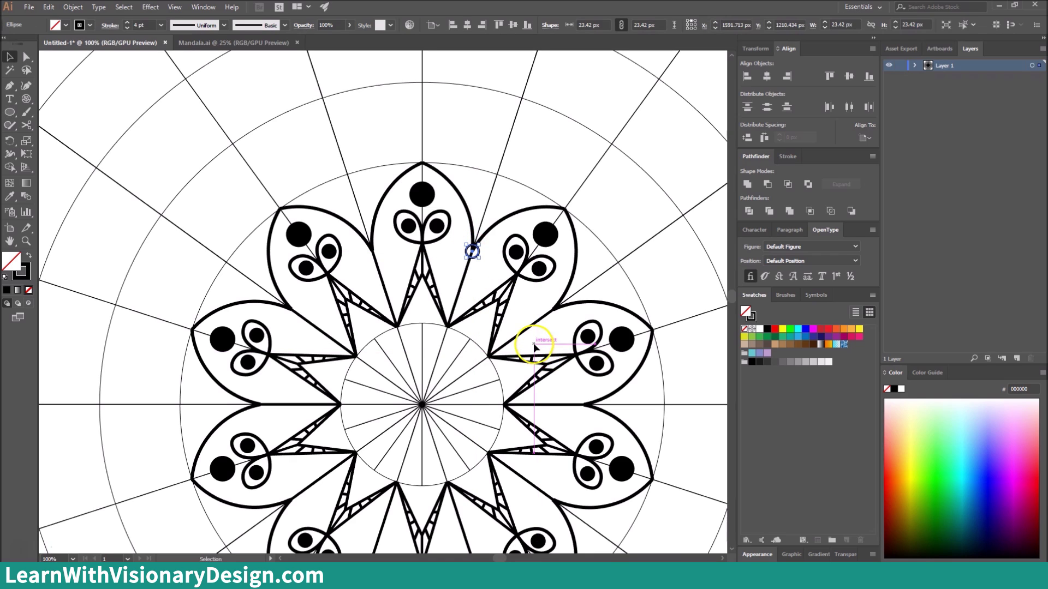
pyautogui.press('i')
pyautogui.click(431, 194)
pyautogui.press('v')
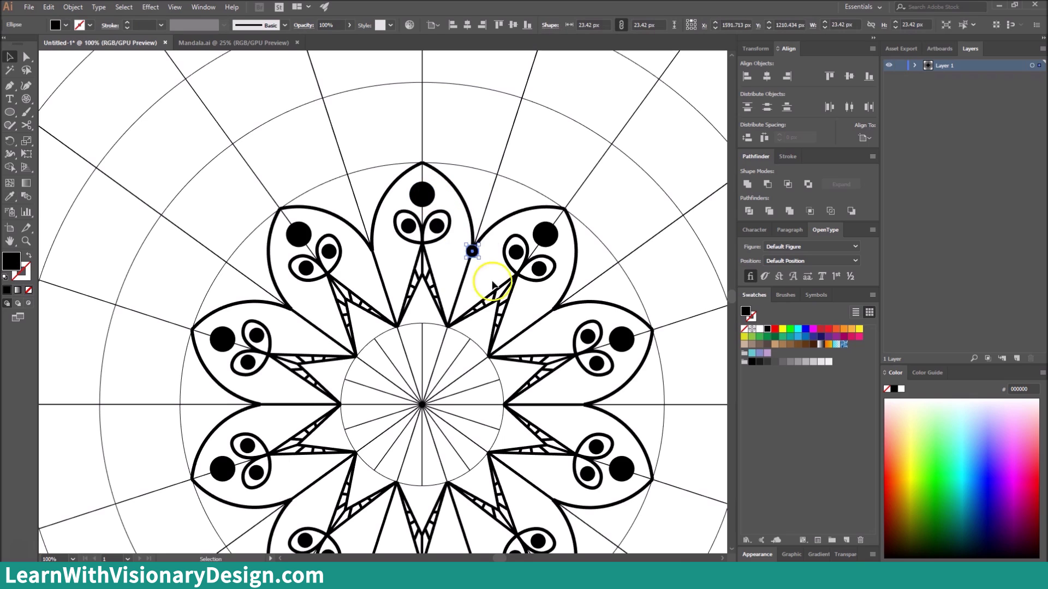
pyautogui.click(481, 266)
# Copy the small black circle around the grid centre in 36° rotations to mark every junction between petals.
pyautogui.click(473, 251)
pyautogui.press('r')
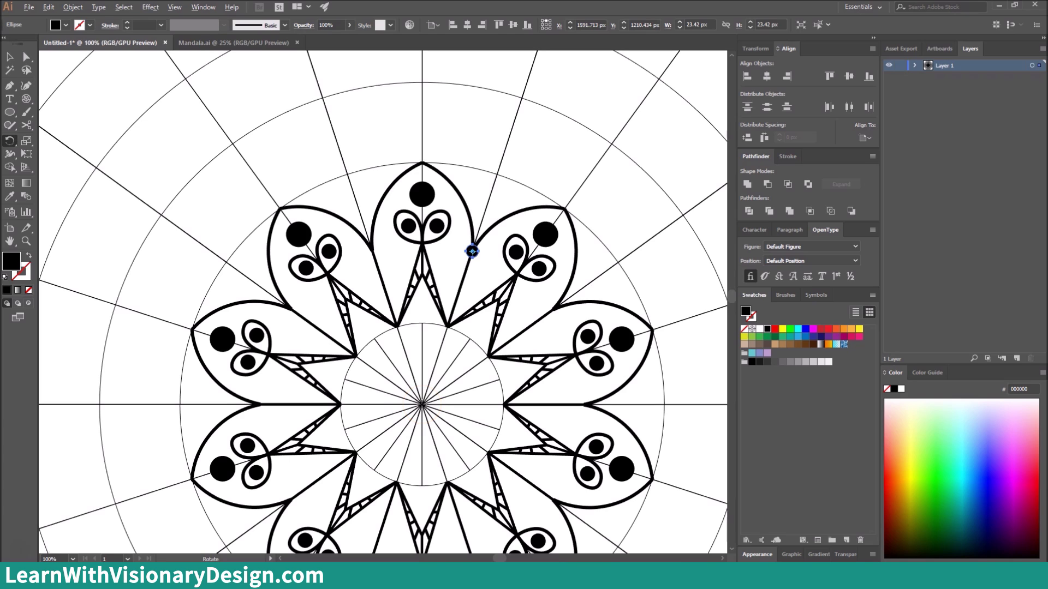
pyautogui.keyDown('alt'); pyautogui.click(422, 404); pyautogui.keyUp('alt')
pyautogui.click(650, 314)
pyautogui.hotkey('ctrl', 'd')
pyautogui.hotkey('ctrl', 'd')
pyautogui.hotkey('ctrl', 'd')
pyautogui.hotkey('ctrl', 'd')
pyautogui.hotkey('ctrl', 'd')
pyautogui.hotkey('ctrl', 'd')
pyautogui.hotkey('ctrl', 'd')
pyautogui.hotkey('ctrl', 'd')
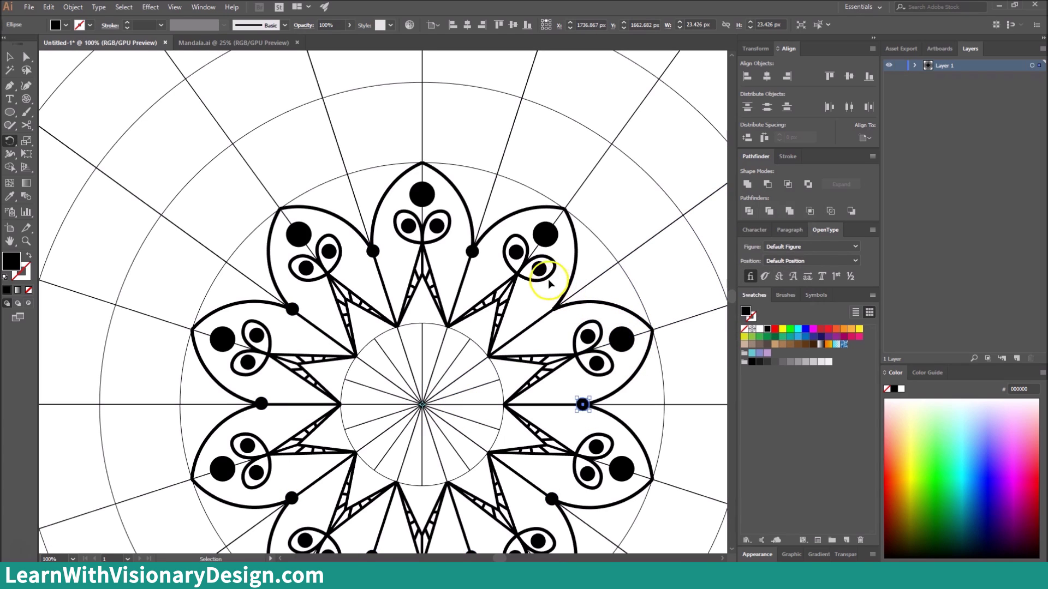
pyautogui.press('v')
pyautogui.click(440, 274)
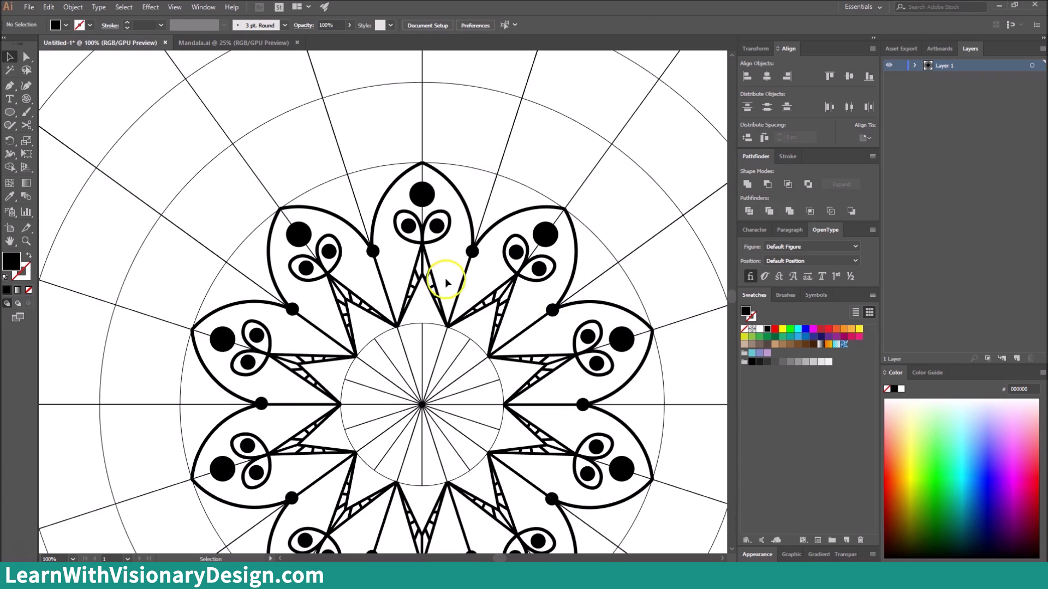
# Draw a black circle about 298 px wide from the grid centre over the first ring and adjust its vertical position to fit.
pyautogui.press('l')
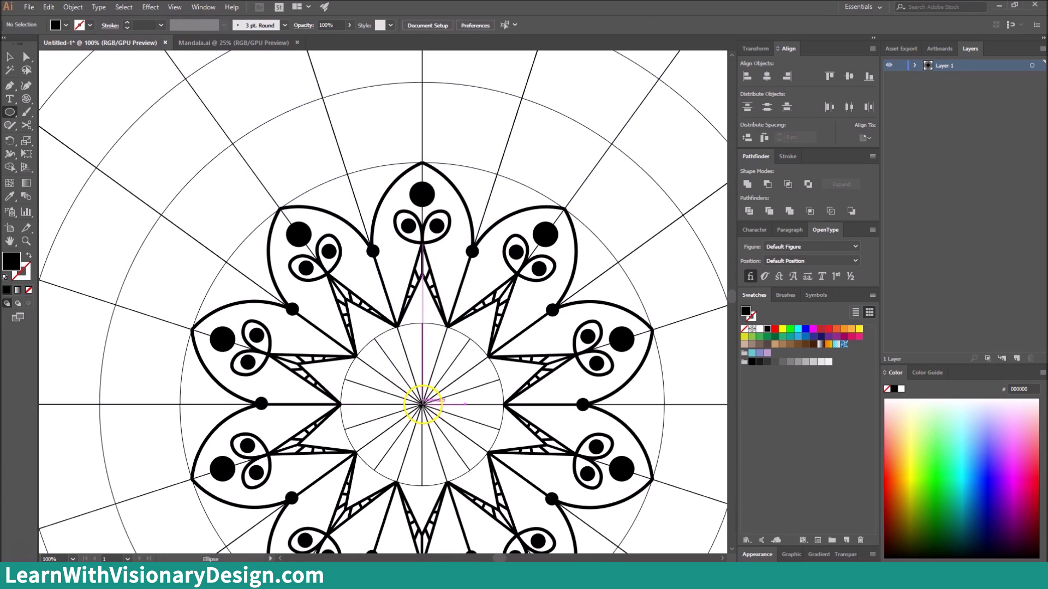
pyautogui.moveTo(422, 404); pyautogui.dragTo(504, 464)
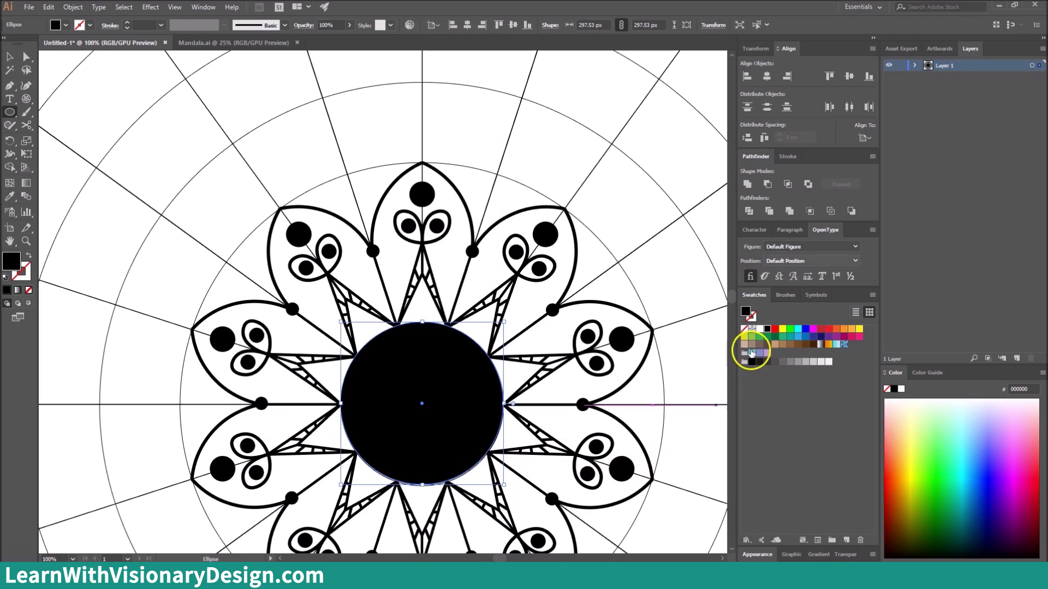
pyautogui.click(850, 77)
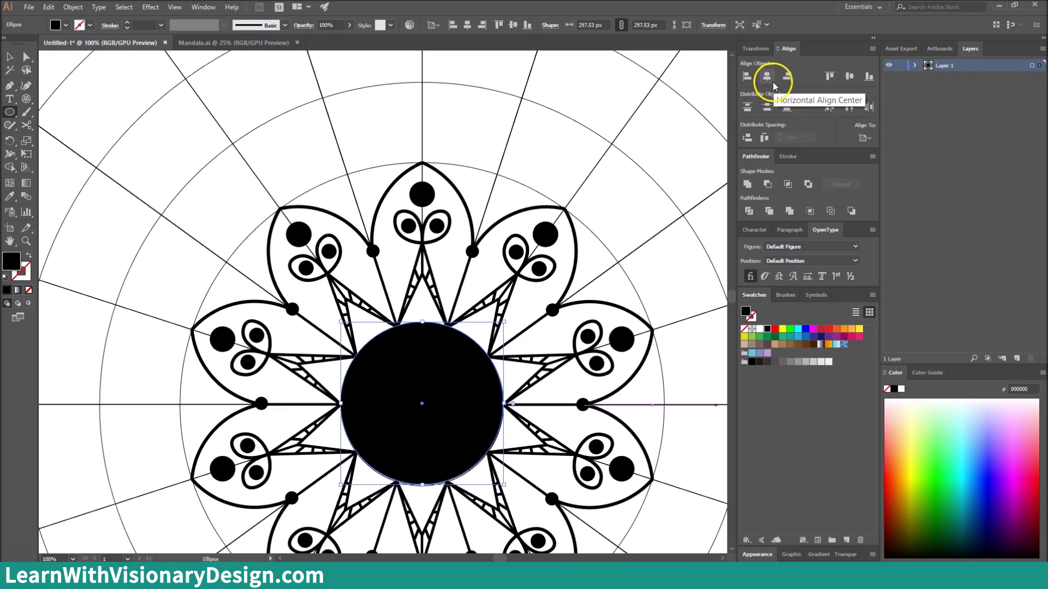
pyautogui.press('v')
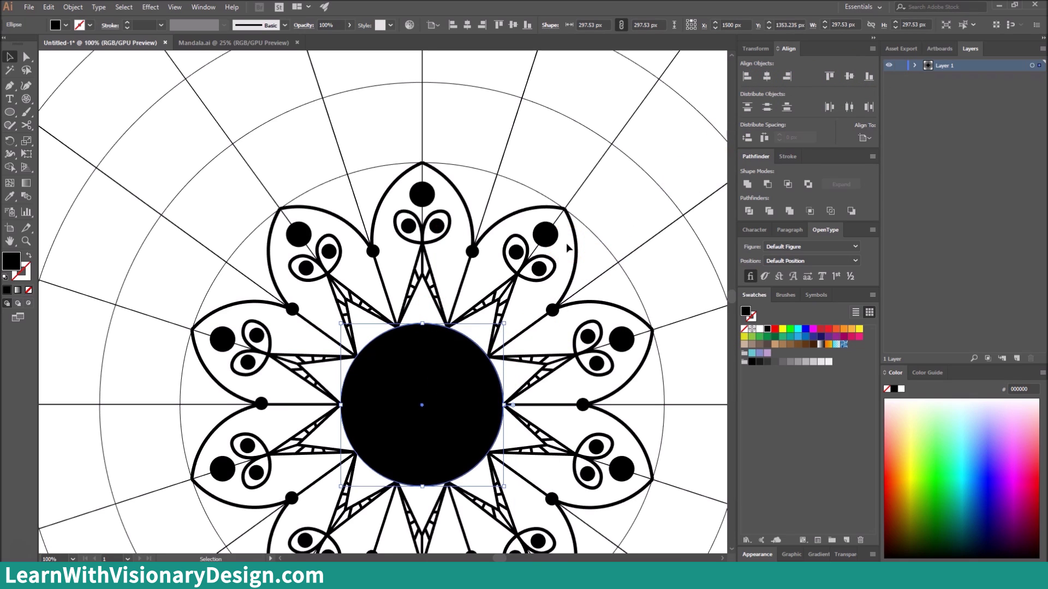
pyautogui.press('Up')
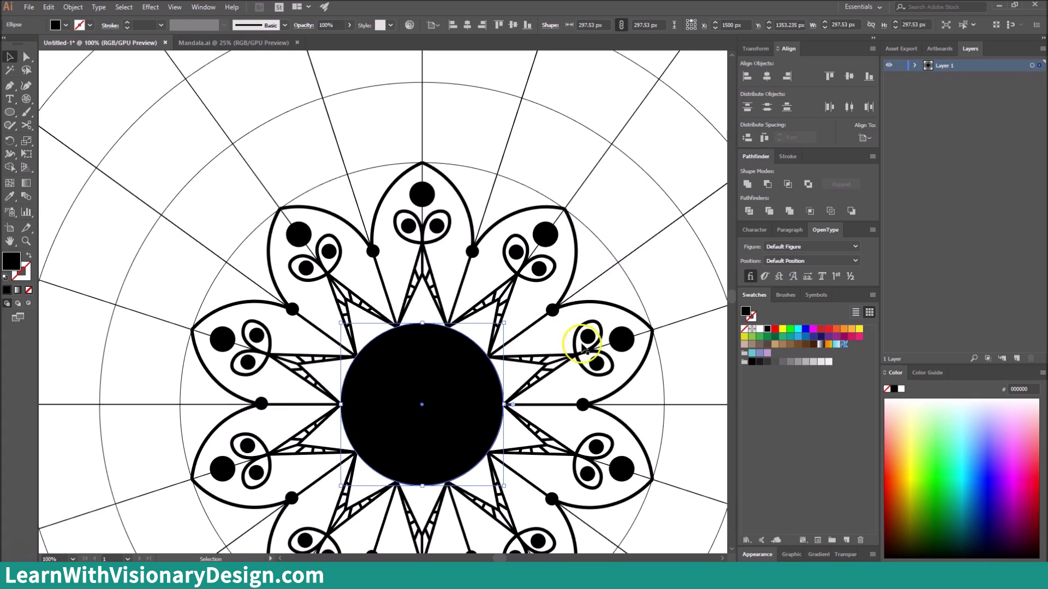
# Give the first-ring circle no fill and a black 7 pt stroke.
pyautogui.press('i')
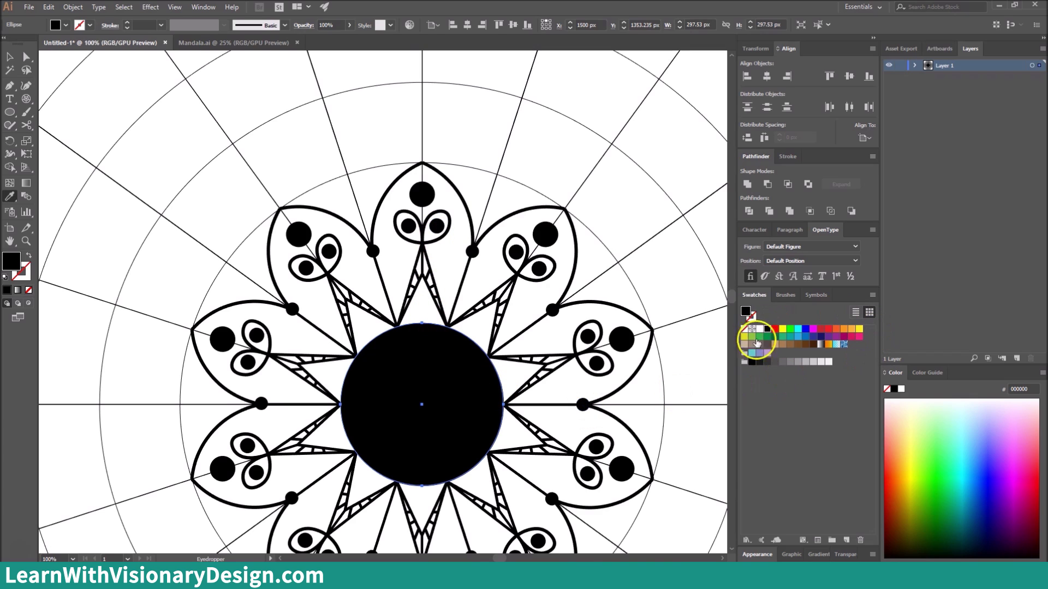
pyautogui.click(751, 316)
pyautogui.click(766, 329)
pyautogui.click(745, 311)
pyautogui.click(744, 330)
pyautogui.click(752, 315)
pyautogui.click(128, 22)
pyautogui.click(127, 23)
pyautogui.click(127, 23)
pyautogui.click(128, 22)
pyautogui.click(127, 22)
pyautogui.click(128, 22)
pyautogui.press('v')
pyautogui.click(443, 268)
# Draw a circle about 25 px wide where a petal's lower tip meets the inner ring and fill it black with no stroke.
pyautogui.moveTo(467, 465); pyautogui.dragTo(456, 349)
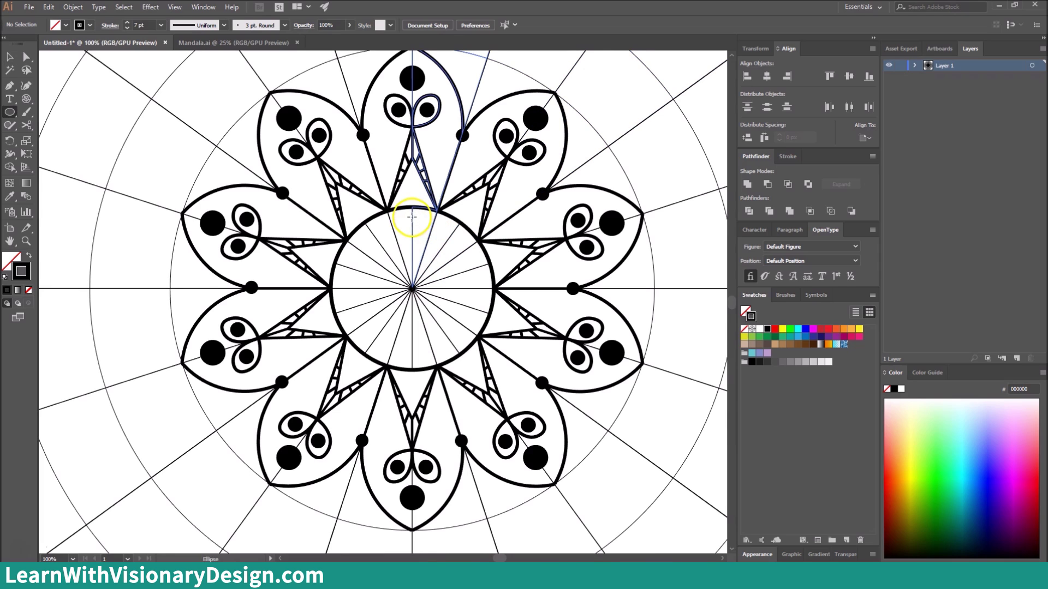
pyautogui.moveTo(382, 204); pyautogui.dragTo(394, 217)
pyautogui.press('i')
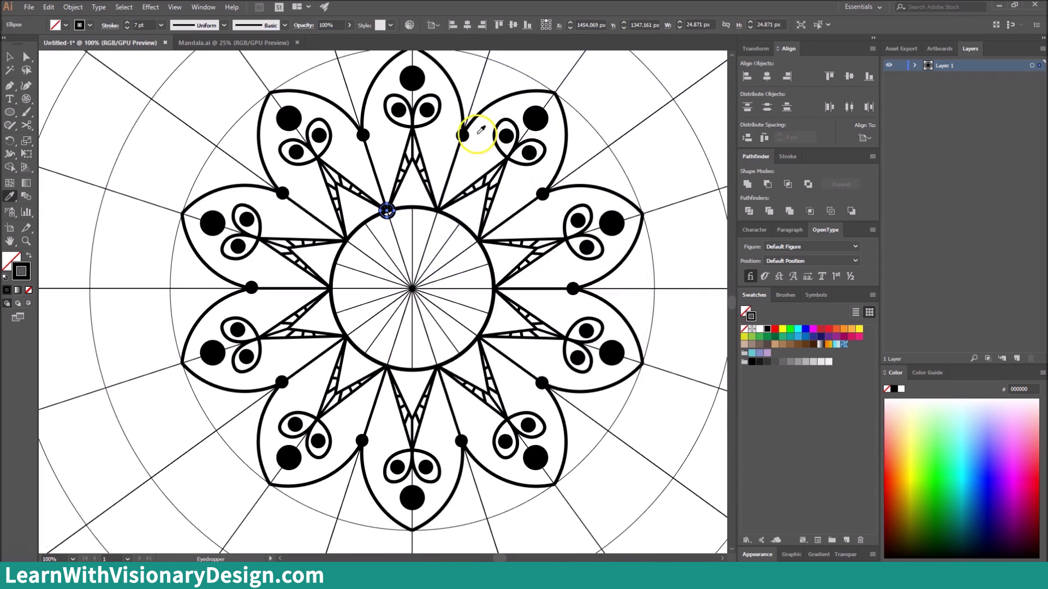
pyautogui.click(463, 134)
pyautogui.press('v')
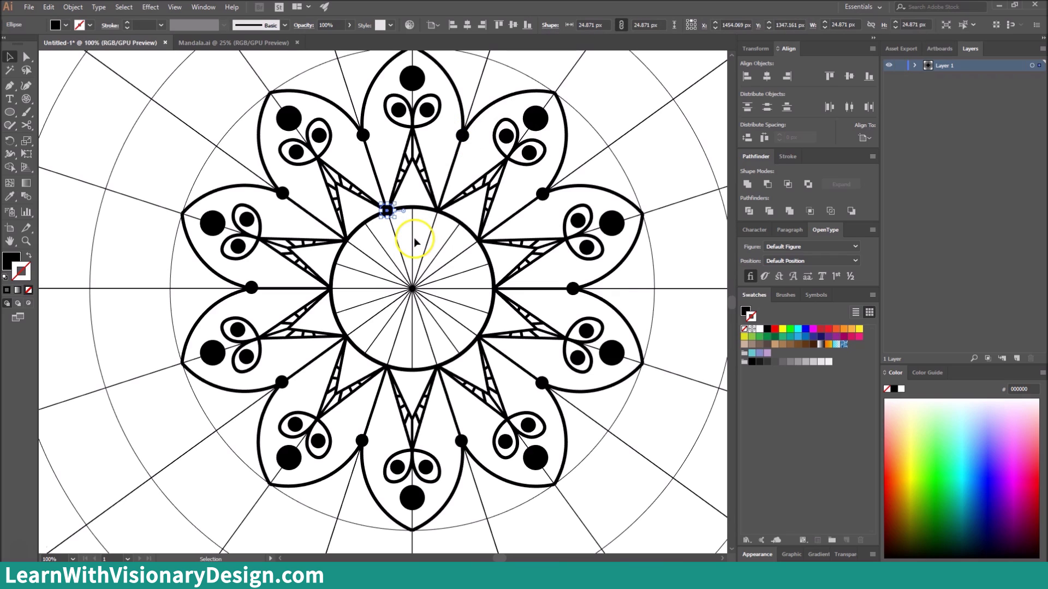
# Copy the inner-ring black circle around the grid centre in 36° rotations to cover every lower petal tip.
pyautogui.press('r')
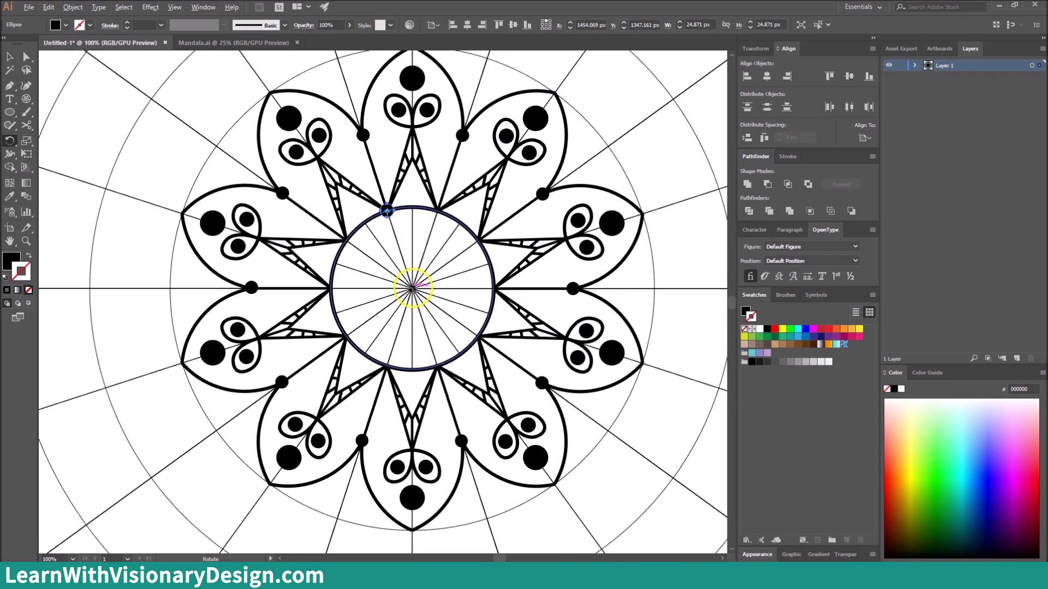
pyautogui.keyDown('alt'); pyautogui.click(412, 288); pyautogui.keyUp('alt')
pyautogui.click(659, 311)
pyautogui.hotkey('ctrl', 'd')
pyautogui.hotkey('ctrl', 'd')
pyautogui.hotkey('ctrl', 'd')
pyautogui.hotkey('ctrl', 'd')
pyautogui.hotkey('ctrl', 'd')
pyautogui.hotkey('ctrl', 'd')
pyautogui.hotkey('ctrl', 'd')
pyautogui.hotkey('ctrl', 'd')
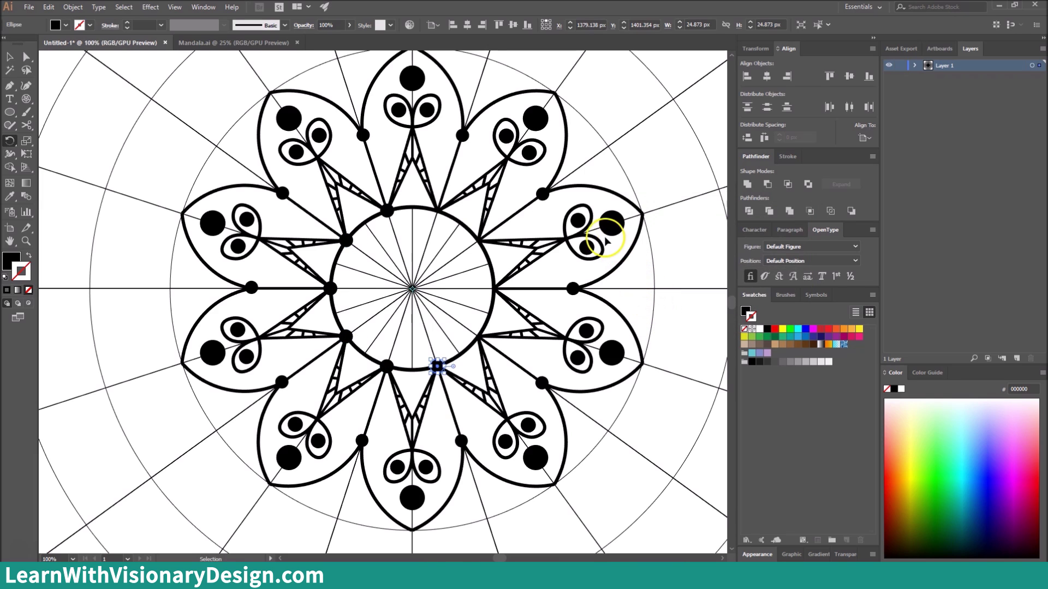
pyautogui.press('v')
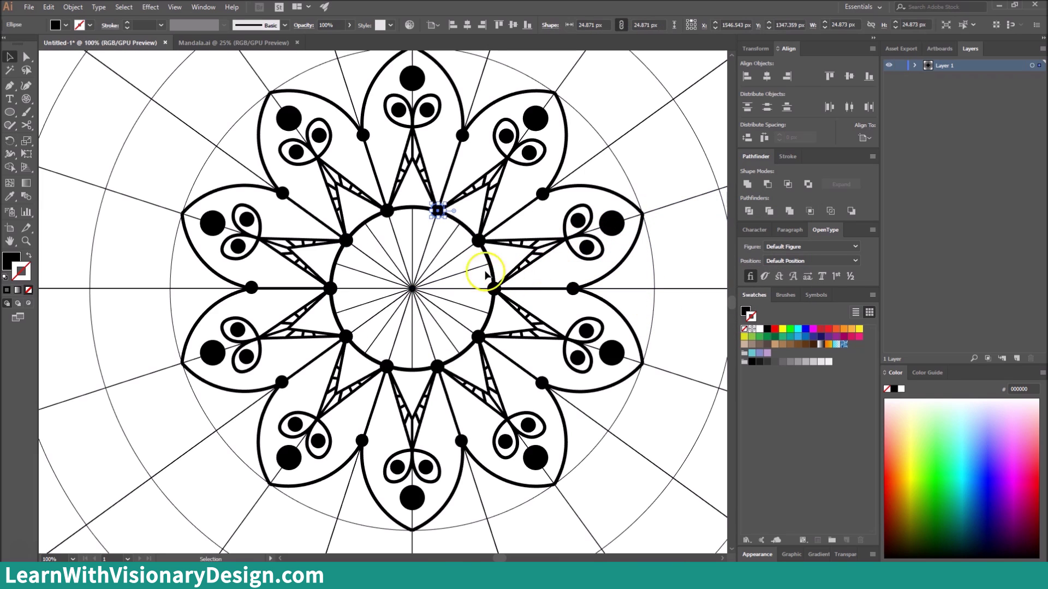
pyautogui.click(472, 262)
# Draw a circle about 890 px wide from the grid centre around the outer petal tips, with no fill and a black outline.
pyautogui.moveTo(441, 240)
pyautogui.mouseDown()
pyautogui.moveTo(480, 314)
pyautogui.moveTo(457, 247)
pyautogui.mouseUp()
pyautogui.press('l')
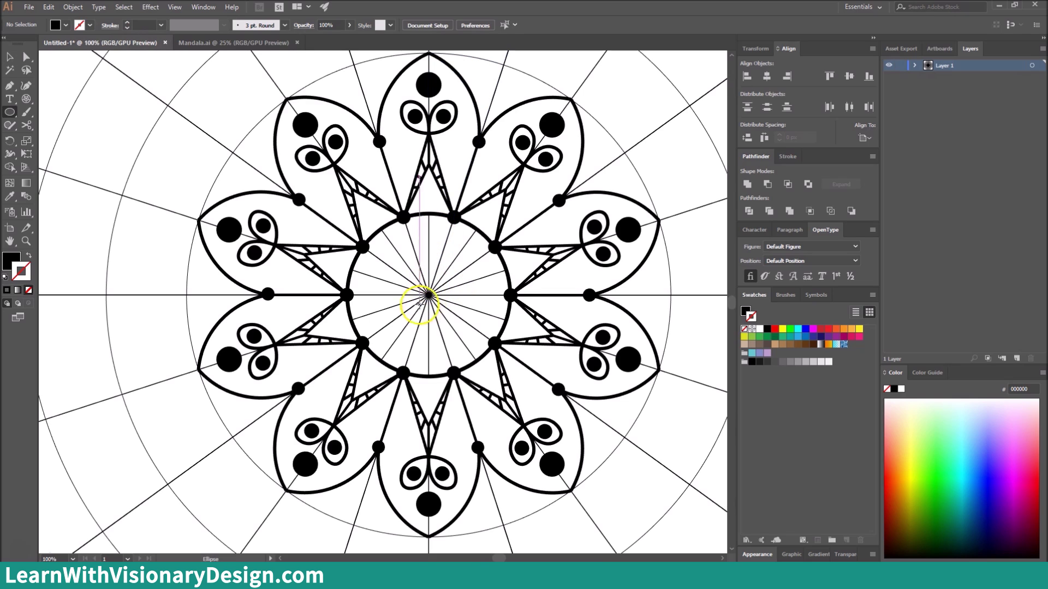
pyautogui.moveTo(429, 295); pyautogui.dragTo(671, 505)
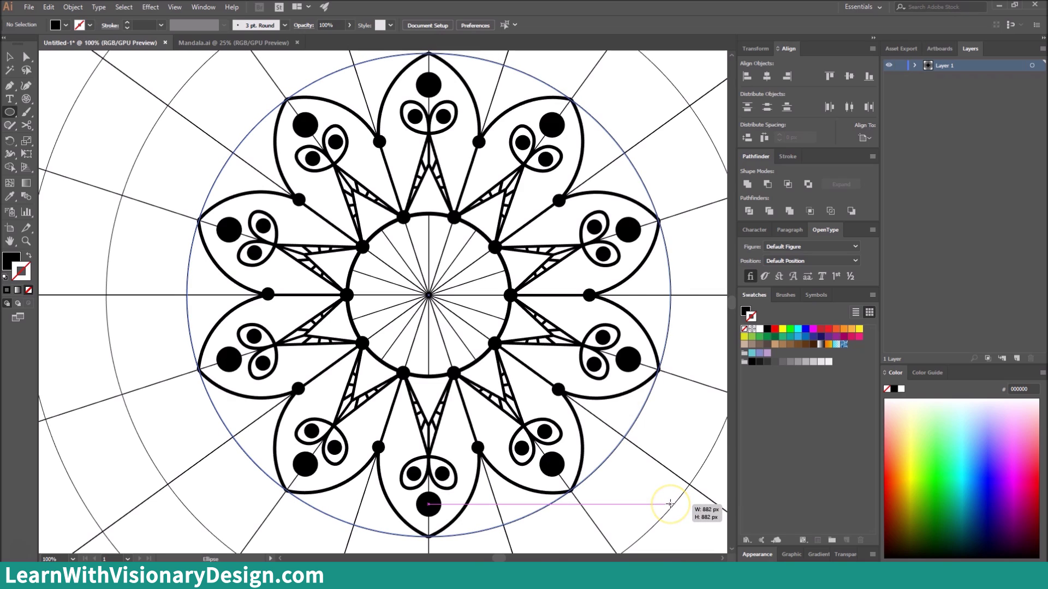
pyautogui.moveTo(671, 504); pyautogui.dragTo(674, 505)
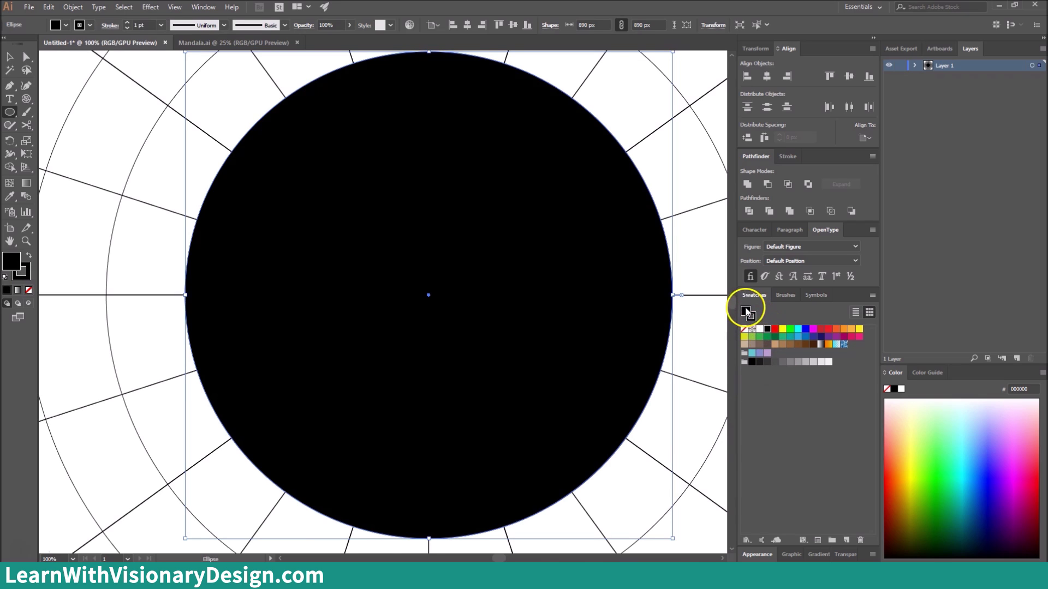
pyautogui.hotkey('shift', 'x')
pyautogui.press('v')
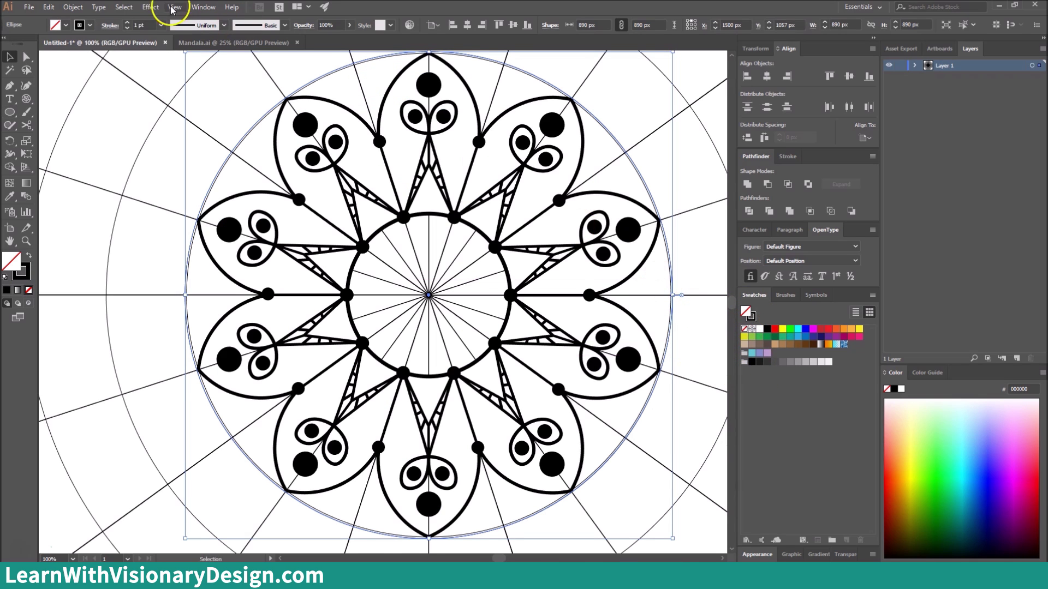
# Set the outer circle's stroke to 7 pt and shrink the circle to 884 px so it meets the petal tips.
pyautogui.click(128, 23)
pyautogui.click(128, 23)
pyautogui.click(128, 22)
pyautogui.click(129, 23)
pyautogui.click(129, 23)
pyautogui.click(129, 23)
pyautogui.scroll(2, 628, 170)
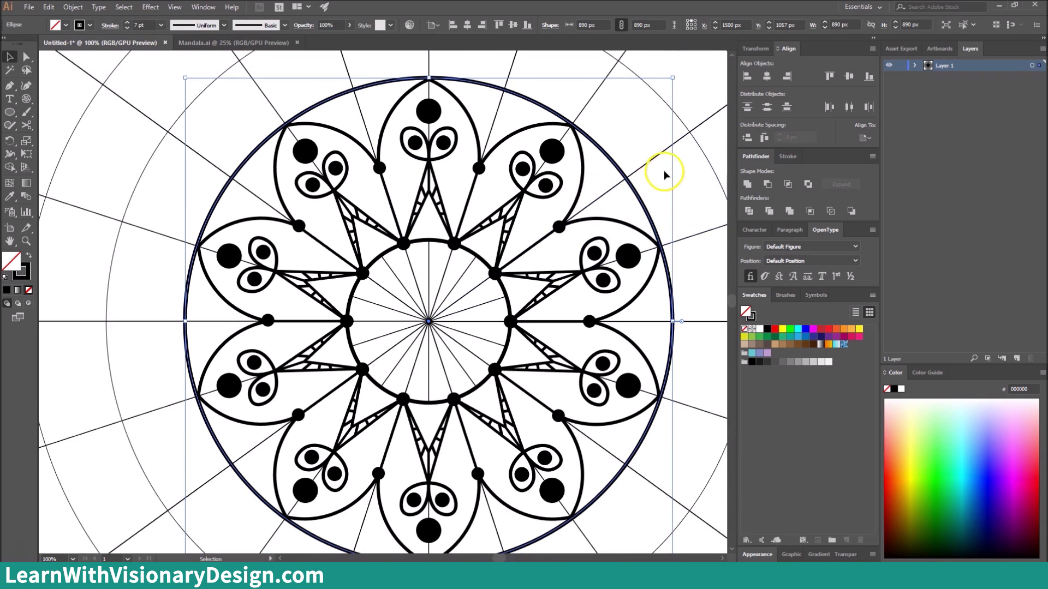
pyautogui.moveTo(675, 89); pyautogui.dragTo(669, 89)
pyautogui.click(710, 201)
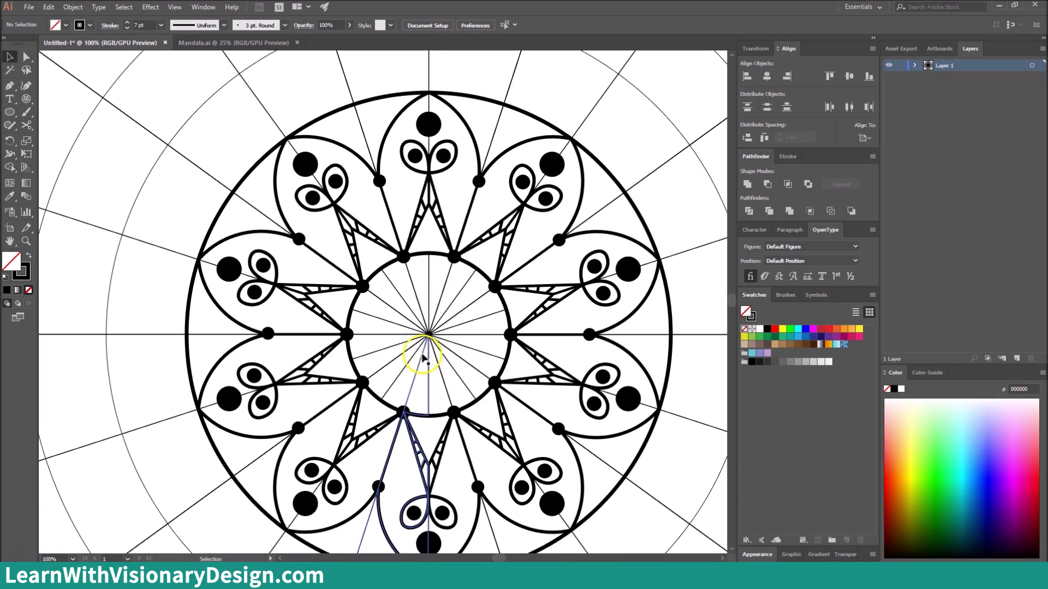
# Draw a circle about 138 px wide at the grid centre and fill it black with no stroke.
pyautogui.press('l')
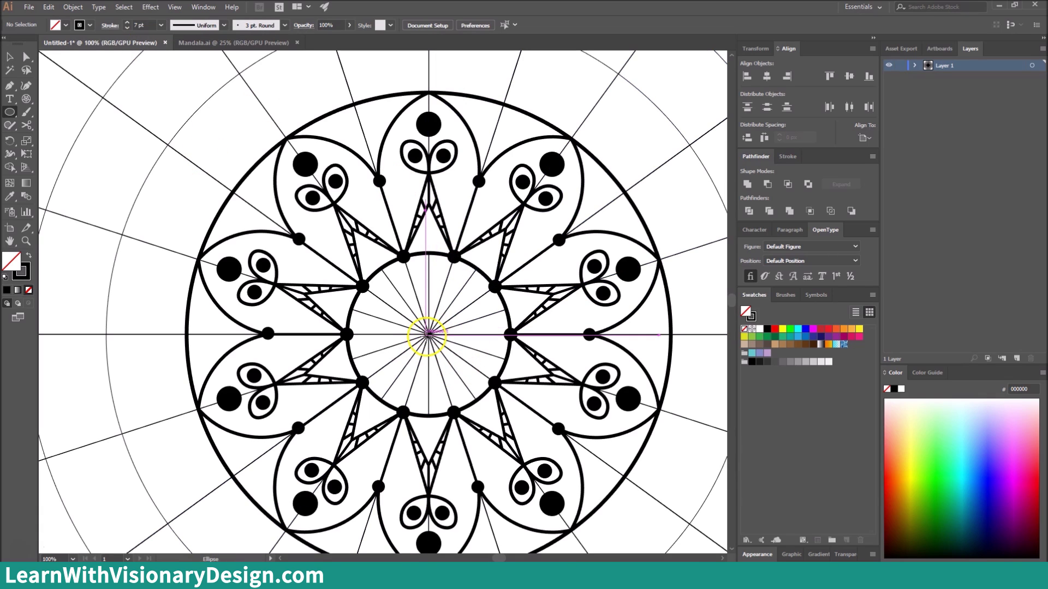
pyautogui.moveTo(428, 334); pyautogui.dragTo(466, 372)
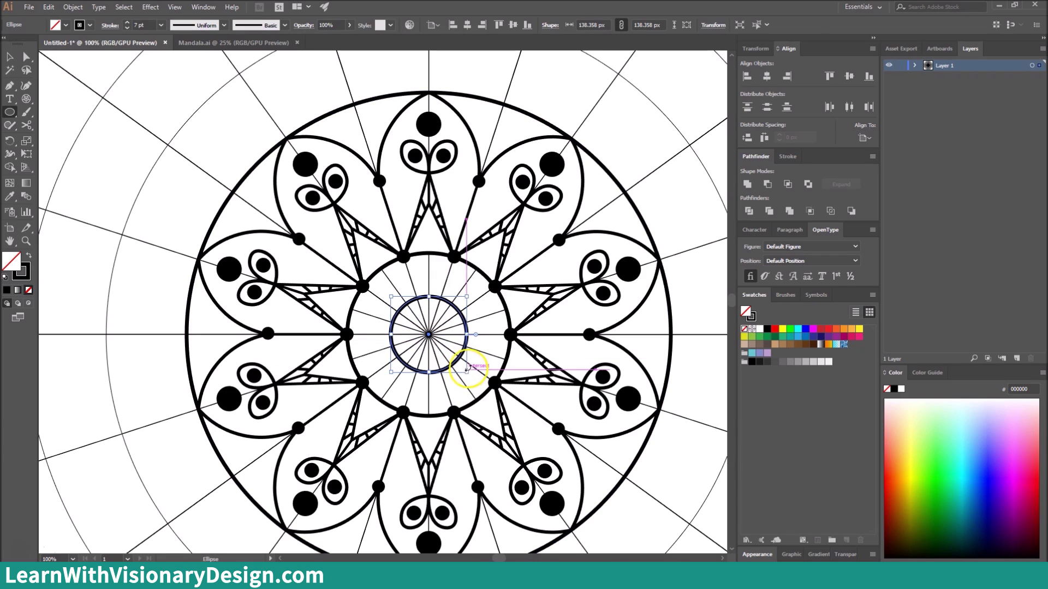
pyautogui.press('i')
pyautogui.click(454, 256)
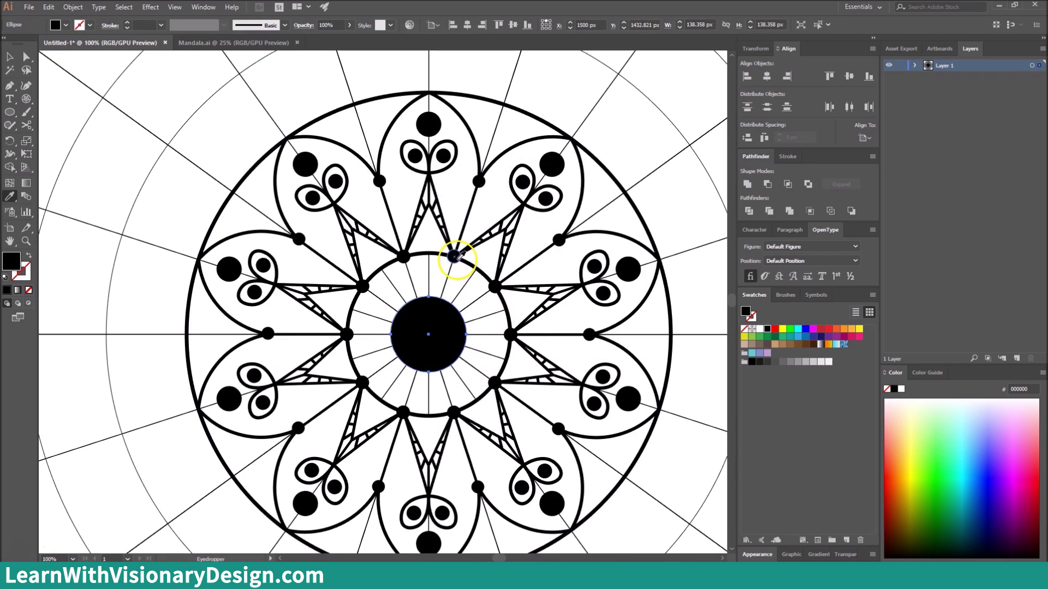
pyautogui.press('v')
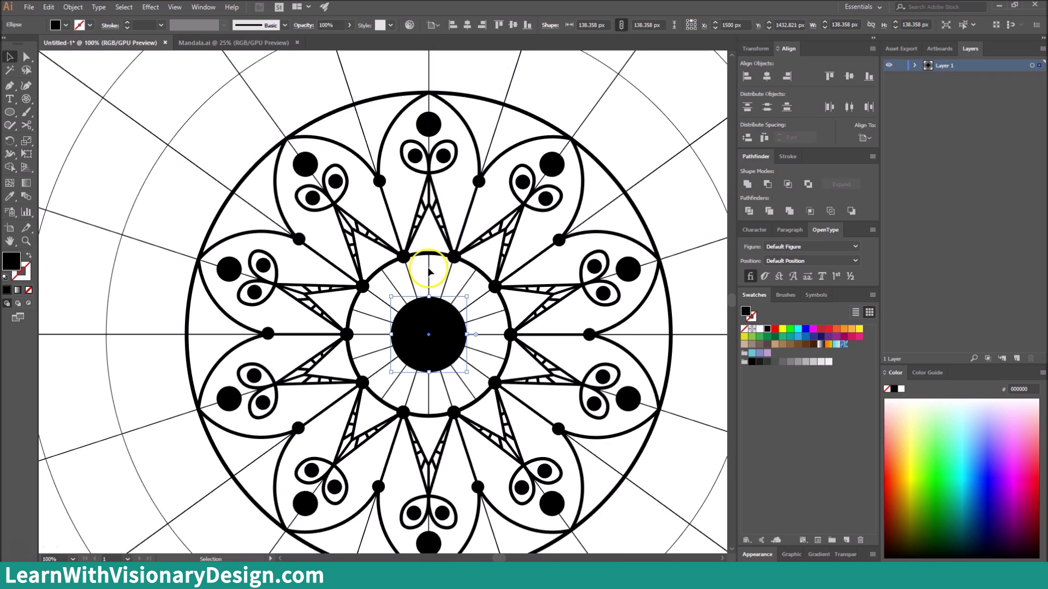
# In the division symbol, cut the vertical grid line between the centre and the first ring, delete that section, and exit symbol editing.
pyautogui.click(364, 103)
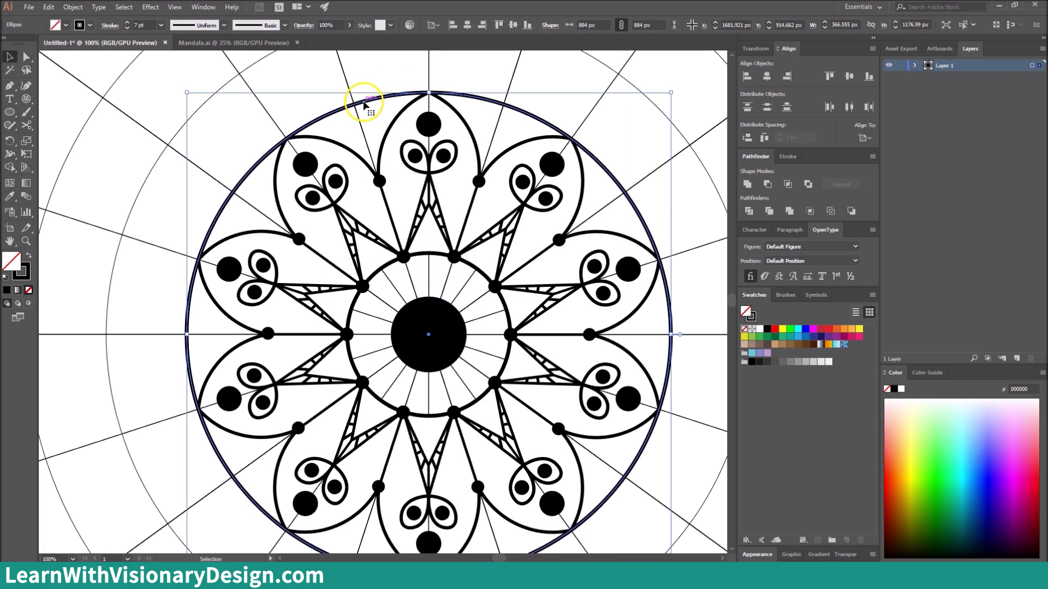
pyautogui.doubleClick(361, 133)
pyautogui.doubleClick(362, 133)
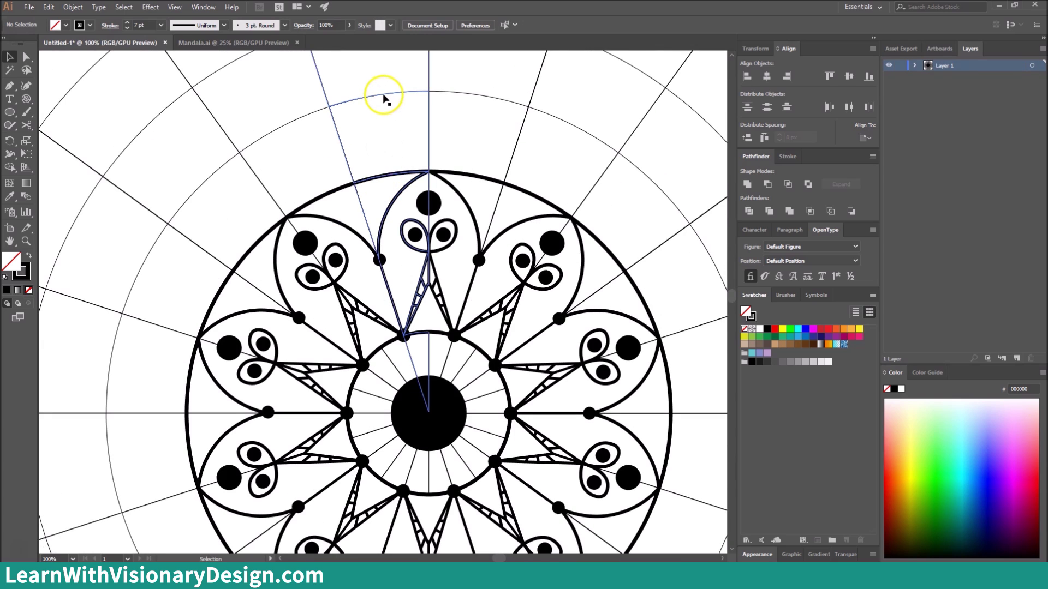
pyautogui.doubleClick(381, 93)
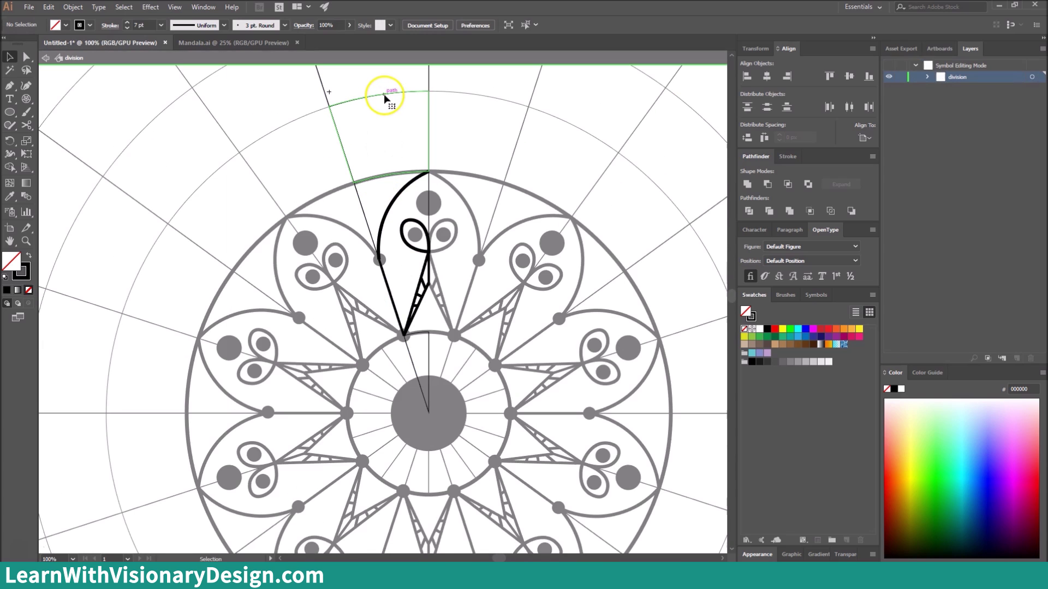
pyautogui.click(430, 364)
pyautogui.press('c')
pyautogui.click(429, 332)
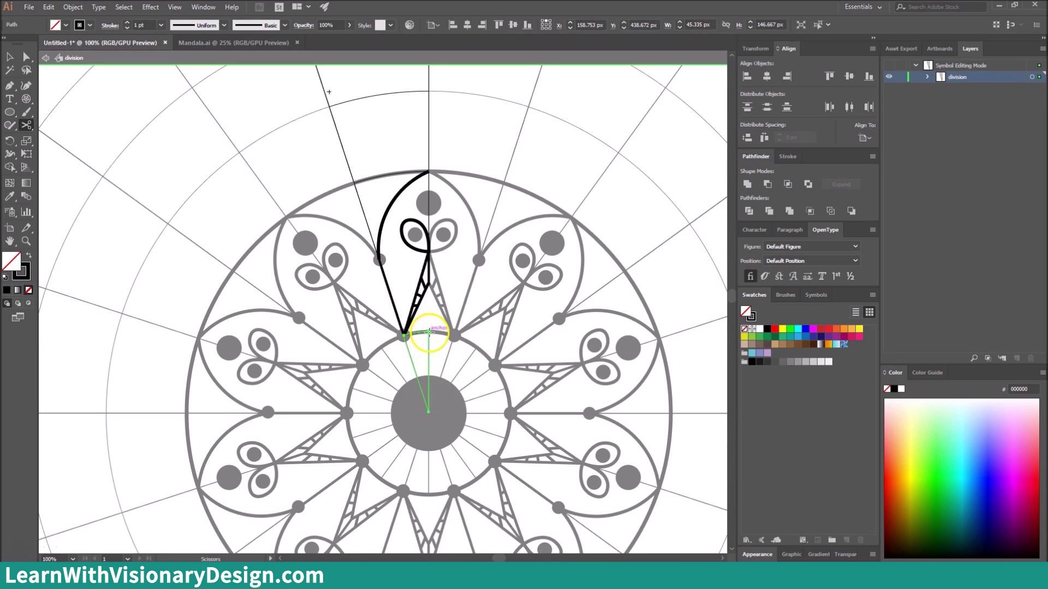
pyautogui.click(428, 413)
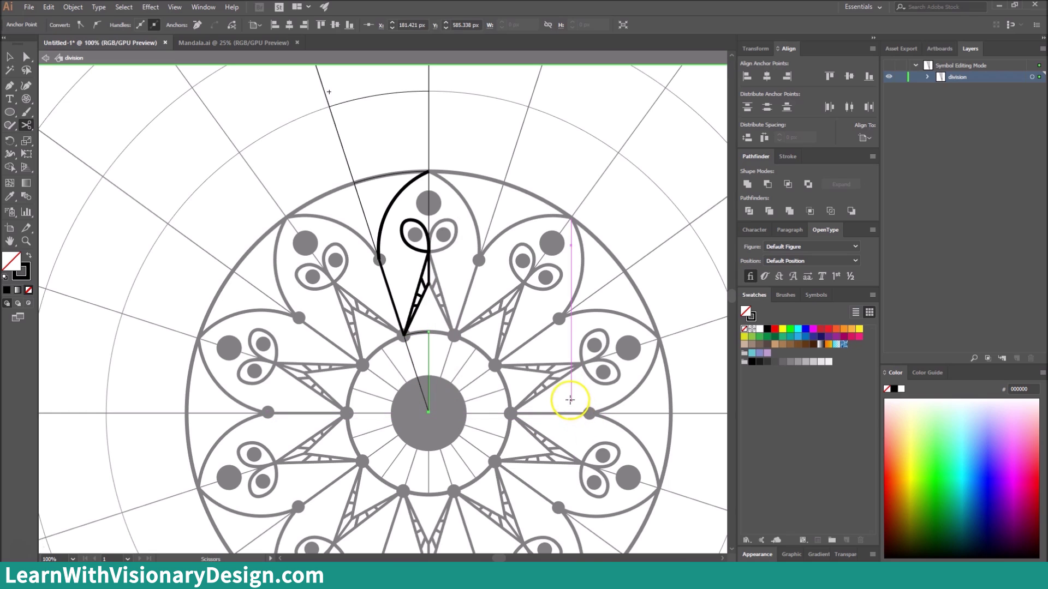
pyautogui.press('v')
pyautogui.doubleClick(435, 351)
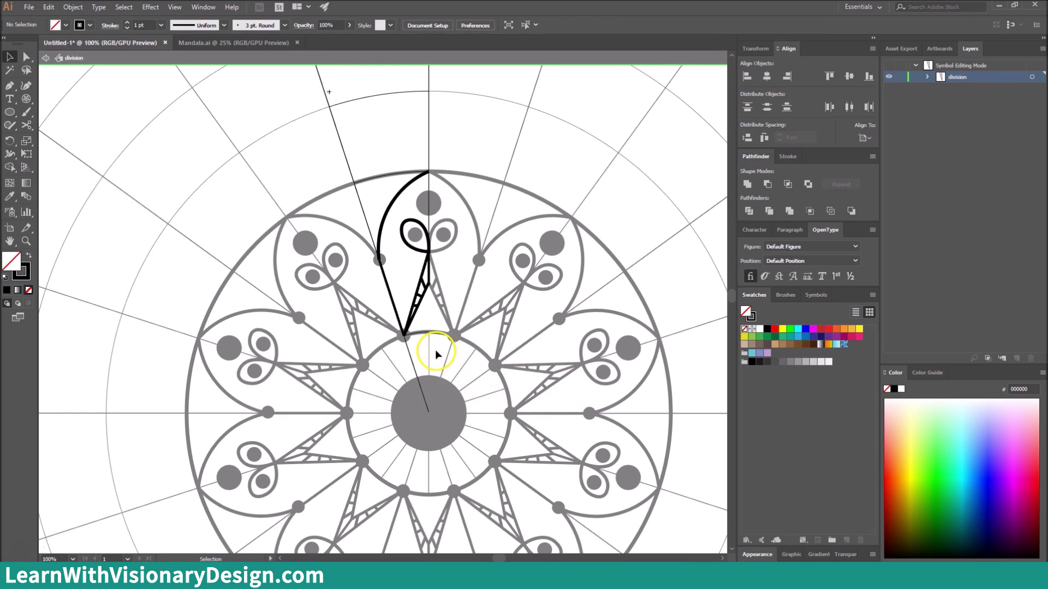
pyautogui.doubleClick(412, 362)
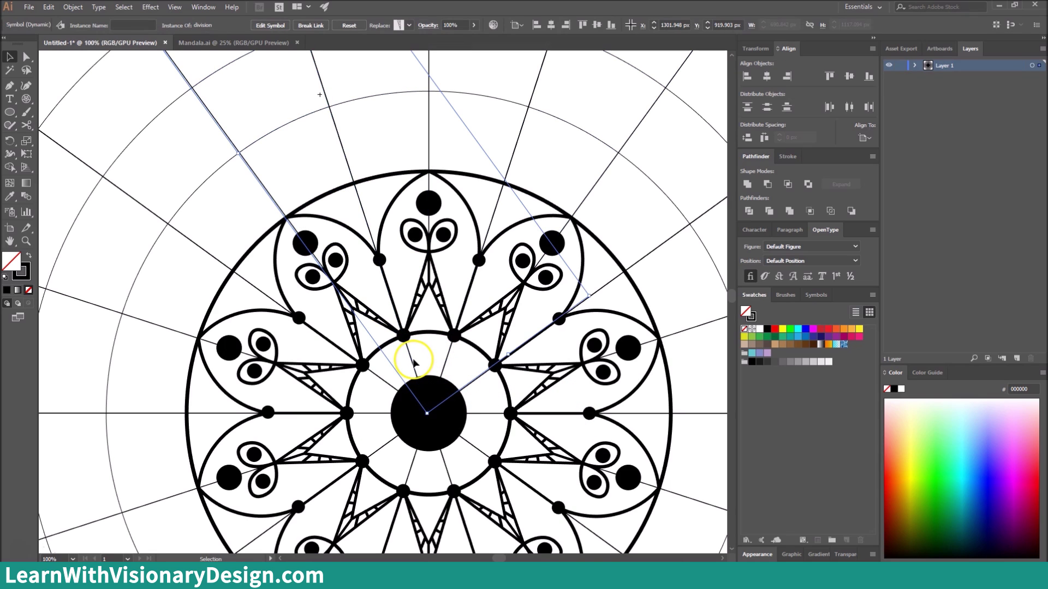
# In the division symbol, cut the slanted grid line at the first ring and set the inner section's stroke to 3 pt.
pyautogui.press('c')
pyautogui.click(404, 336)
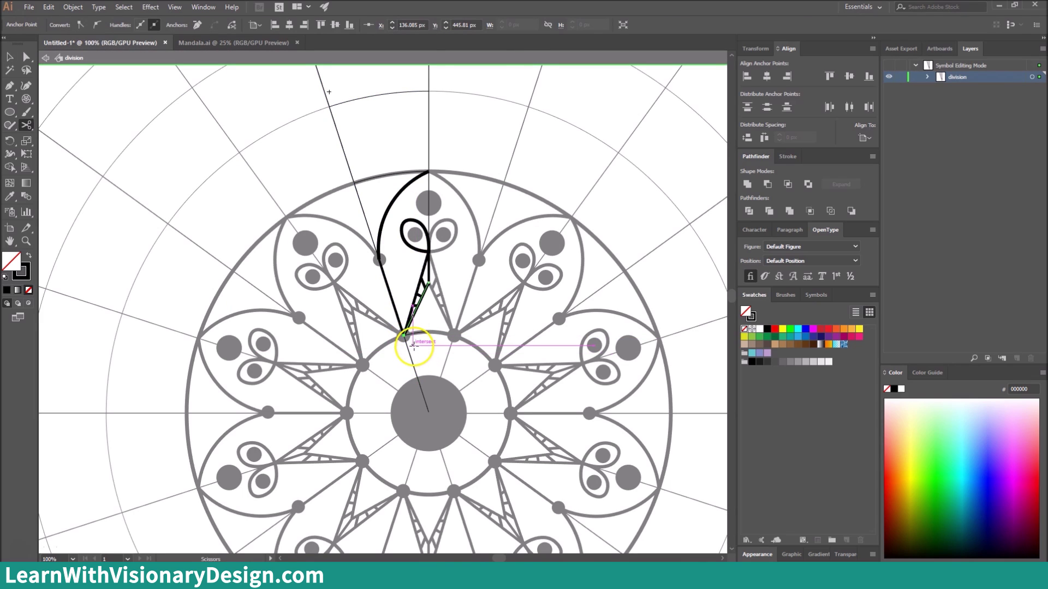
pyautogui.press('v')
pyautogui.click(416, 335)
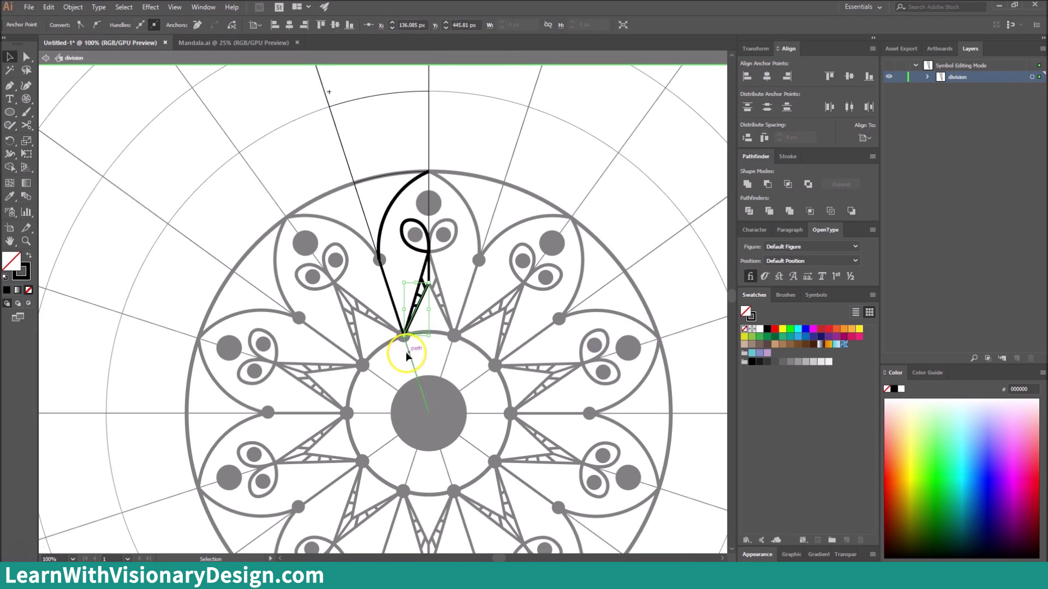
pyautogui.click(410, 356)
pyautogui.press('c')
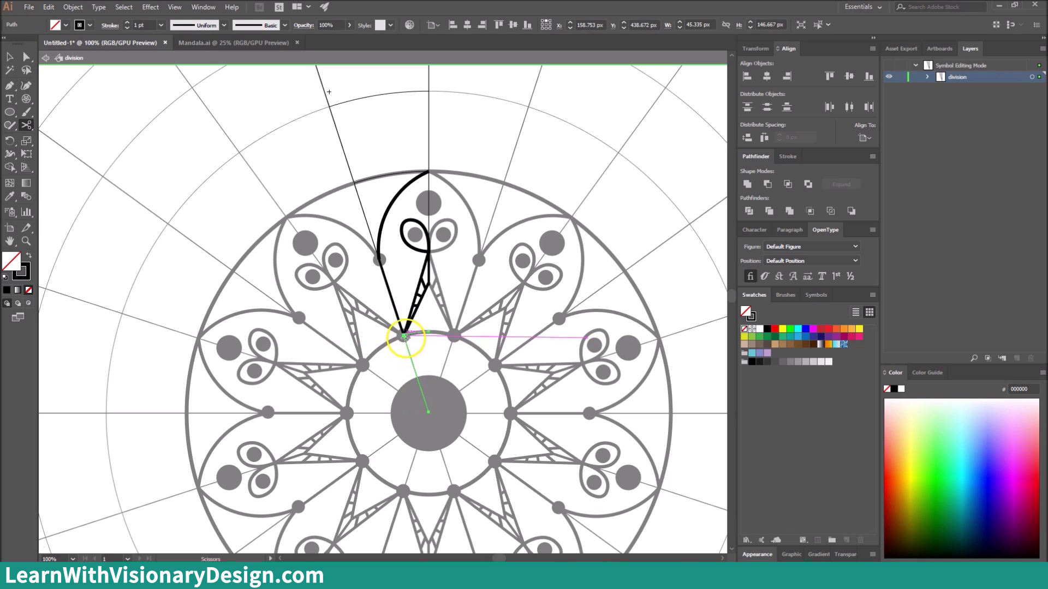
pyautogui.click(404, 336)
pyautogui.press('v')
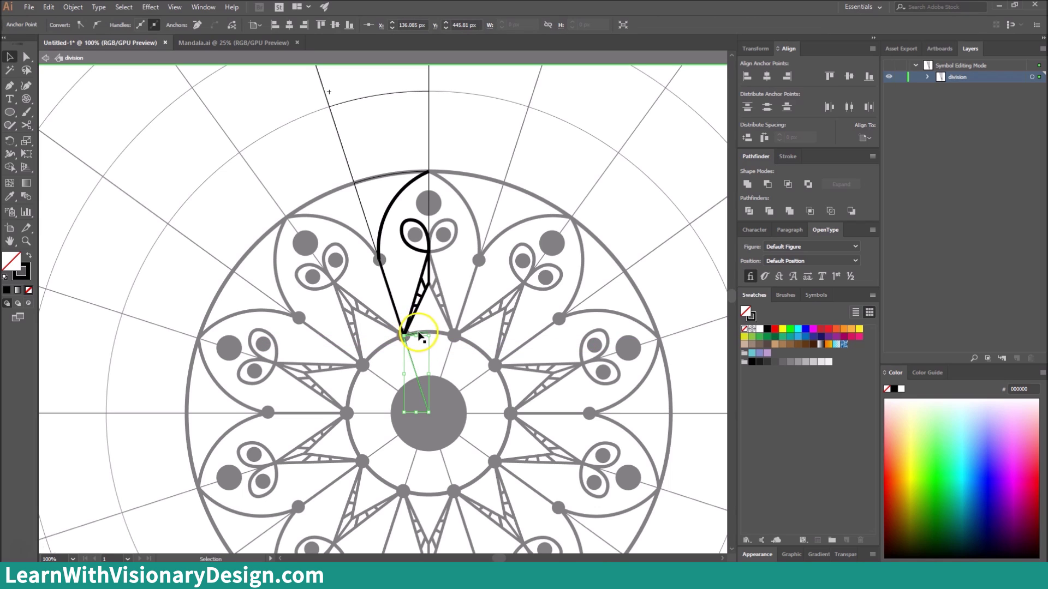
pyautogui.click(427, 352)
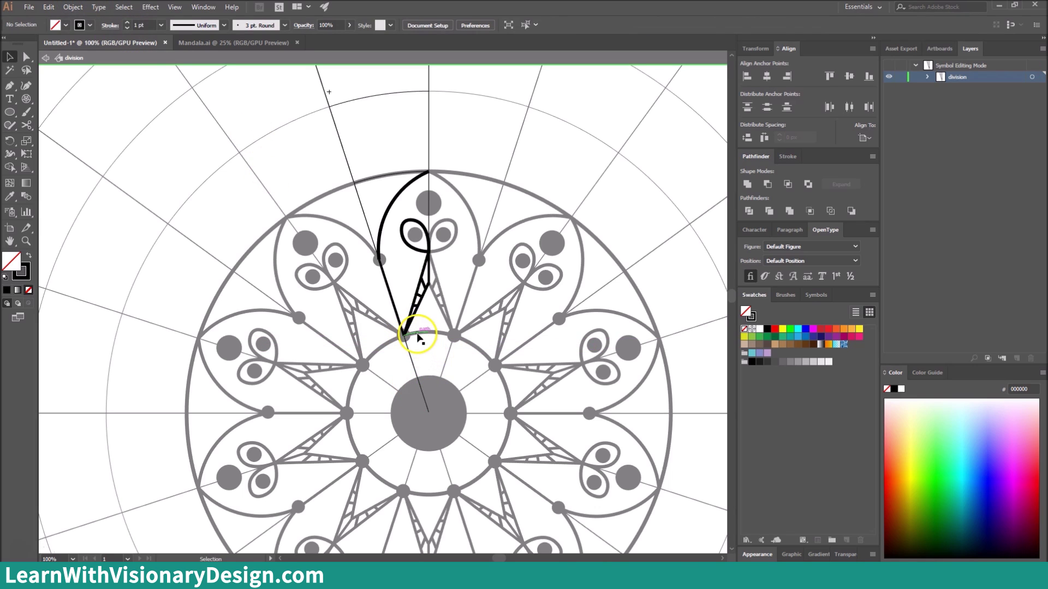
pyautogui.click(410, 356)
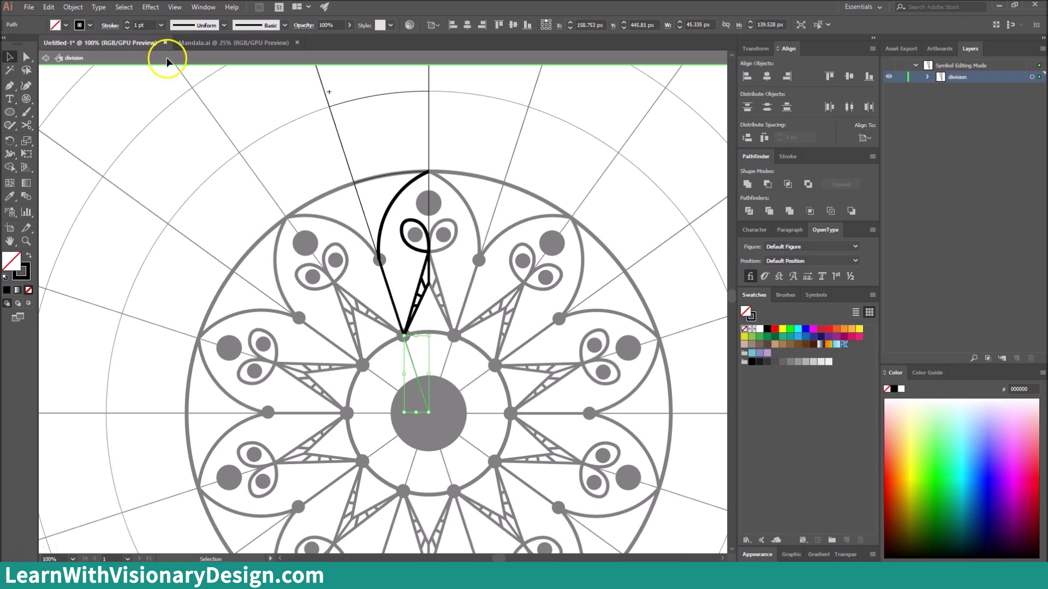
pyautogui.press('Escape')
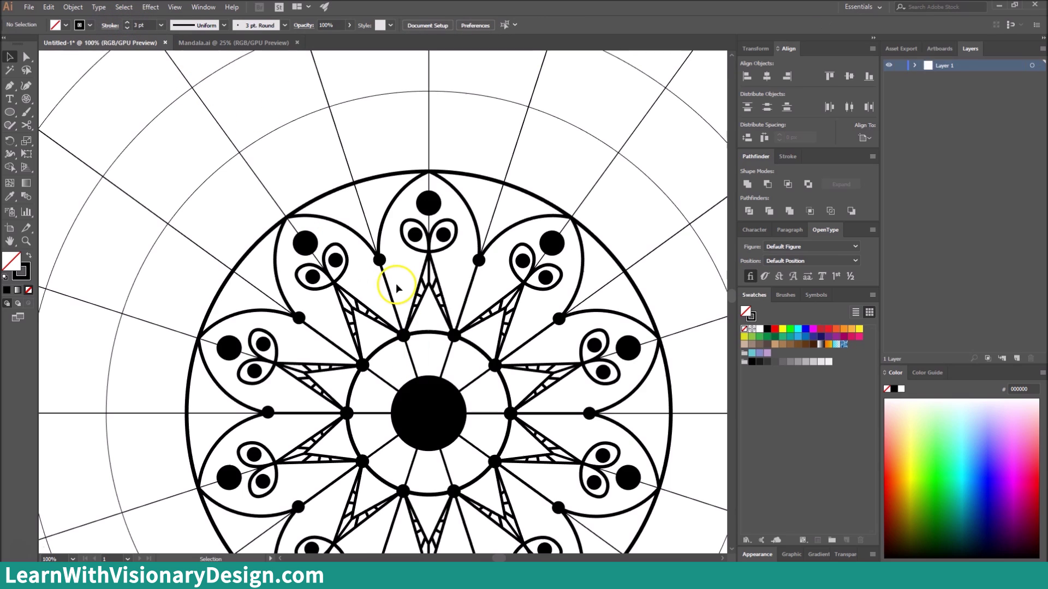
# Draw a circle about 31 px wide between the black centre and the first ring, with no fill and a 12 pt black stroke.
pyautogui.press('l')
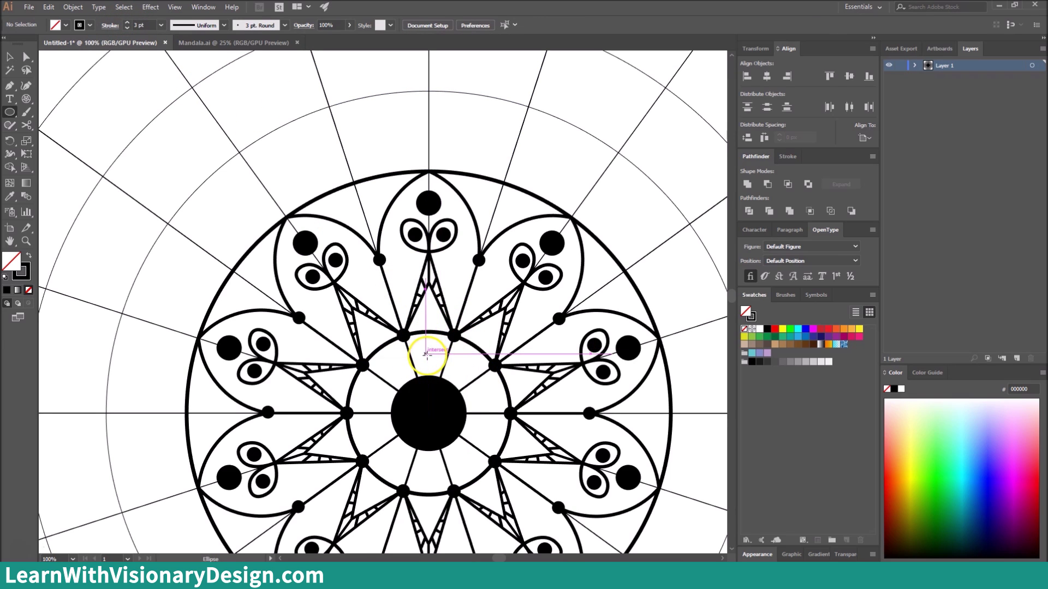
pyautogui.moveTo(429, 355); pyautogui.dragTo(438, 362)
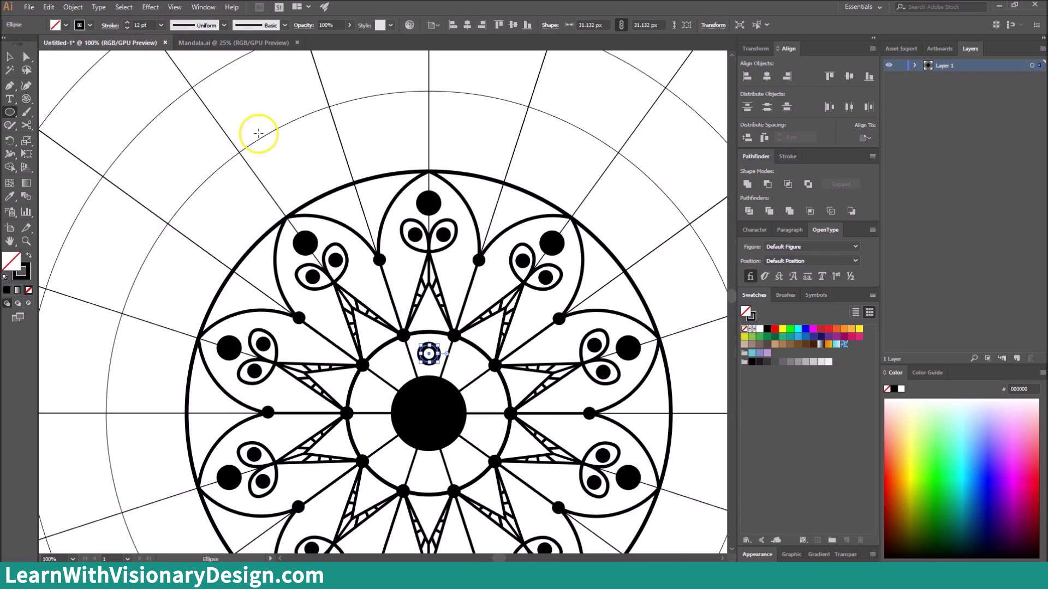
pyautogui.press('v')
pyautogui.click(427, 317)
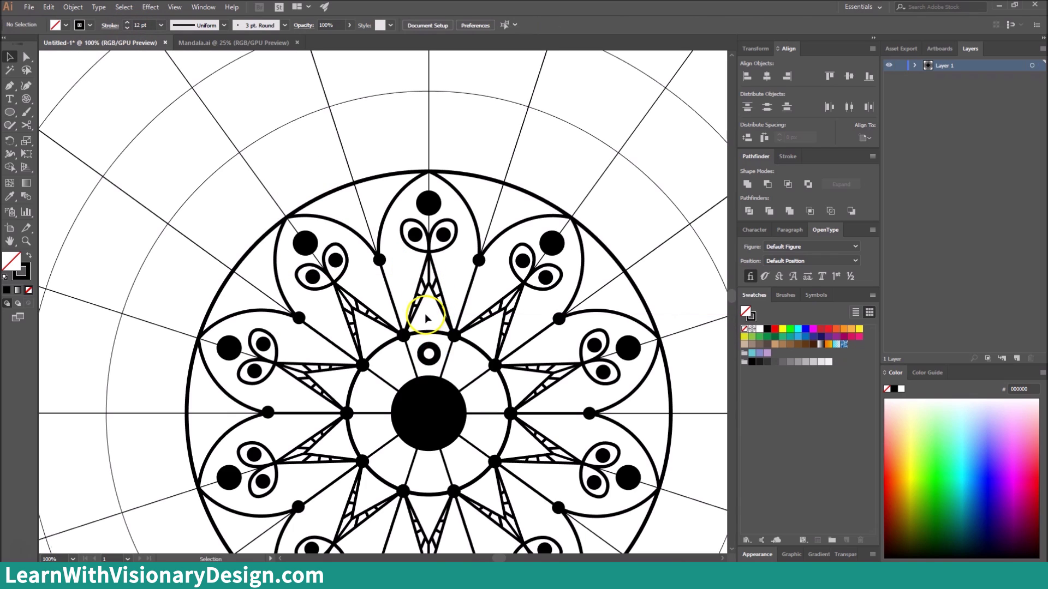
# Rotate copies of the small ring around the grid centre to place one in each of the ten gaps between the radial lines.
pyautogui.click(440, 357)
pyautogui.press('r')
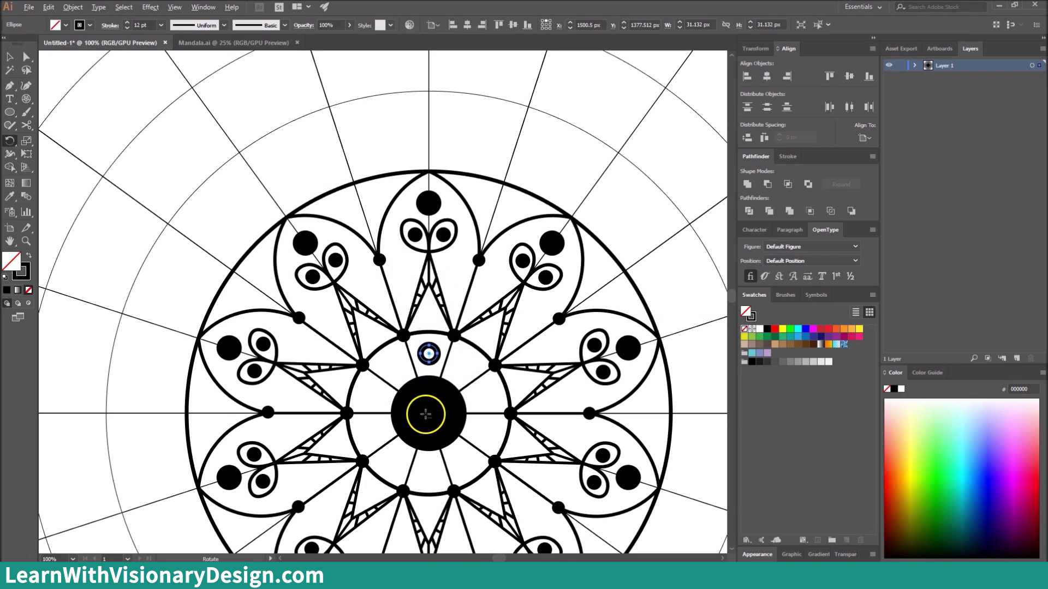
pyautogui.keyDown('alt'); pyautogui.click(427, 413); pyautogui.keyUp('alt')
pyautogui.click(641, 313)
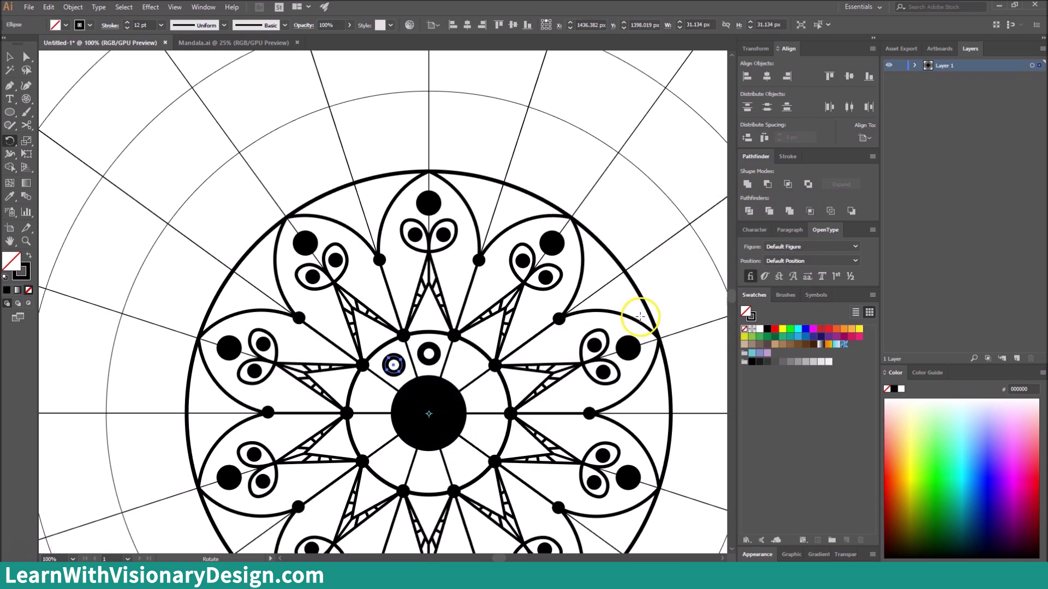
pyautogui.hotkey('ctrl', 'd')
pyautogui.hotkey('ctrl', 'd')
pyautogui.hotkey('ctrl', 'd')
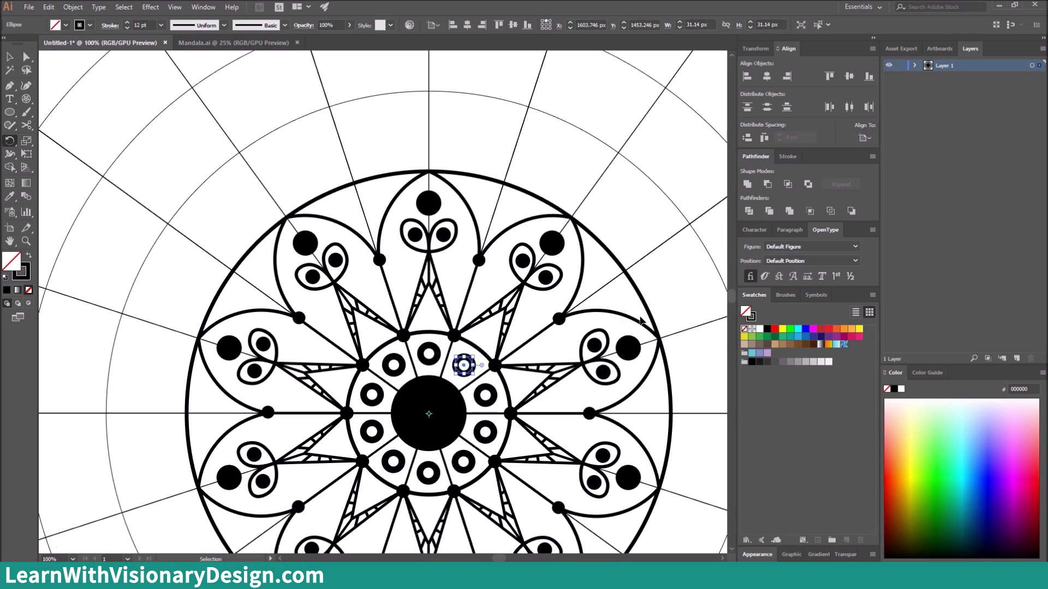
pyautogui.press('v')
pyautogui.click(549, 188)
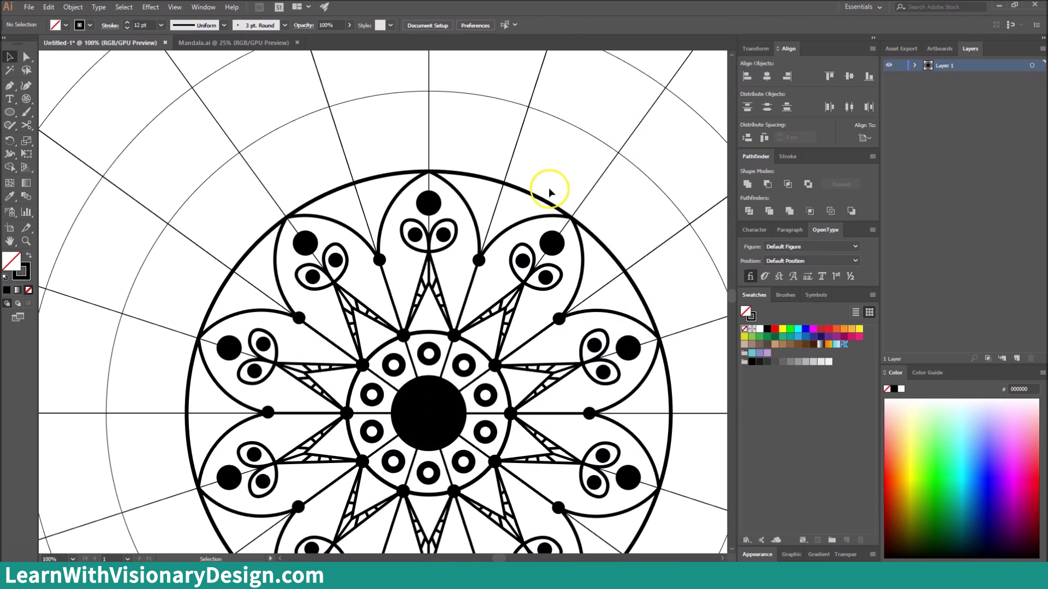
# In the division symbol, delete the thin grid cell outline enclosing the inner petal, and reopen the symbol for editing.
pyautogui.doubleClick(358, 97)
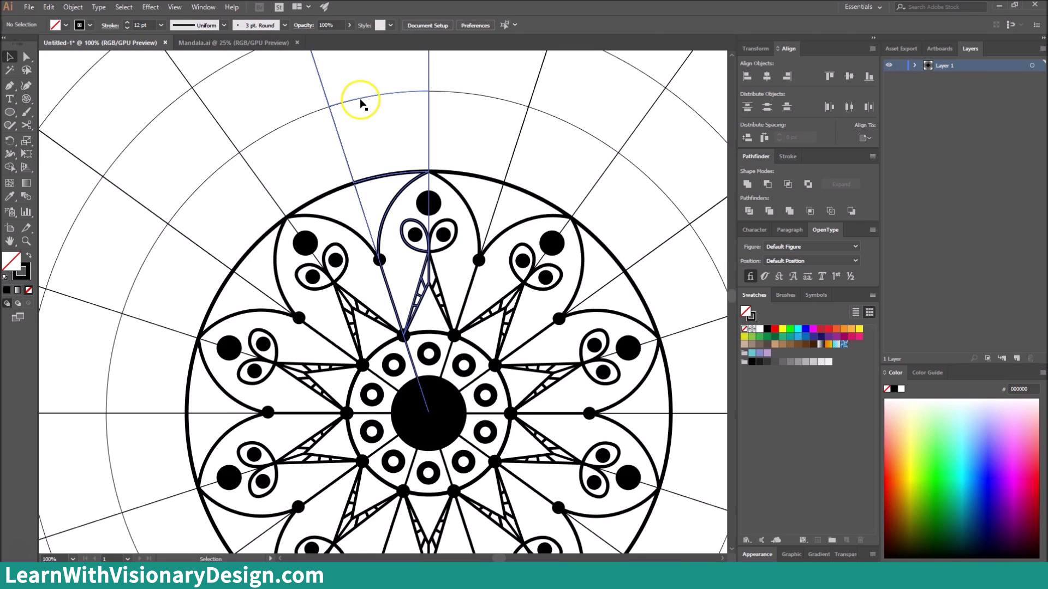
pyautogui.click(429, 218)
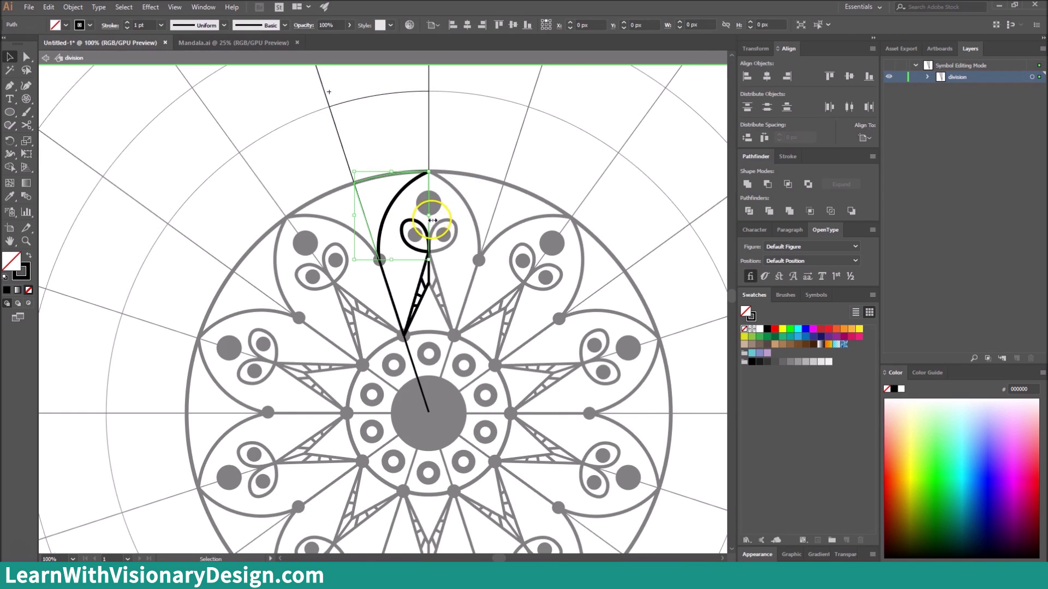
pyautogui.press('Delete')
pyautogui.doubleClick(474, 262)
pyautogui.doubleClick(396, 126)
pyautogui.press('p')
pyautogui.click(382, 208)
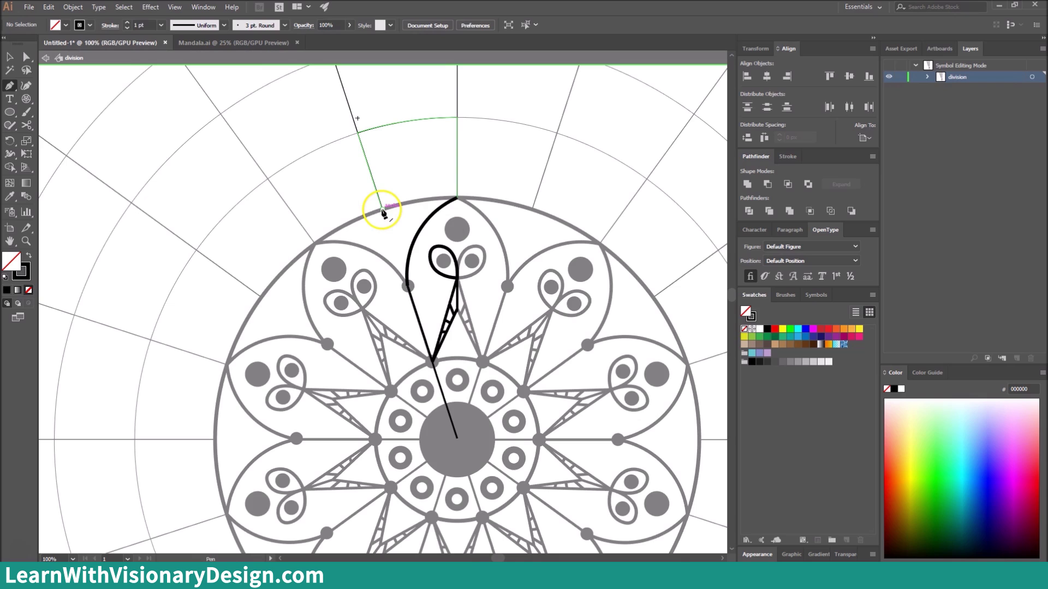
pyautogui.click(458, 118)
pyautogui.hotkey('ctrl', 'z')
pyautogui.hotkey('ctrl', 'z')
pyautogui.hotkey('ctrl', 'z')
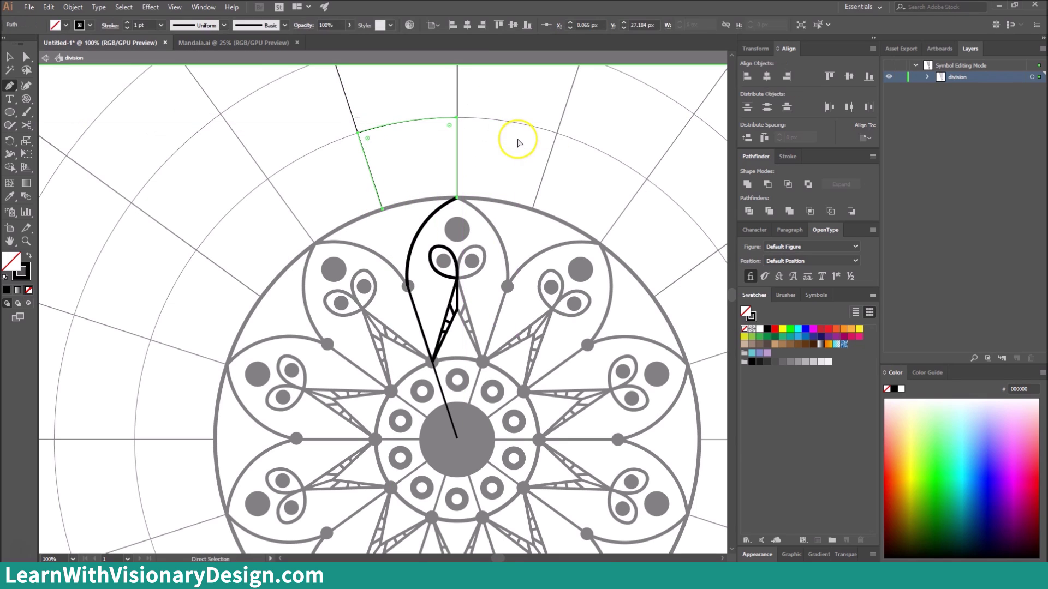
# Remove the slanted side of the grid cell between the outer circle and the next grid ring.
pyautogui.press('v')
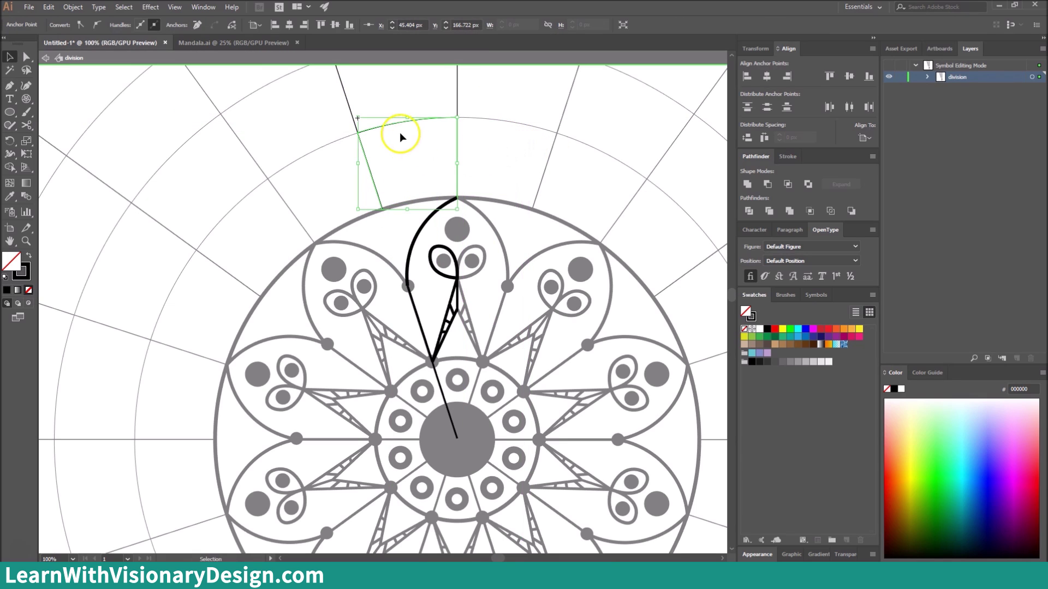
pyautogui.click(398, 129)
pyautogui.click(417, 157)
# Draw a rounded half petal about 136 by 168 px from the outer circle to the next ring's vertical line, with a 6 pt stroke.
pyautogui.press('p')
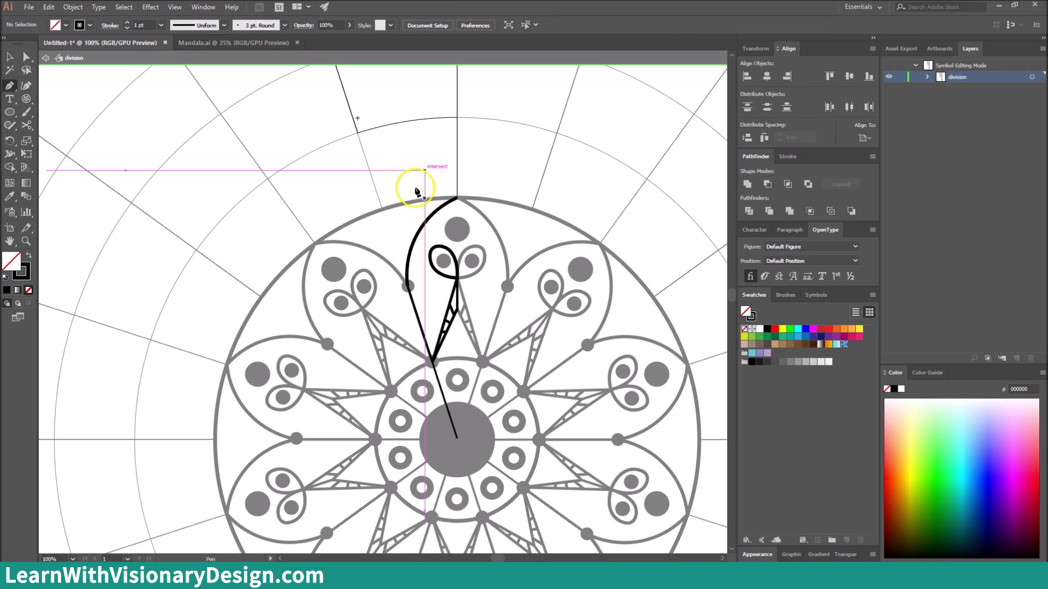
pyautogui.click(384, 210)
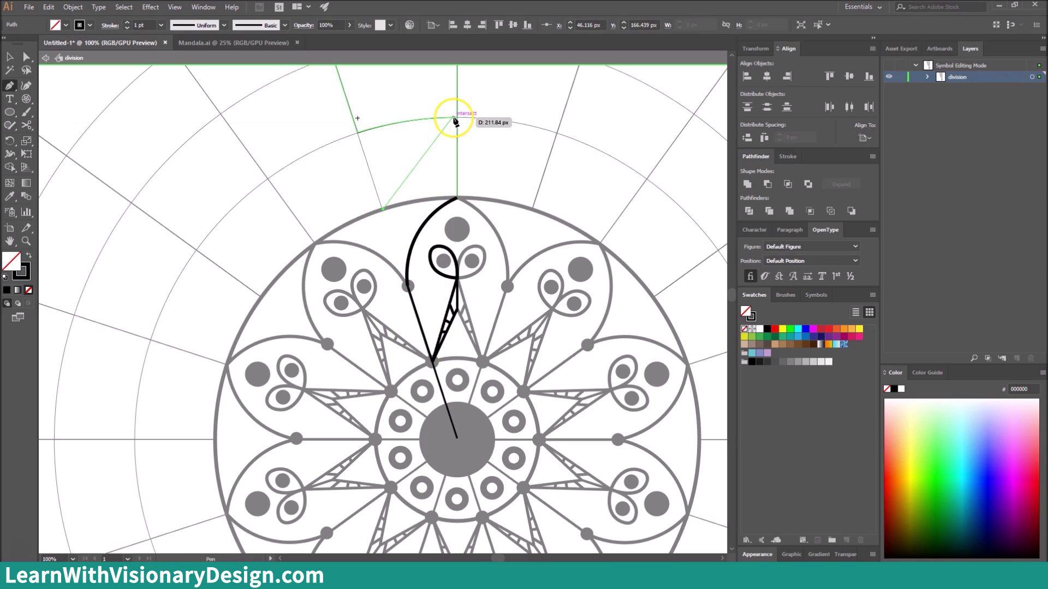
pyautogui.moveTo(467, 120); pyautogui.dragTo(523, 117)
pyautogui.press('v')
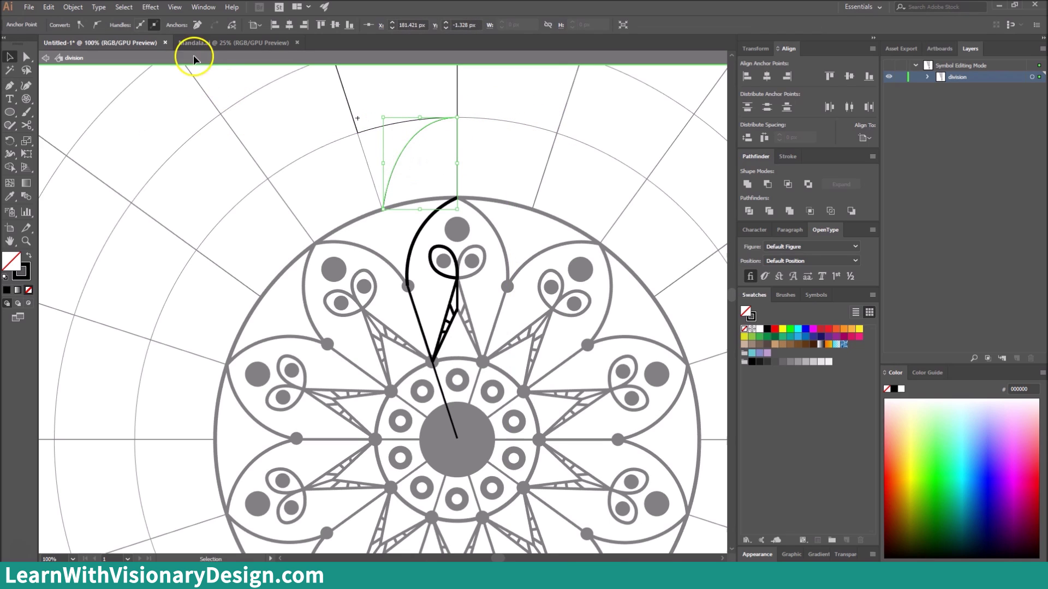
pyautogui.click(402, 149)
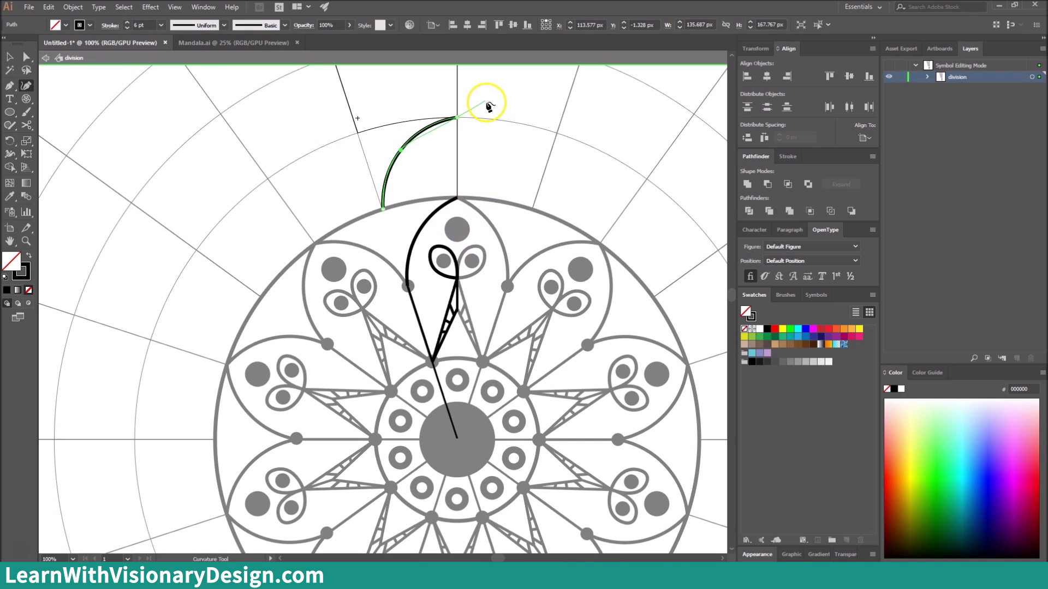
pyautogui.press('v')
pyautogui.click(483, 177)
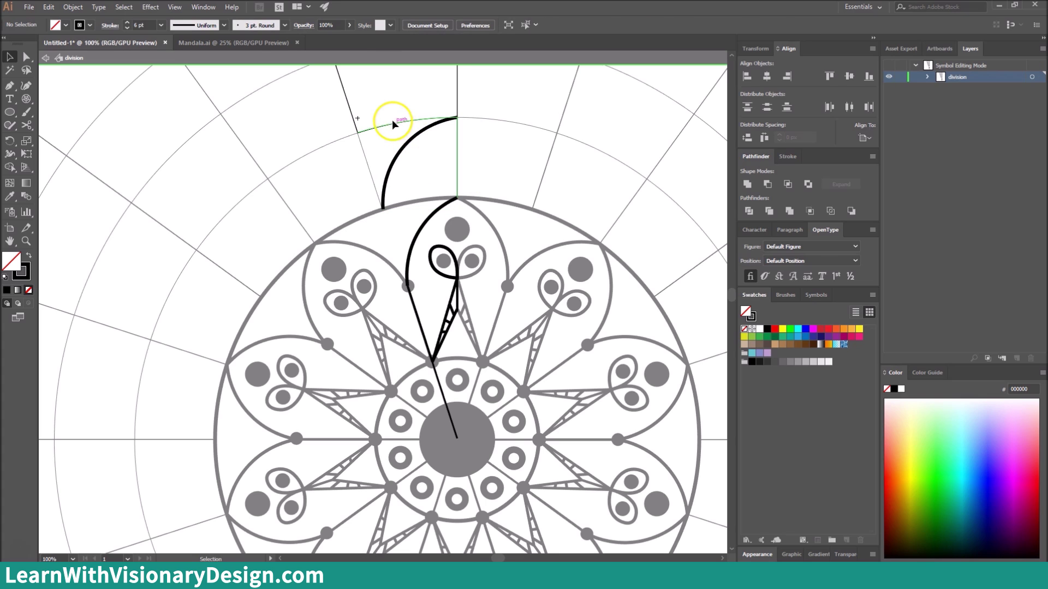
# Set the outer half petal's stroke to 7 pt and exit symbol editing.
pyautogui.click(412, 141)
pyautogui.click(128, 22)
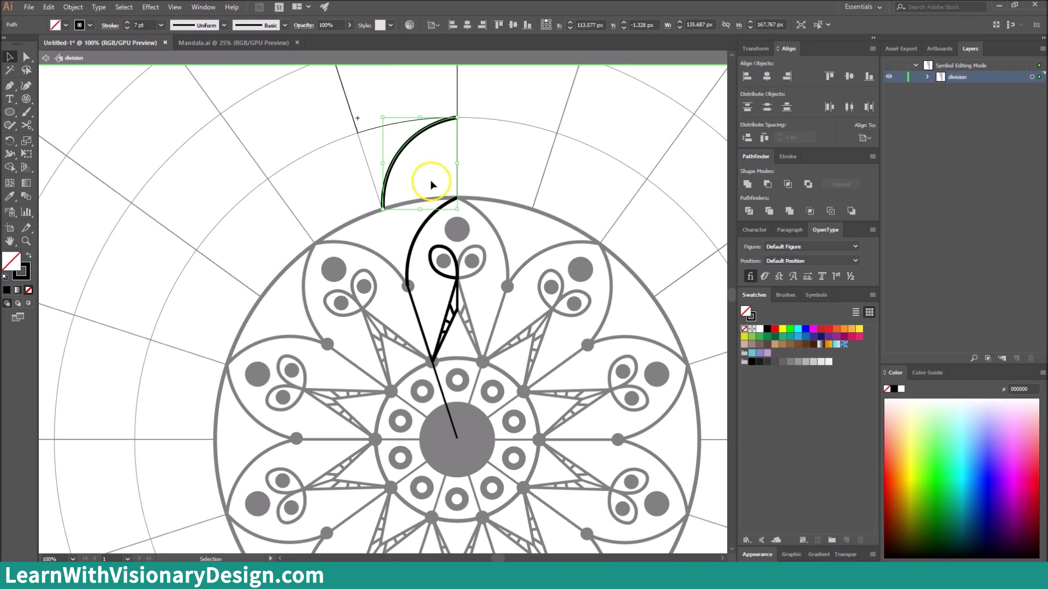
pyautogui.doubleClick(411, 186)
# Draw a circle about 58 px wide where the outer petals meet the outer circle, matching the existing accents' black fill without stroke.
pyautogui.press('l')
pyautogui.moveTo(382, 209)
pyautogui.mouseDown()
pyautogui.moveTo(392, 220)
pyautogui.moveTo(403, 192)
pyautogui.mouseUp()
pyautogui.press('i')
pyautogui.click(457, 230)
pyautogui.press('v')
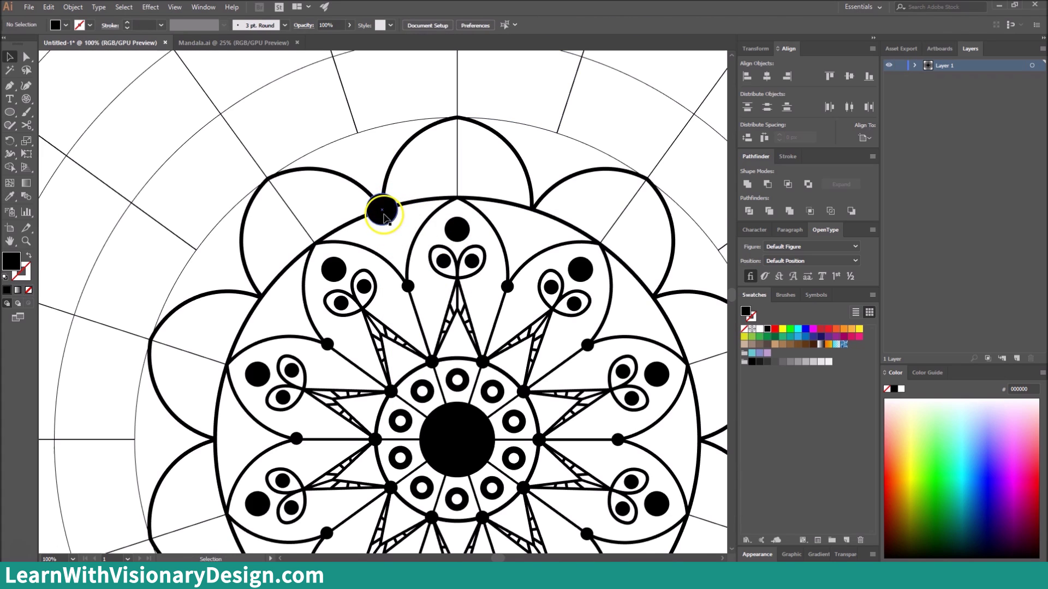
# Rotate copies of the 58 px black circle around the grid centre to cover every junction between the outer petals.
pyautogui.scroll(-3, 427, 276)
pyautogui.press('r')
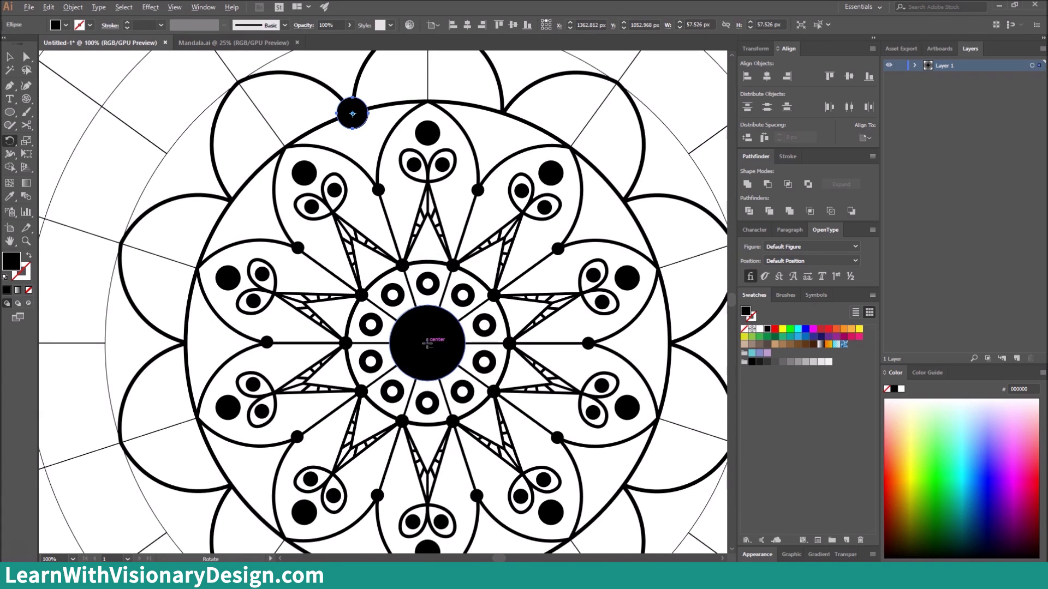
pyautogui.keyDown('alt'); pyautogui.click(427, 343); pyautogui.keyUp('alt')
pyautogui.click(650, 327)
pyautogui.hotkey('ctrl', 'd')
pyautogui.hotkey('ctrl', 'd')
pyautogui.hotkey('ctrl', 'd')
pyautogui.hotkey('ctrl', 'd')
pyautogui.hotkey('ctrl', 'd')
pyautogui.hotkey('ctrl', 'd')
pyautogui.hotkey('ctrl', 'd')
pyautogui.hotkey('ctrl', 'd')
pyautogui.press('v')
pyautogui.click(468, 117)
pyautogui.moveTo(467, 117); pyautogui.dragTo(509, 214)
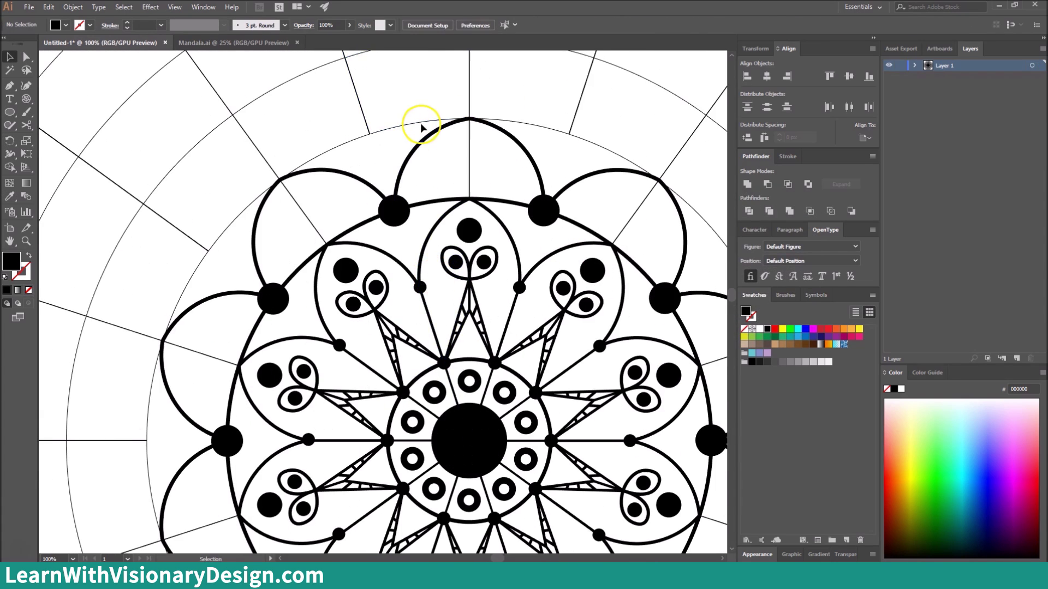
# In the division symbol, draw a curved leaf about 98 by 54 px inside the outer petal, starting from the inner petal's tip.
pyautogui.doubleClick(421, 124)
pyautogui.press('p')
pyautogui.click(469, 198)
pyautogui.moveTo(426, 182); pyautogui.dragTo(411, 194)
pyautogui.click(469, 199)
pyautogui.hotkey('ctrl', 'z')
pyautogui.hotkey('ctrl', 'z')
pyautogui.press('v')
pyautogui.click(452, 233)
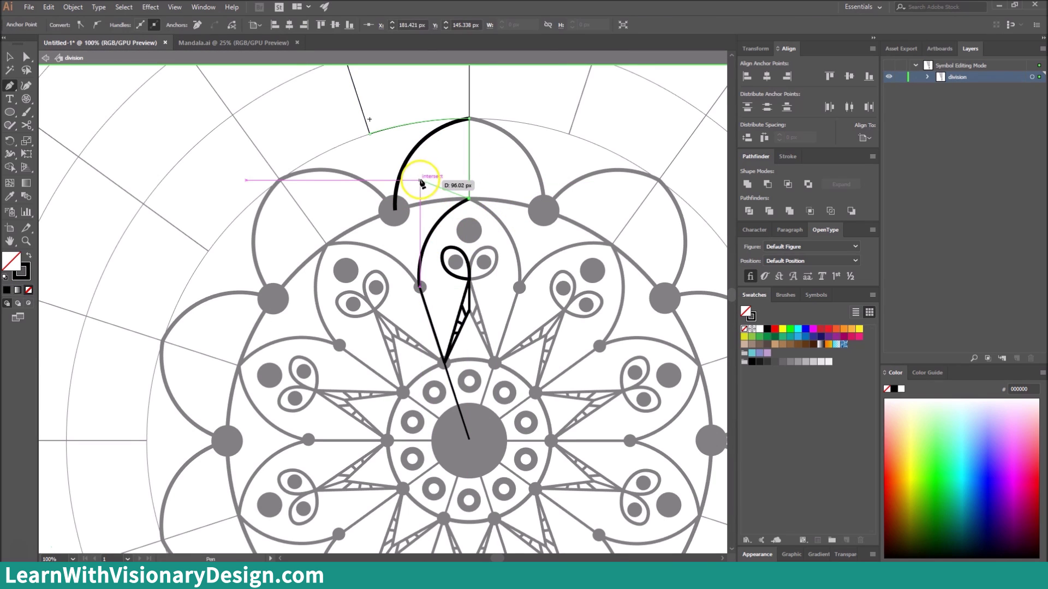
pyautogui.press('v')
pyautogui.click(469, 199)
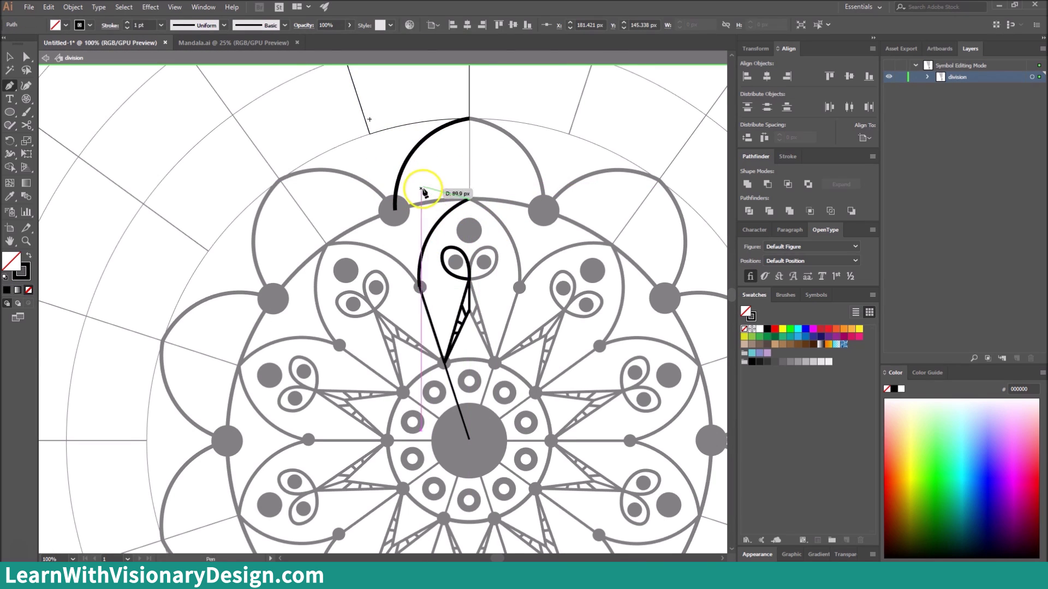
pyautogui.hotkey('shift', '`')
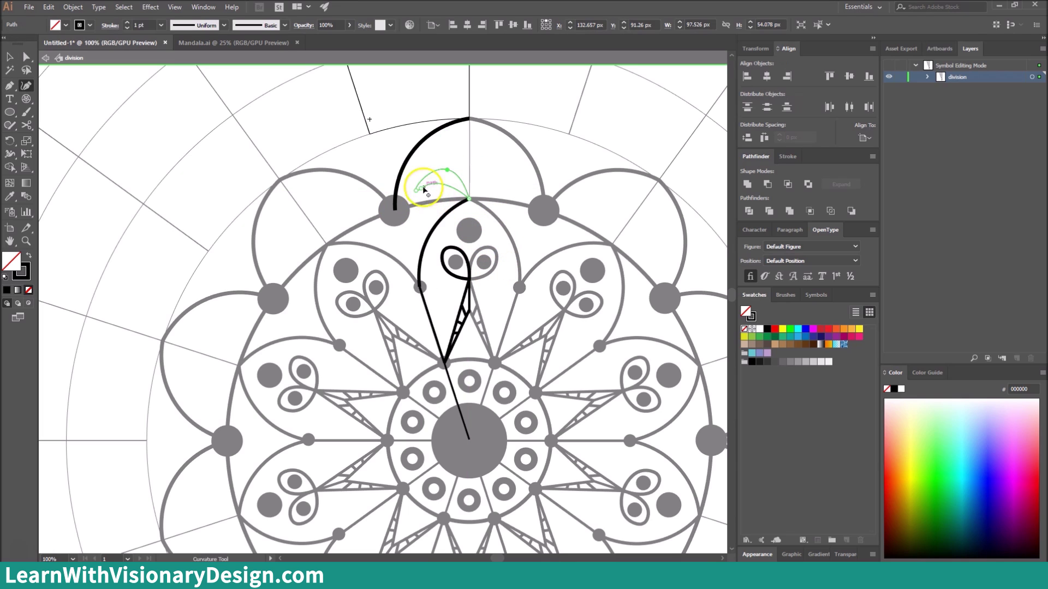
# Fill the leaf black with no stroke, reshape it to about 91 by 63 px, and exit symbol editing.
pyautogui.press('v')
pyautogui.click(766, 329)
pyautogui.press('x')
pyautogui.click(743, 329)
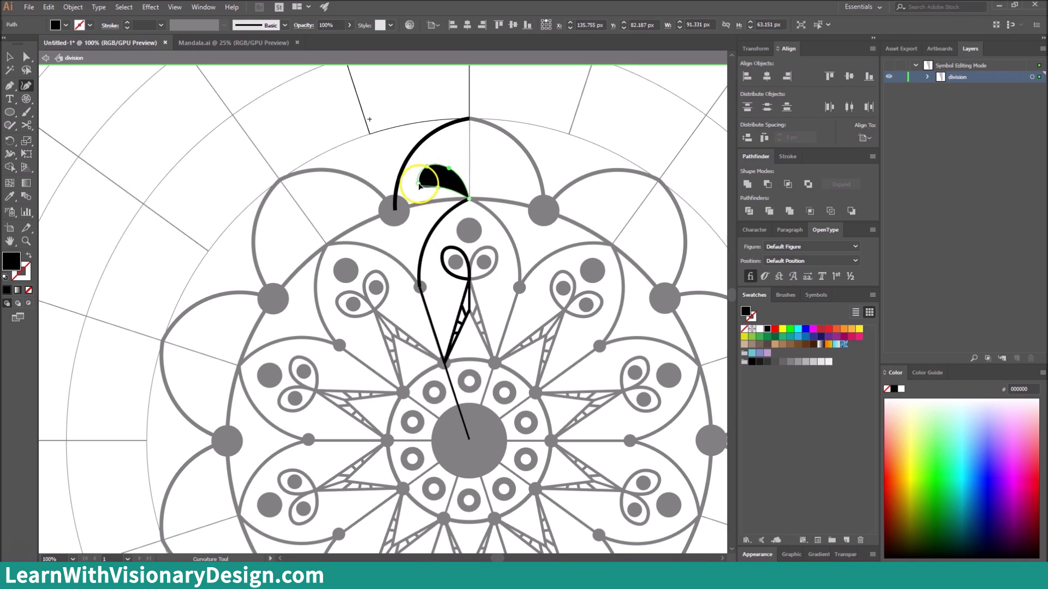
pyautogui.press('v')
pyautogui.doubleClick(473, 170)
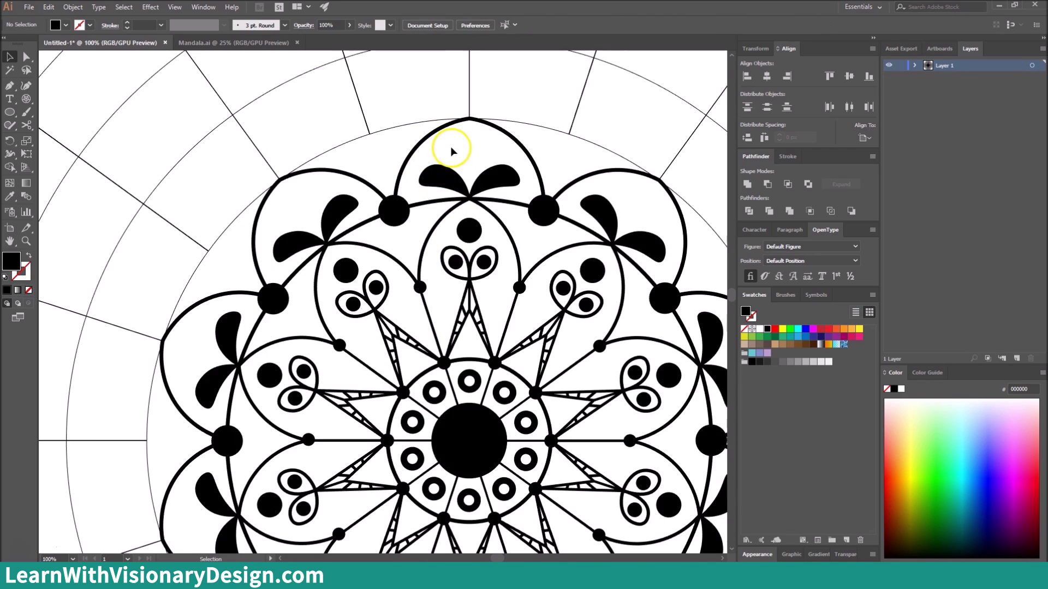
# Place a black circle about 47 px wide above the top leaf pair and rotate copies around the grid centre into every outer petal.
pyautogui.moveTo(476, 161)
pyautogui.mouseDown()
pyautogui.moveTo(483, 167)
pyautogui.moveTo(482, 140)
pyautogui.mouseUp()
pyautogui.press('r')
pyautogui.keyDown('alt'); pyautogui.click(468, 441); pyautogui.keyUp('alt')
pyautogui.press('Return')
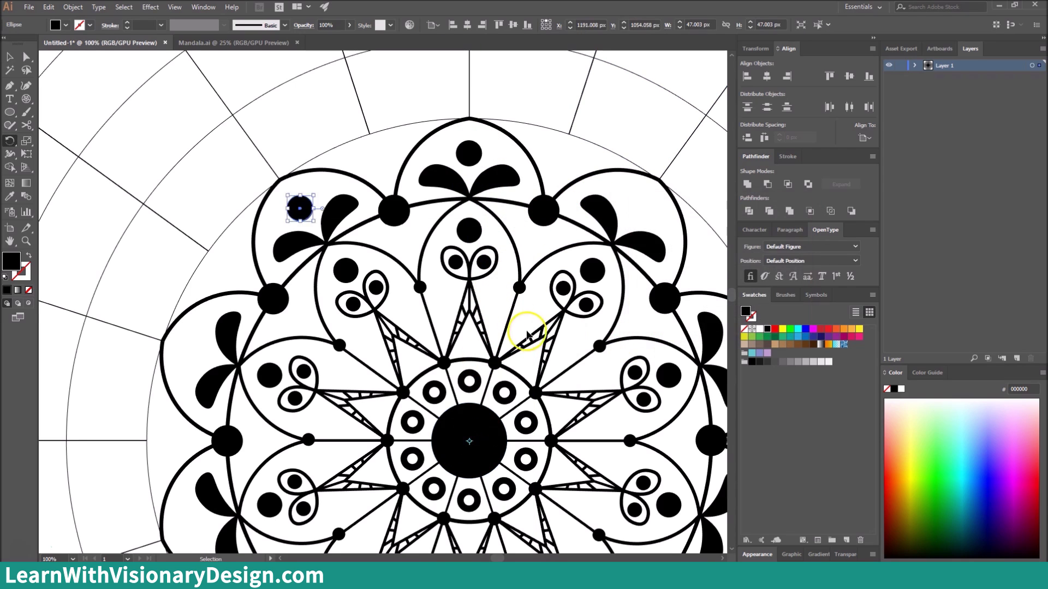
pyautogui.hotkey('ctrl', 'd')
pyautogui.hotkey('ctrl', 'd')
pyautogui.hotkey('ctrl', 'd')
pyautogui.hotkey('ctrl', 'd')
pyautogui.hotkey('ctrl', 'd')
pyautogui.hotkey('ctrl', 'd')
pyautogui.hotkey('ctrl', 'd')
pyautogui.hotkey('ctrl', 'd')
pyautogui.press('v')
pyautogui.click(509, 288)
pyautogui.moveTo(508, 288); pyautogui.dragTo(519, 354)
# In the division symbol, draw a straight 7 pt line about 227 by 111 px from the outer petal's tip to the cell's far outer corner.
pyautogui.doubleClick(397, 113)
pyautogui.press('p')
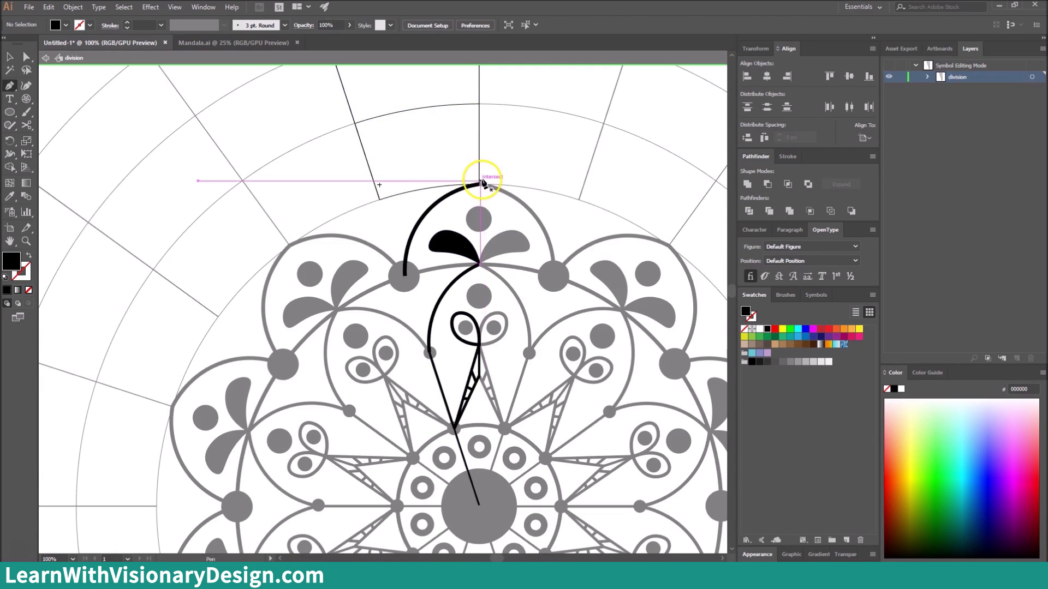
pyautogui.click(479, 182)
pyautogui.click(480, 185)
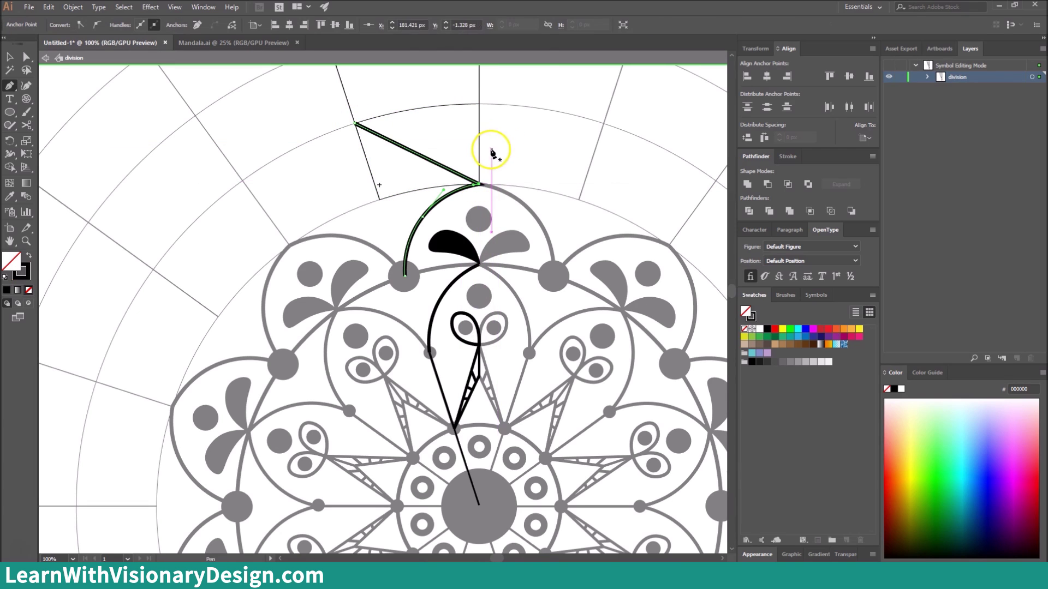
pyautogui.press('v')
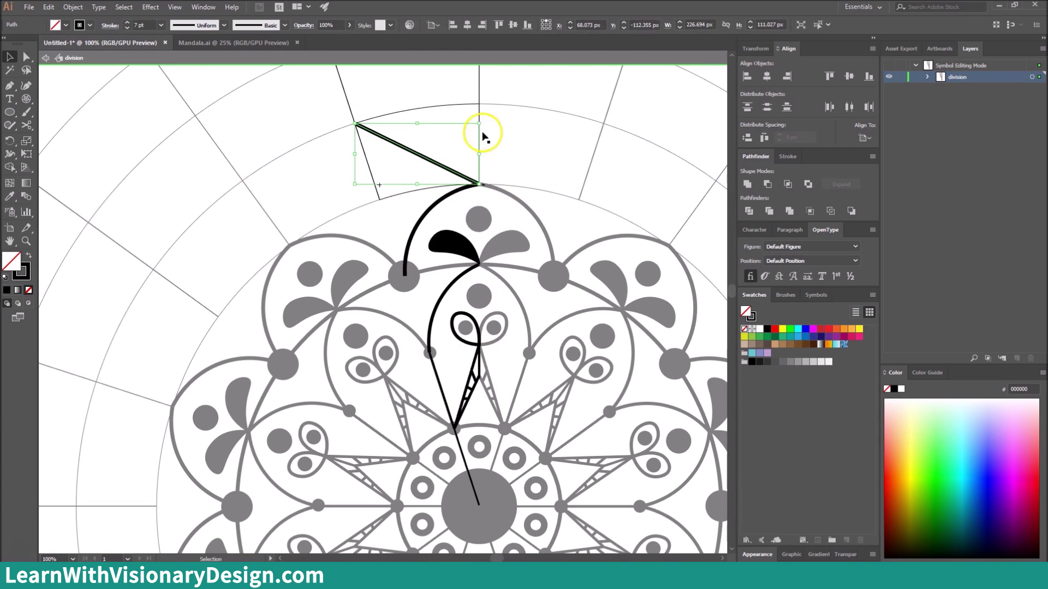
pyautogui.click(517, 139)
# Draw a second straight line from the outer petal's tip to the cell's side, just below the first line's outer end.
pyautogui.click(410, 146)
pyautogui.press('p')
pyautogui.click(474, 186)
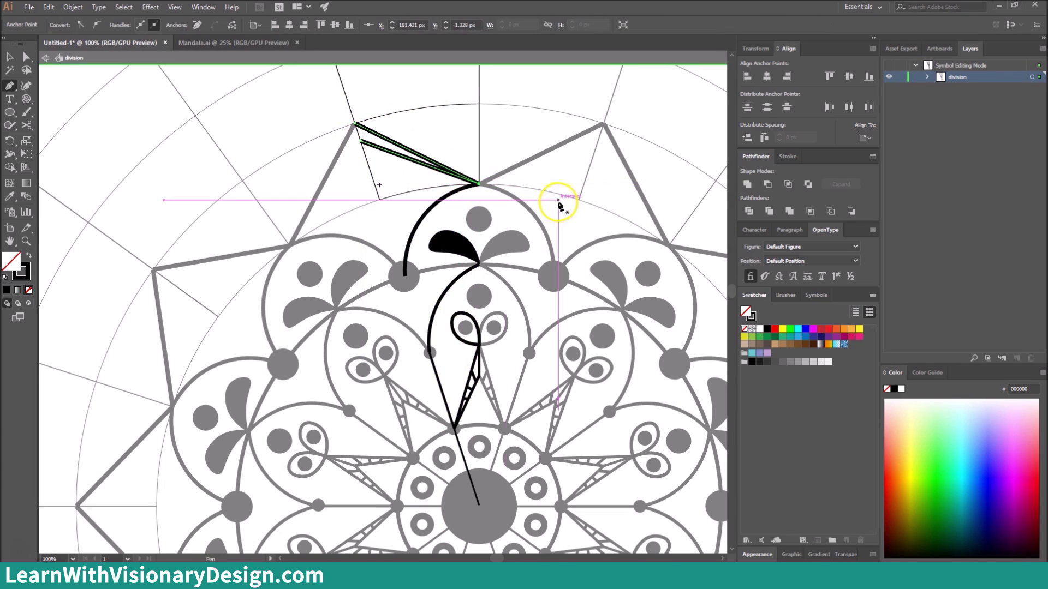
# Draw five short rungs across the gap between the two converging lines to form a ladder band.
pyautogui.click(372, 145)
pyautogui.press('v')
pyautogui.press('p')
pyautogui.click(384, 138)
pyautogui.click(385, 149)
pyautogui.press('v')
pyautogui.press('p')
pyautogui.click(399, 145)
pyautogui.click(398, 155)
pyautogui.press('v')
pyautogui.press('p')
pyautogui.click(412, 152)
pyautogui.click(411, 162)
pyautogui.press('v')
pyautogui.press('p')
pyautogui.click(423, 158)
pyautogui.press('v')
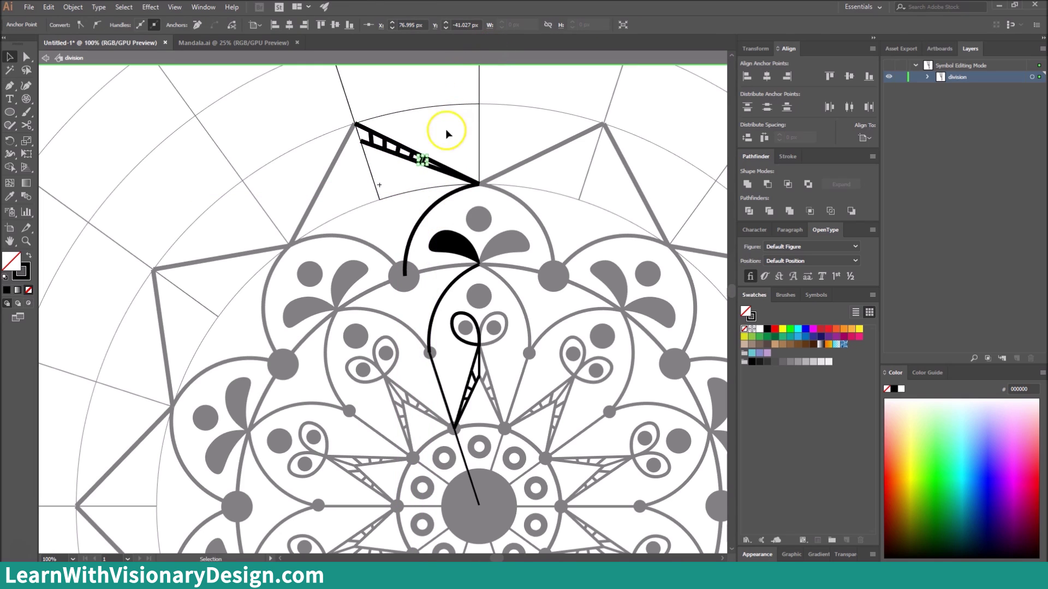
pyautogui.click(445, 130)
# Cut the grid cell's side at the ladder band's ends, thicken the short end segment, delete the leftover cell lines, and exit symbol editing.
pyautogui.click(367, 164)
pyautogui.press('c')
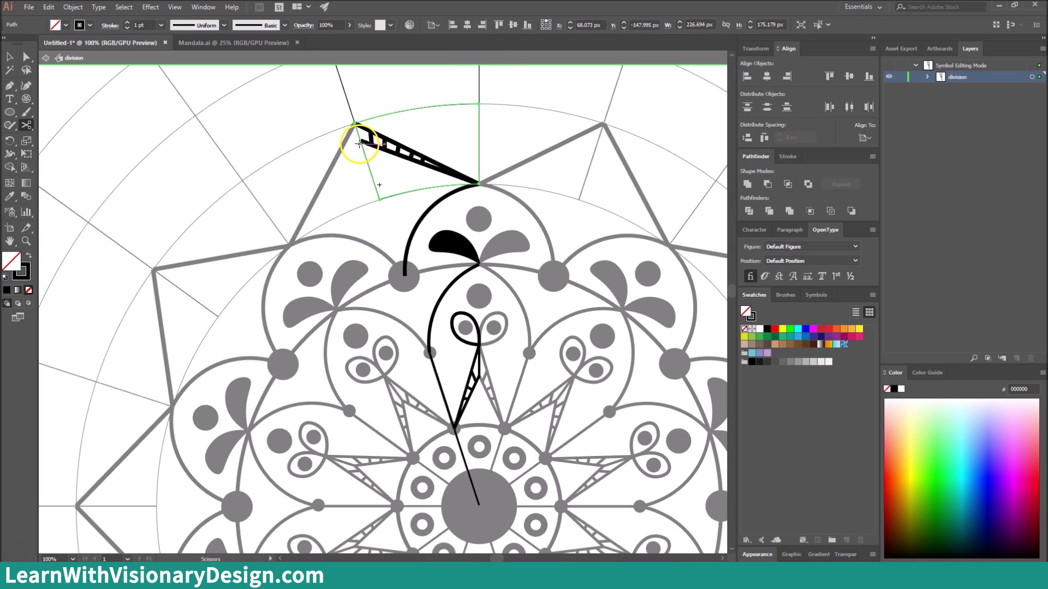
pyautogui.click(359, 144)
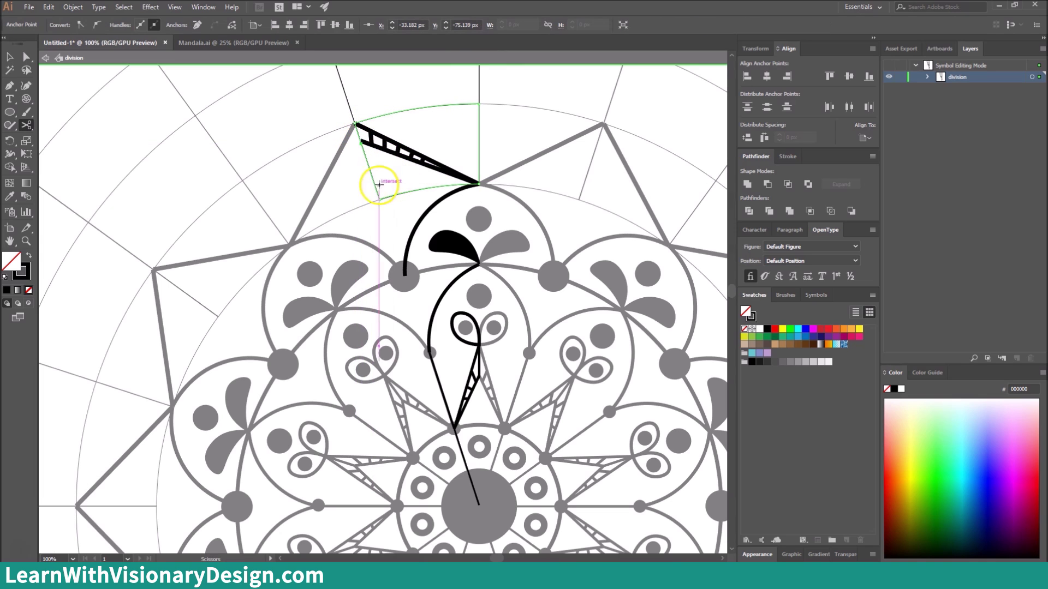
pyautogui.press('a')
pyautogui.press('c')
pyautogui.click(360, 143)
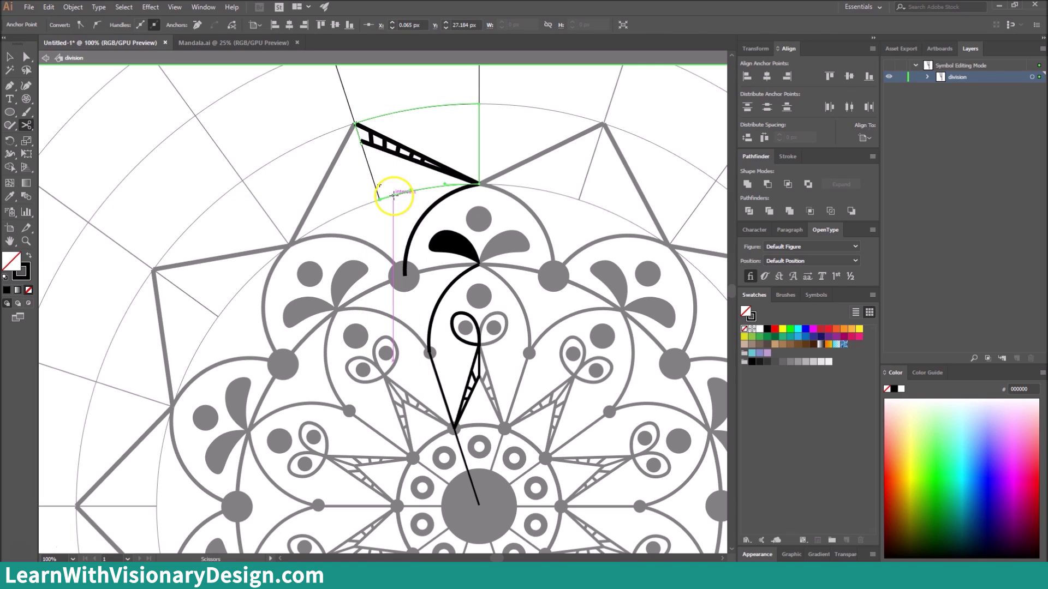
pyautogui.click(354, 123)
pyautogui.press('v')
pyautogui.click(444, 159)
pyautogui.click(358, 133)
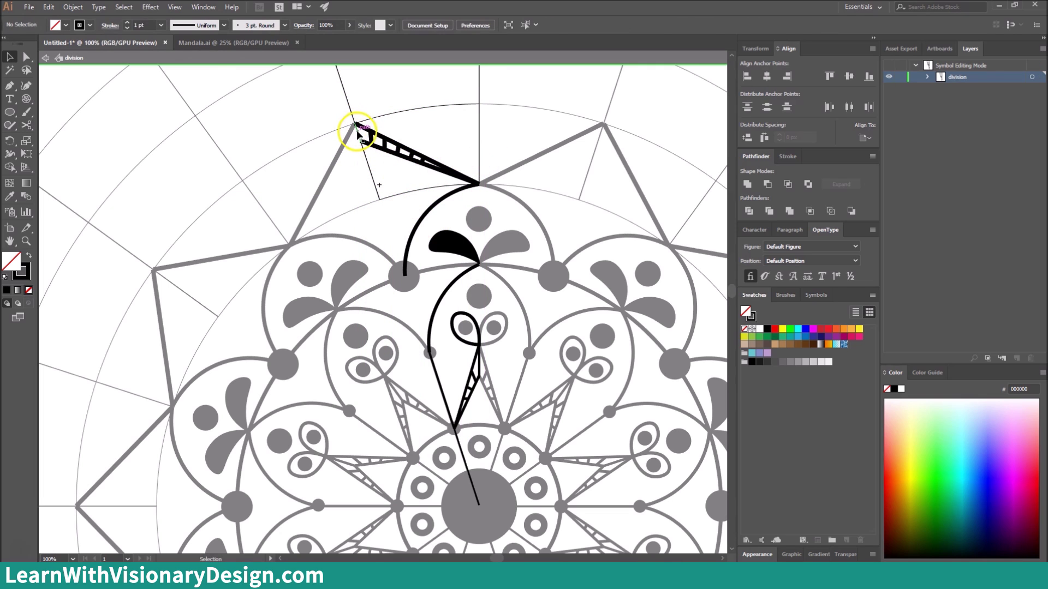
pyautogui.press('Escape')
# Place a black circle about 82 px wide inside a star point and rotate copies around the grid centre into every point.
pyautogui.press('l')
pyautogui.moveTo(582, 192); pyautogui.dragTo(605, 215)
pyautogui.hotkey('shift', 'x')
pyautogui.press('v')
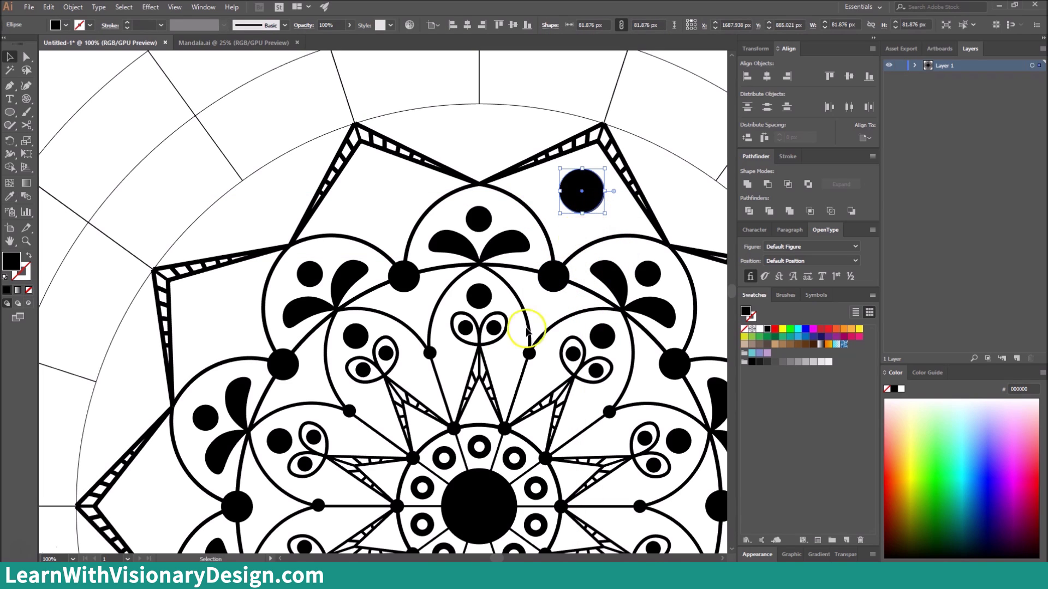
pyautogui.press('r')
pyautogui.keyDown('alt'); pyautogui.click(479, 507); pyautogui.keyUp('alt')
pyautogui.click(659, 314)
pyautogui.hotkey('ctrl', 'd')
pyautogui.hotkey('ctrl', 'd')
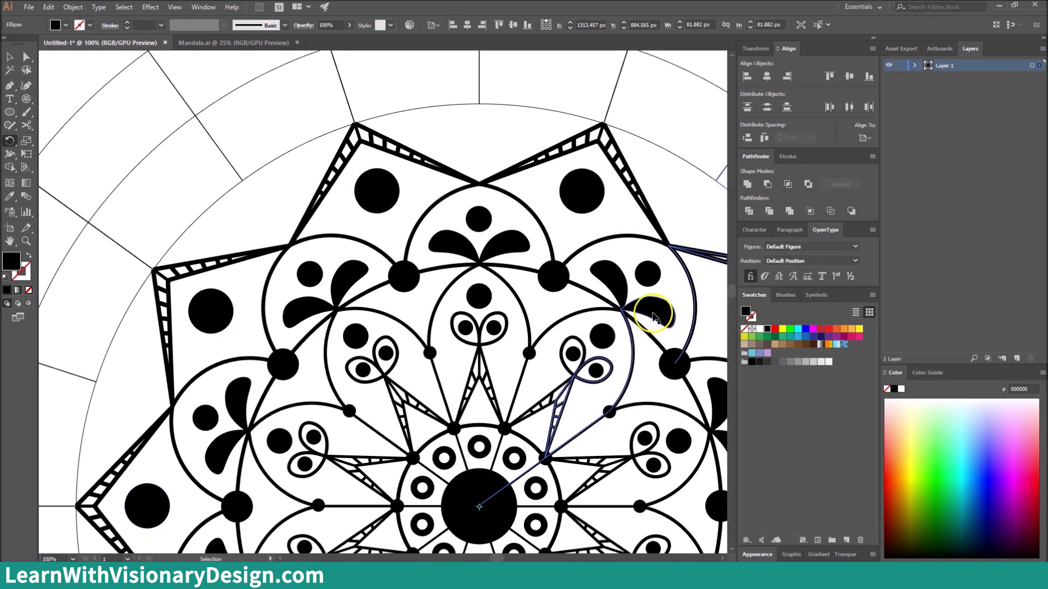
# Place a small black circle on the top outer petal's tip and rotate copies around the grid centre onto every petal tip.
pyautogui.moveTo(582, 420); pyautogui.dragTo(519, 360)
pyautogui.press('l')
pyautogui.moveTo(416, 125); pyautogui.dragTo(423, 132)
pyautogui.press('r')
pyautogui.keyDown('alt'); pyautogui.click(416, 446); pyautogui.keyUp('alt')
pyautogui.click(661, 312)
pyautogui.press('v')
pyautogui.hotkey('ctrl', 'd')
pyautogui.press('v')
pyautogui.click(500, 181)
# Draw an unfilled circle about 1464 px wide from the grid centre around the star, with a 10 pt black stroke.
pyautogui.moveTo(516, 450); pyautogui.dragTo(521, 403)
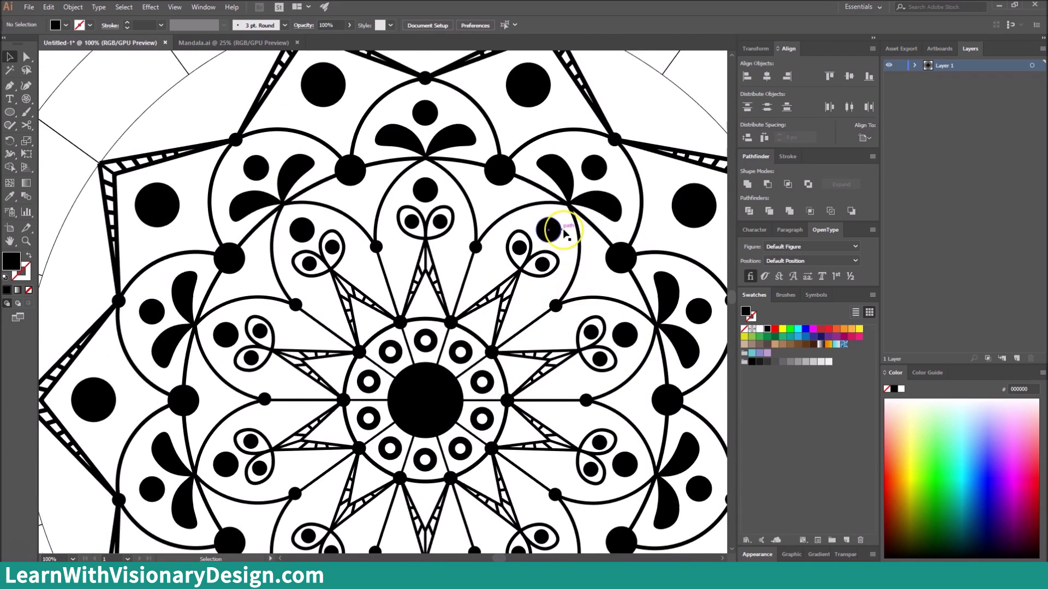
pyautogui.hotkey('ctrl', '-')
pyautogui.hotkey('ctrl', '-')
pyautogui.press('l')
pyautogui.moveTo(403, 351); pyautogui.dragTo(605, 421)
pyautogui.hotkey('shift', 'x')
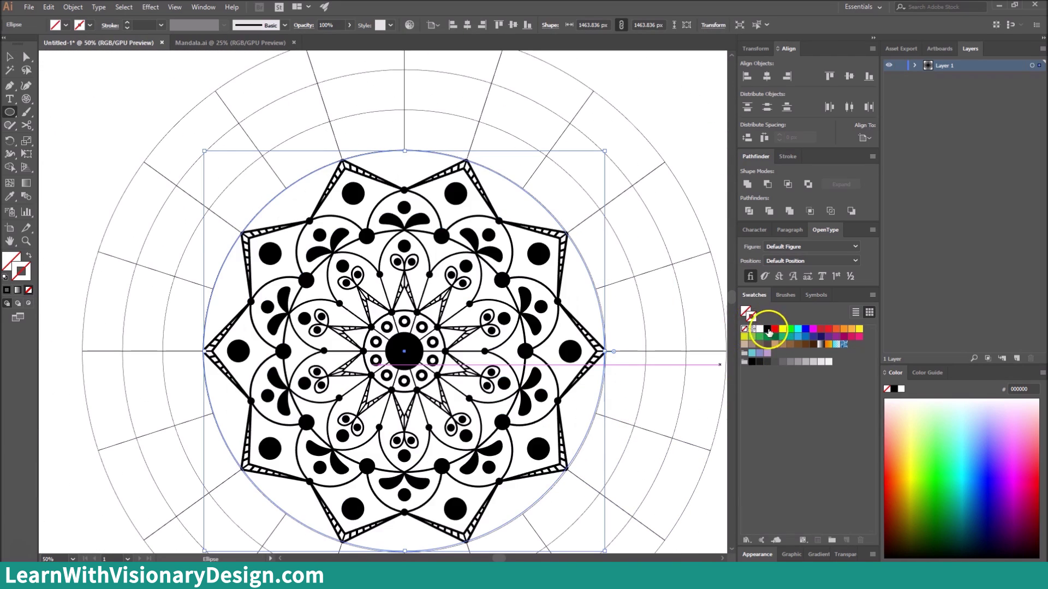
pyautogui.click(127, 22)
pyautogui.press('v')
pyautogui.click(430, 112)
# In the division symbol, draw a small curved arch standing on the large circle's outline.
pyautogui.doubleClick(351, 113)
pyautogui.press('p')
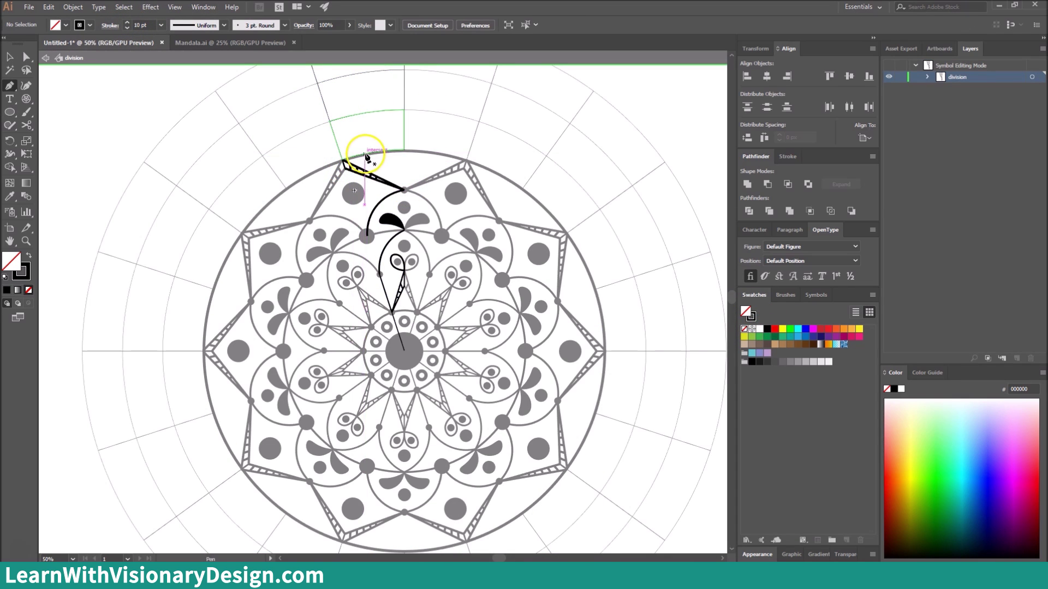
pyautogui.click(365, 157)
pyautogui.hotkey('shift', '`')
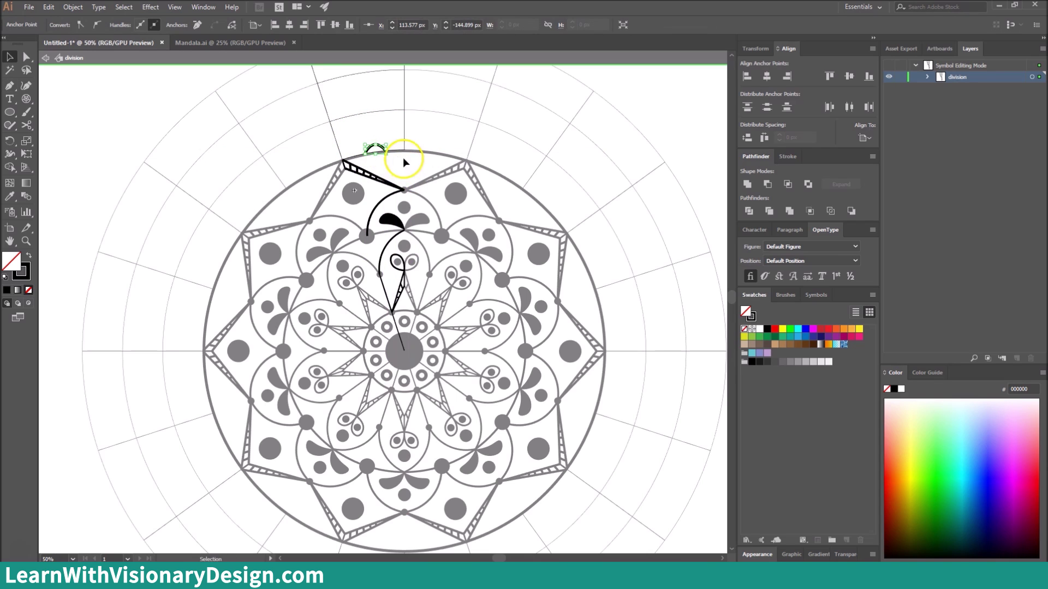
# Copy the arch along the large circle to make three adjoining arches about 76 px wide across the wedge.
pyautogui.hotkey('ctrl', '=')
pyautogui.hotkey('ctrl', '=')
pyautogui.hotkey('ctrl', '=')
pyautogui.press('v')
pyautogui.moveTo(394, 296); pyautogui.dragTo(465, 290)
pyautogui.hotkey('shift', '`')
pyautogui.press('v')
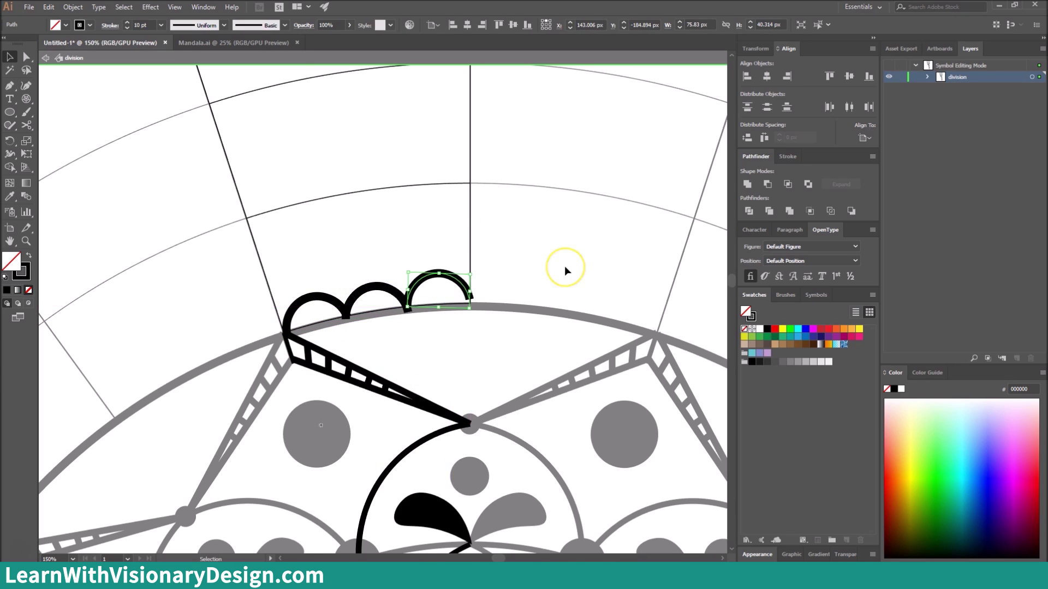
# Nudge the third arch down onto the circle, rotate it to follow the rim, and exit symbol editing.
pyautogui.press('Down')
pyautogui.press('Down')
pyautogui.press('Down')
pyautogui.press('Down')
pyautogui.press('Down')
pyautogui.press('Down')
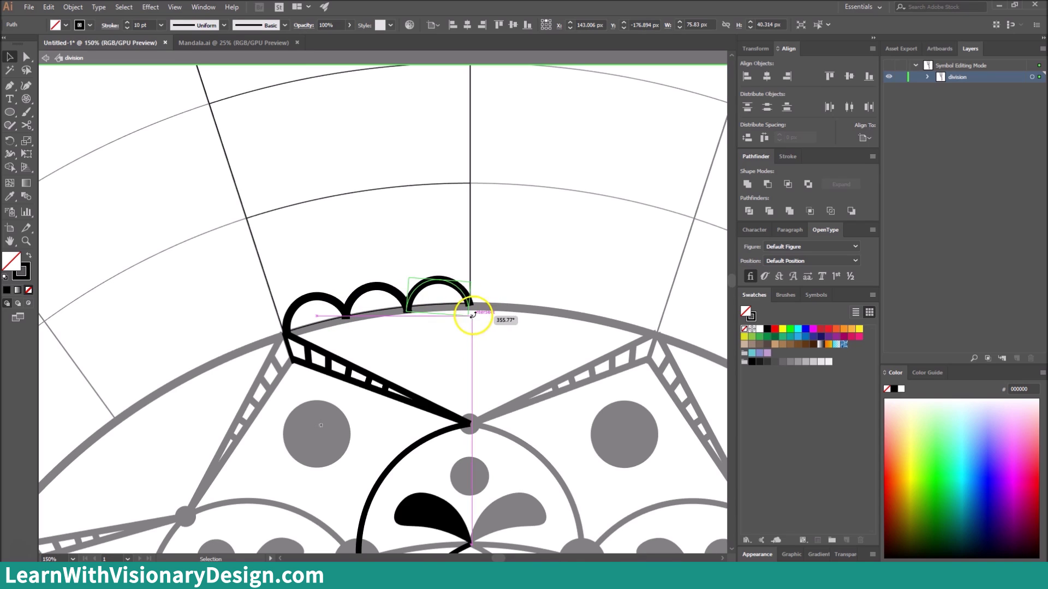
pyautogui.doubleClick(382, 238)
# In the division symbol, place a black dot about 18 px wide inside each of the three rim arches.
pyautogui.doubleClick(327, 201)
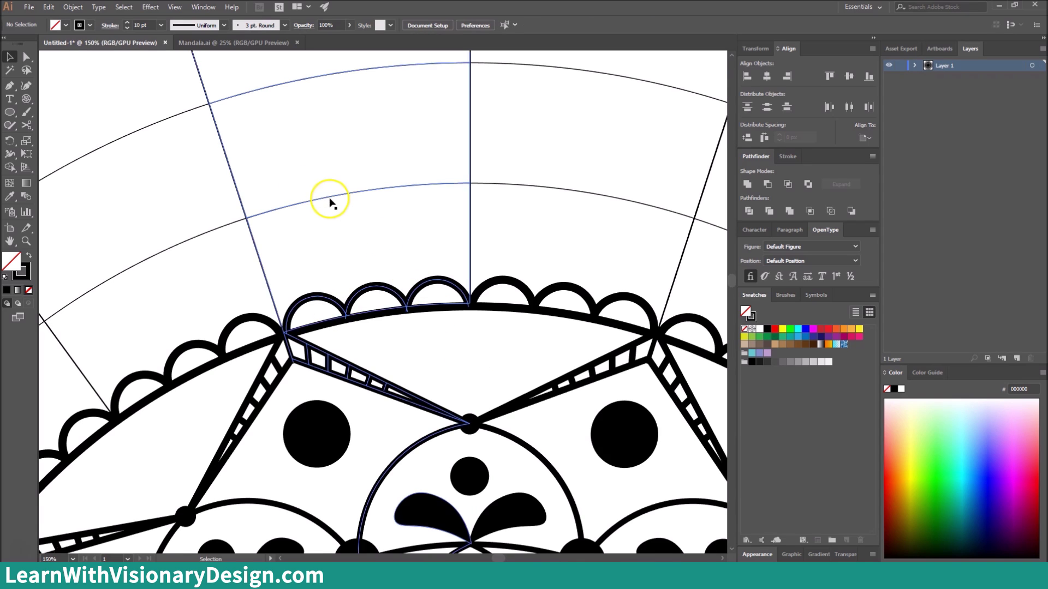
pyautogui.press('l')
pyautogui.moveTo(307, 307); pyautogui.dragTo(316, 316)
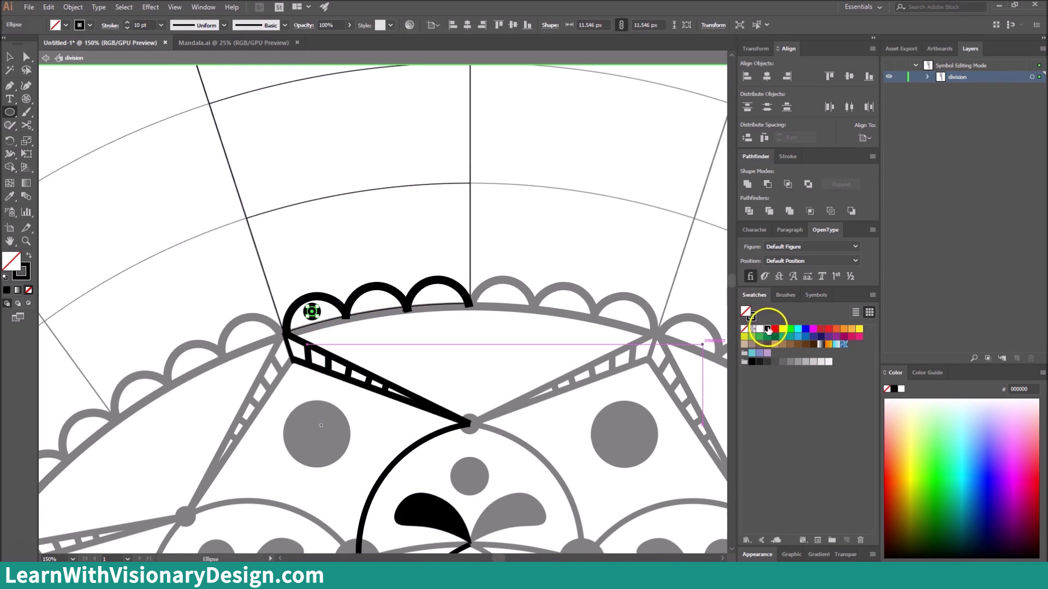
pyautogui.hotkey('shift', 'x')
pyautogui.press('v')
pyautogui.hotkey('ctrl', '=')
pyautogui.moveTo(377, 312); pyautogui.dragTo(402, 285)
pyautogui.moveTo(391, 310); pyautogui.dragTo(638, 281)
pyautogui.click(387, 302)
pyautogui.press('Delete')
# Centre the middle dot in its arch, nudge the two outer dots slightly upward, and exit symbol editing.
pyautogui.click(519, 289)
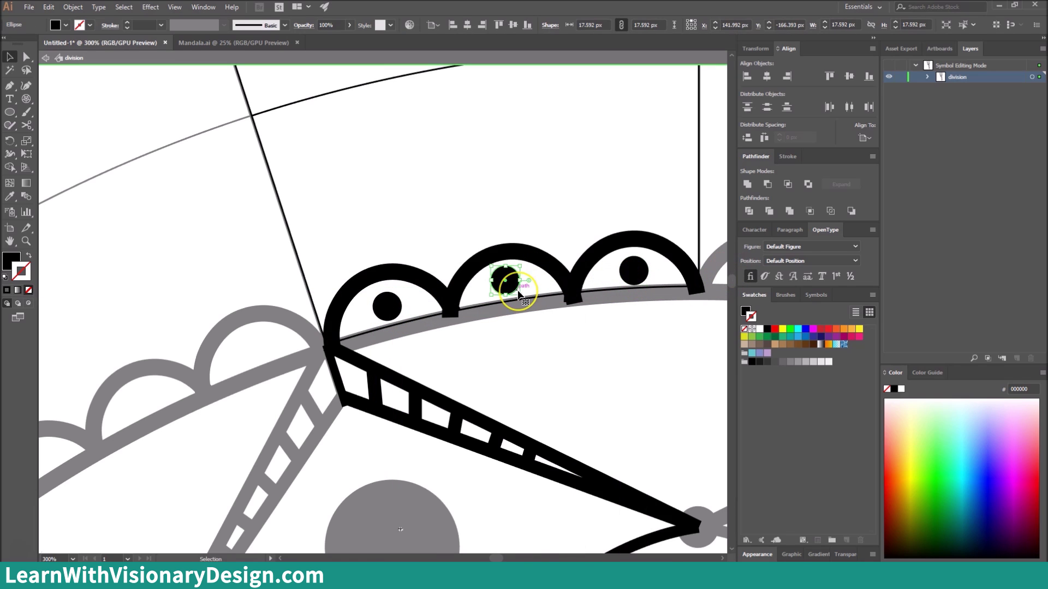
pyautogui.click(639, 265)
pyautogui.press('Up')
pyautogui.press('Up')
pyautogui.click(393, 310)
pyautogui.press('Up')
pyautogui.press('Up')
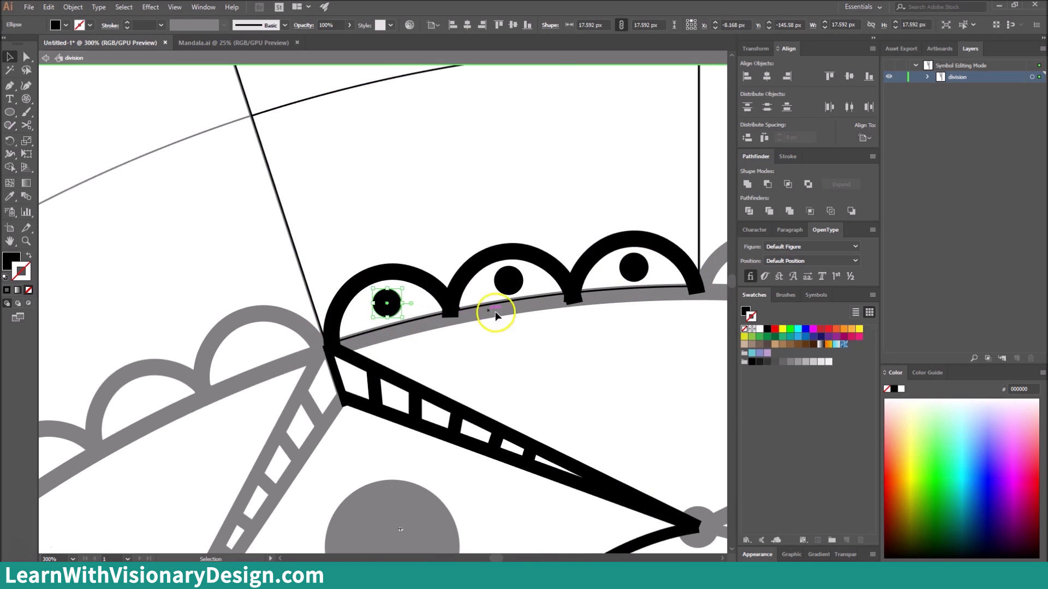
pyautogui.press('Escape')
# Draw a black circle about 54 px wide in the gap between the two top star points, beneath the scalloped rim.
pyautogui.hotkey('ctrl', '-')
pyautogui.hotkey('ctrl', '-')
pyautogui.hotkey('ctrl', '-')
pyautogui.hotkey('ctrl', '-')
pyautogui.moveTo(537, 386); pyautogui.dragTo(520, 287)
pyautogui.press('l')
pyautogui.moveTo(438, 209); pyautogui.dragTo(447, 218)
# Rotate copies of the circle around the grid centre into every gap between star points, and reopen the division symbol for editing.
pyautogui.press('r')
pyautogui.keyDown('alt'); pyautogui.click(436, 454); pyautogui.keyUp('alt')
pyautogui.click(665, 310)
pyautogui.hotkey('ctrl', 'd')
pyautogui.hotkey('ctrl', 'd')
pyautogui.hotkey('ctrl', 'd')
pyautogui.hotkey('ctrl', 'd')
pyautogui.hotkey('ctrl', 'd')
pyautogui.hotkey('ctrl', 'd')
pyautogui.hotkey('ctrl', 'd')
pyautogui.hotkey('ctrl', 'd')
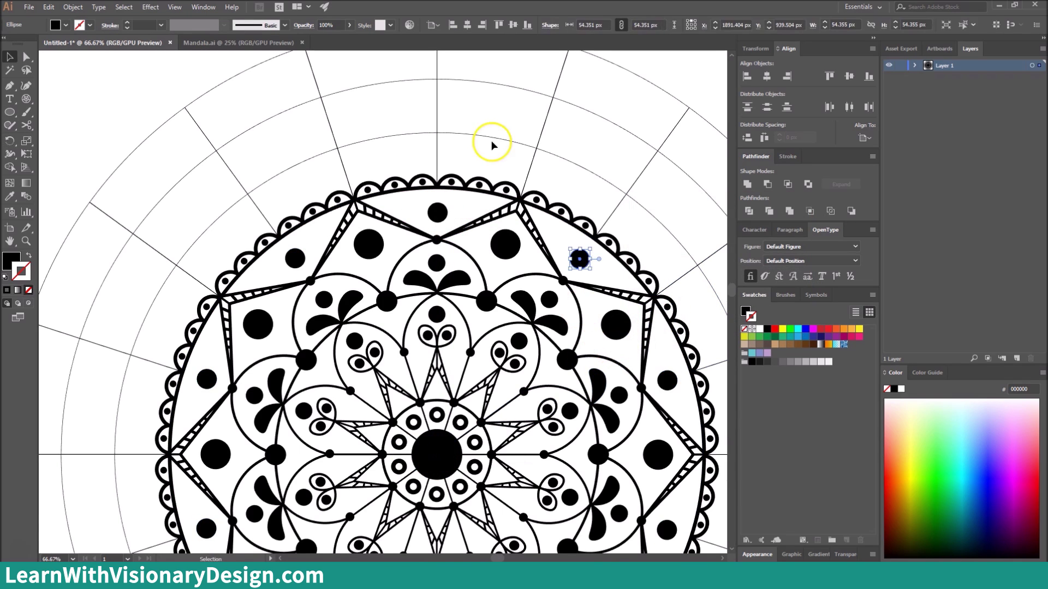
pyautogui.doubleClick(469, 352)
pyautogui.press('p')
pyautogui.click(351, 206)
pyautogui.moveTo(433, 192); pyautogui.dragTo(494, 310)
pyautogui.press('v')
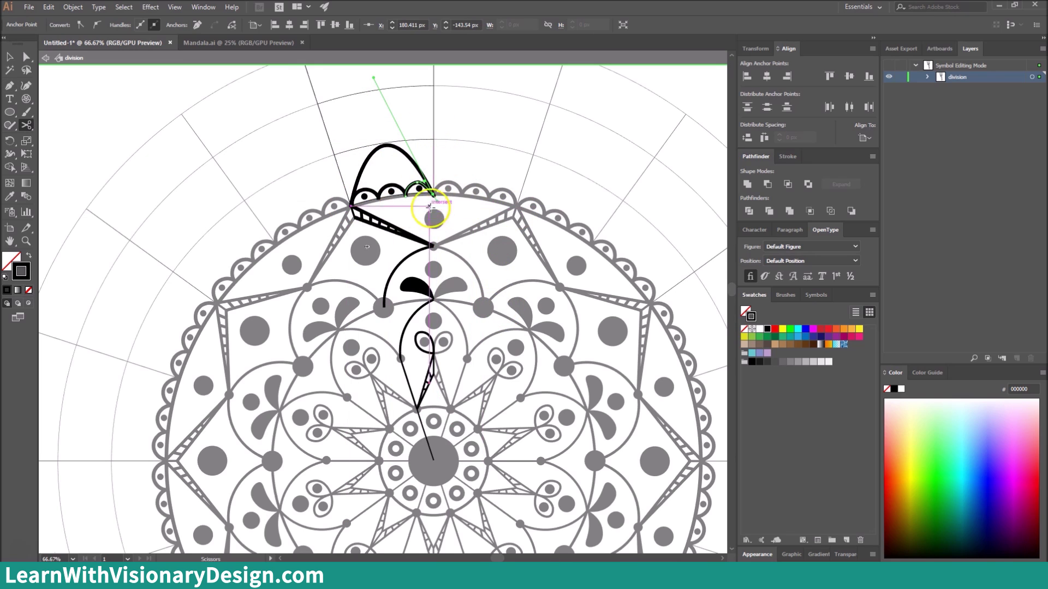
pyautogui.press('Delete')
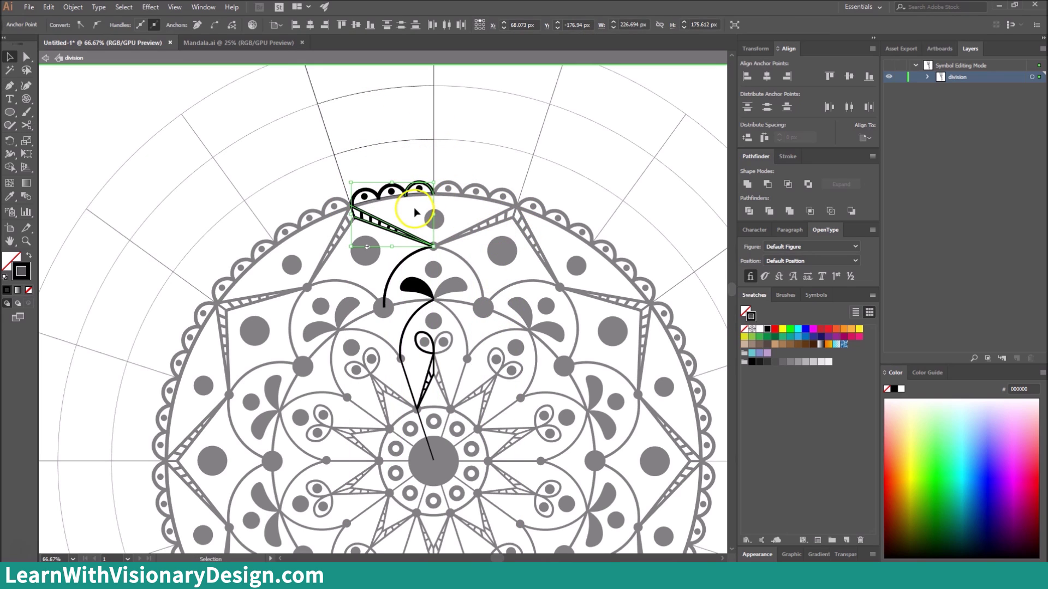
pyautogui.press('p')
pyautogui.click(352, 206)
pyautogui.moveTo(434, 193); pyautogui.dragTo(503, 310)
pyautogui.hotkey('ctrl', 'z')
# Draw a 7 pt arch over the three scallops from the star tip to the wedge's far edge, reshaped to about 233 by 173 px.
pyautogui.click(352, 206)
pyautogui.moveTo(434, 193); pyautogui.dragTo(501, 309)
pyautogui.hotkey('shift', '`')
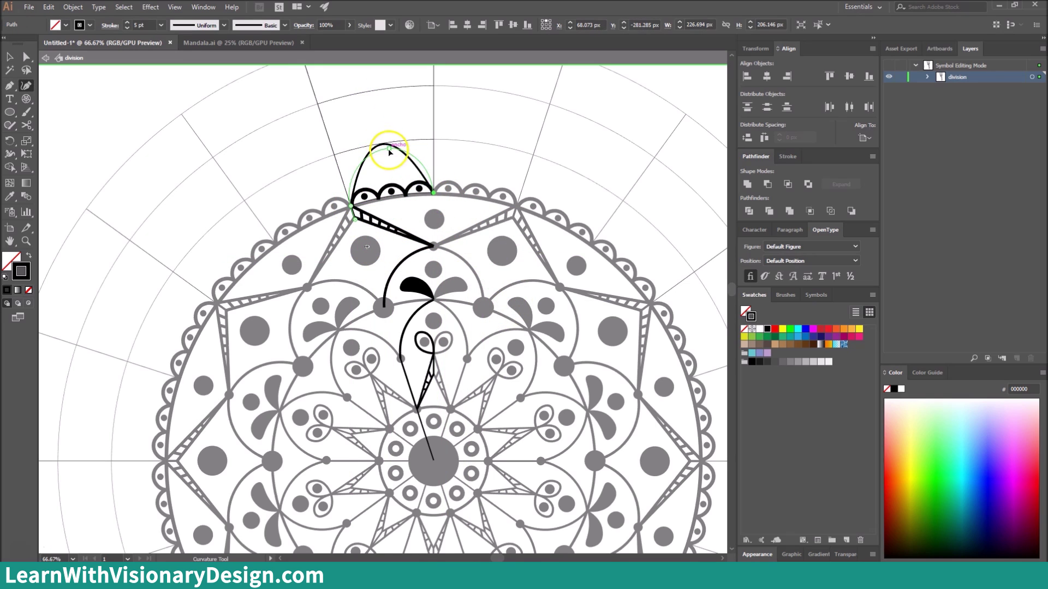
pyautogui.click(354, 219)
pyautogui.press('Delete')
pyautogui.press('v')
pyautogui.click(293, 89)
pyautogui.click(386, 145)
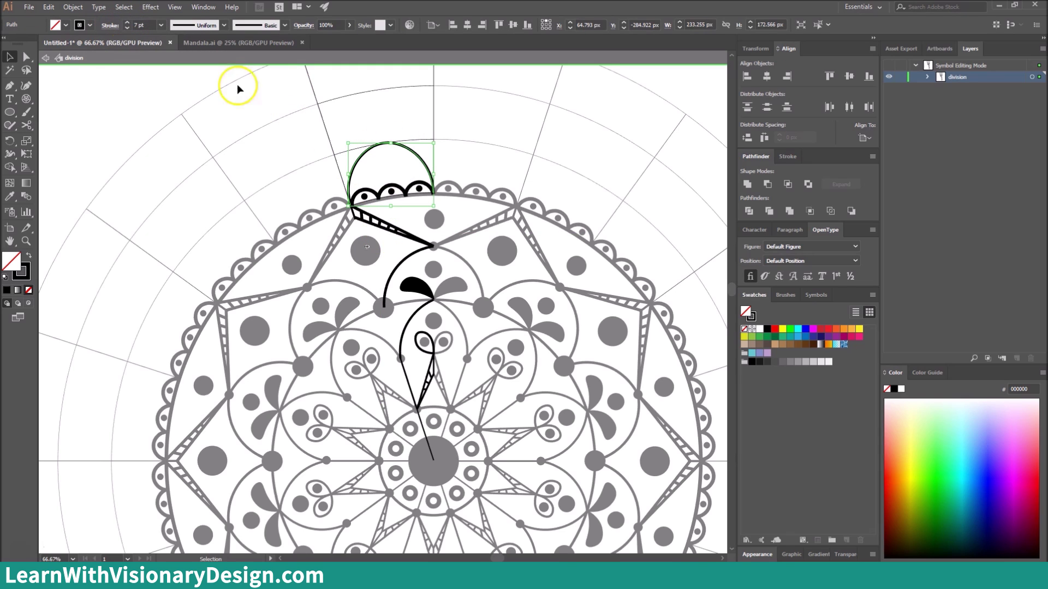
# Draw a slightly lower second arch inside the large one between the same ends, and exit symbol editing.
pyautogui.hotkey('shift', '`')
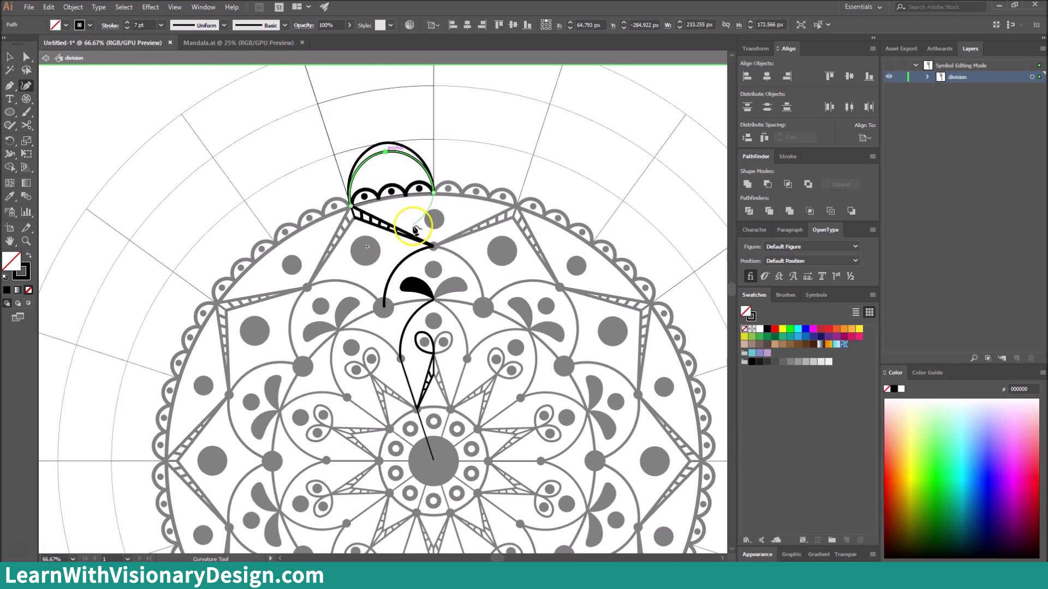
pyautogui.press('v')
pyautogui.doubleClick(394, 104)
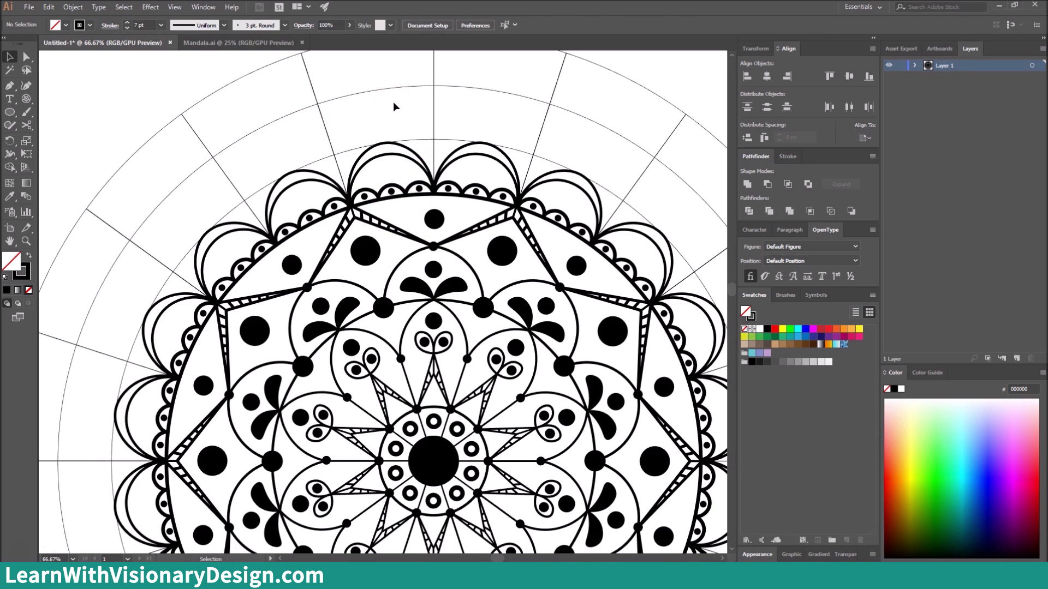
# In the division symbol, draw a closed pointed shape about 317 by 193 px above the arches, with two straight sides and a curved inner side.
pyautogui.doubleClick(353, 92)
pyautogui.press('p')
pyautogui.click(434, 140)
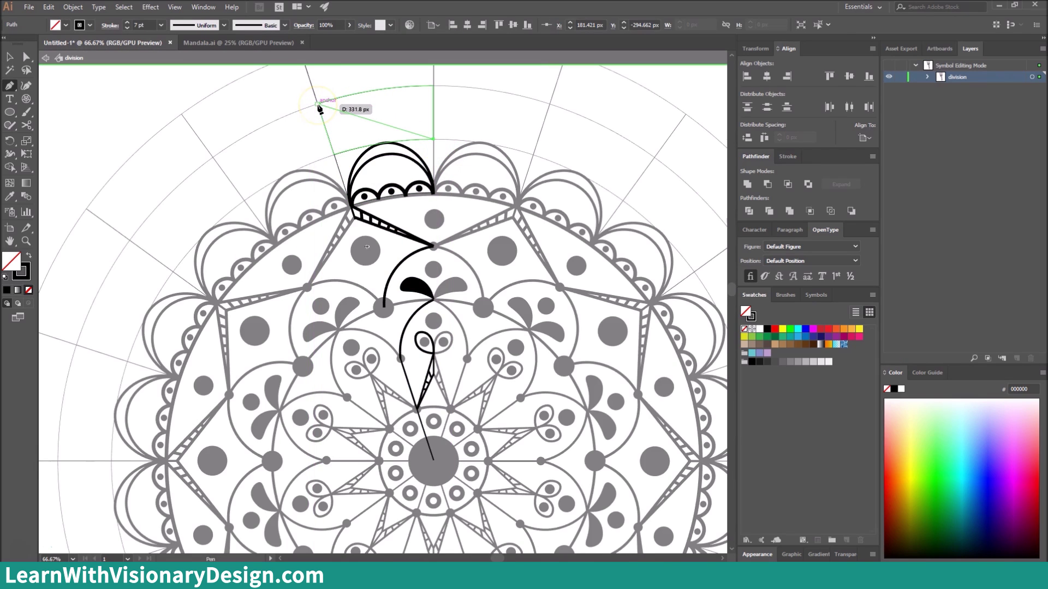
pyautogui.click(318, 104)
pyautogui.click(341, 174)
pyautogui.moveTo(433, 139); pyautogui.dragTo(538, 168)
pyautogui.press('v')
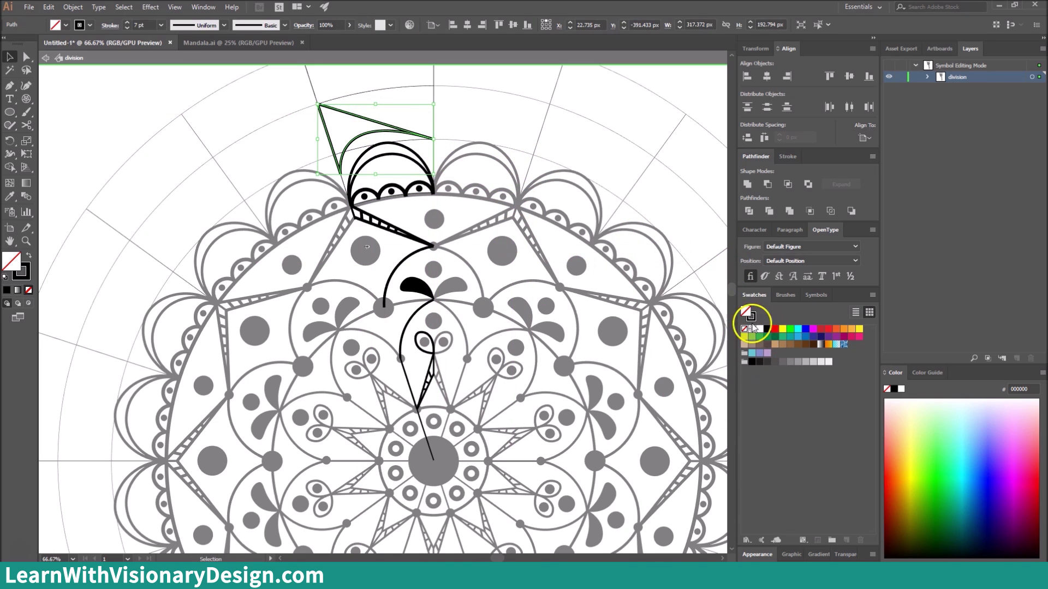
# Give the pointed shape above the arches a solid black fill with no stroke, and exit symbol editing.
pyautogui.click(755, 327)
pyautogui.click(752, 318)
pyautogui.click(744, 330)
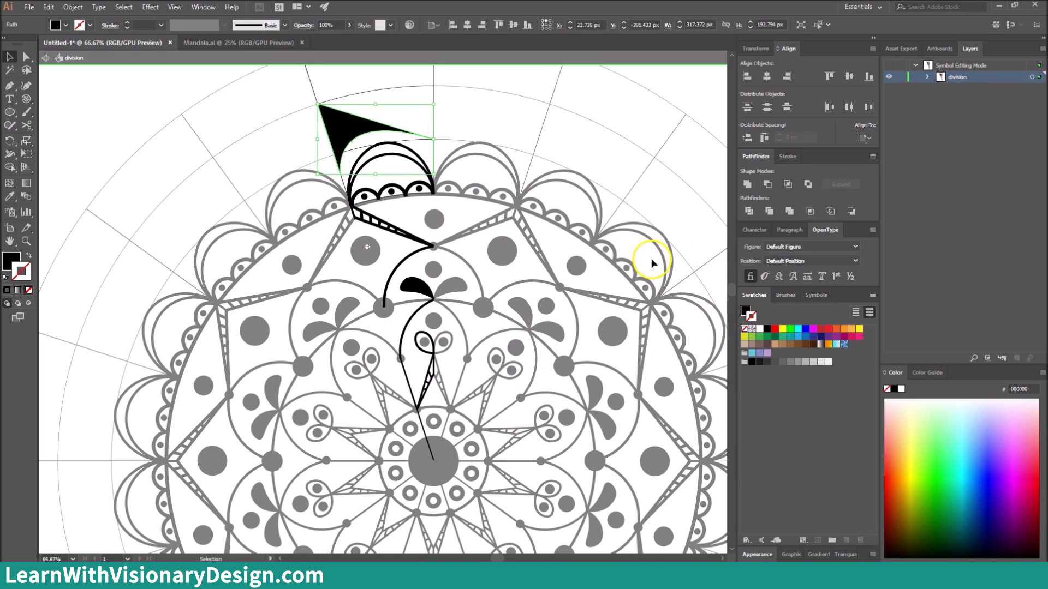
pyautogui.doubleClick(494, 107)
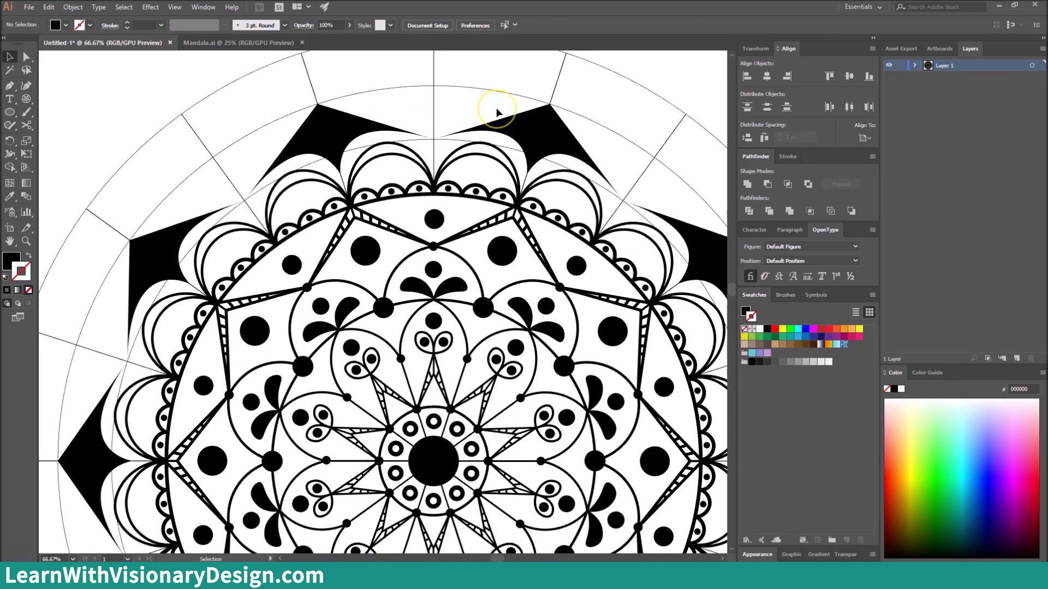
# In the division symbol, cut the grid path beside the black shape, delete the innermost grid arc crossing the arches, and exit symbol editing.
pyautogui.doubleClick(388, 93)
pyautogui.press('c')
pyautogui.click(336, 154)
pyautogui.press('v')
pyautogui.click(414, 142)
pyautogui.press('Delete')
pyautogui.doubleClick(415, 113)
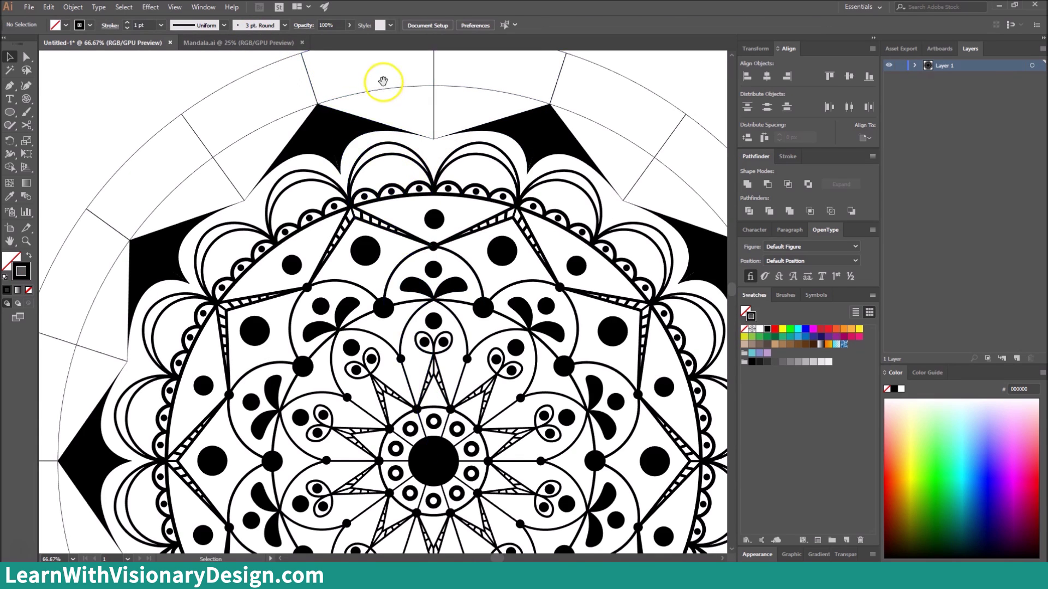
# In the division symbol, draw a thick straight line from the black shape's inner point on the wedge edge to the wedge's opposite outer corner.
pyautogui.scroll(5, 383, 84)
pyautogui.doubleClick(457, 170)
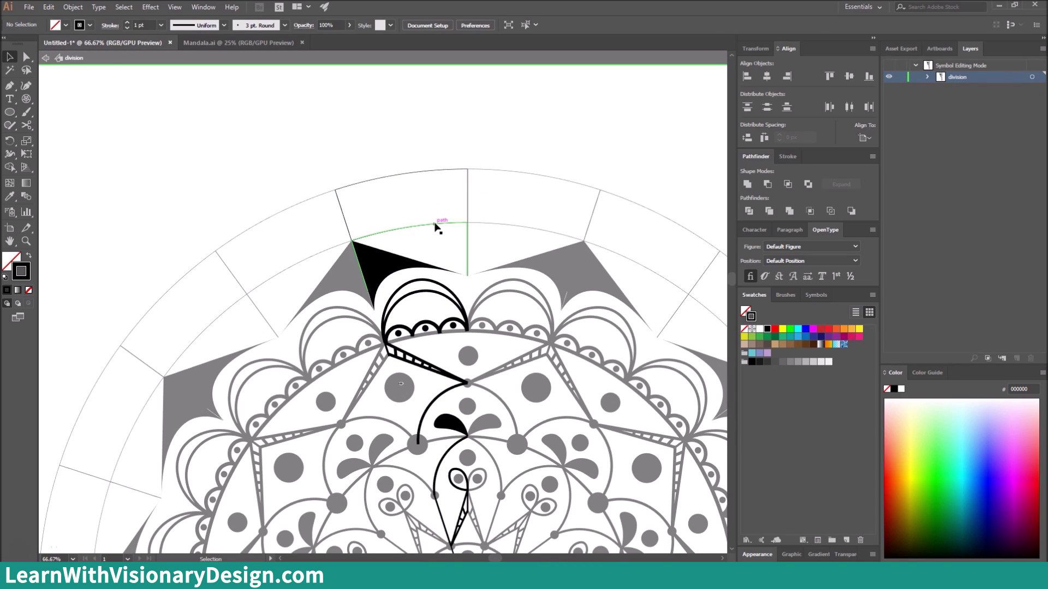
pyautogui.click(436, 227)
pyautogui.press('p')
pyautogui.click(467, 275)
pyautogui.click(335, 191)
pyautogui.press('v')
pyautogui.click(127, 23)
pyautogui.click(127, 23)
pyautogui.click(127, 23)
pyautogui.click(385, 153)
# Draw a short strut from the black shape's outer tip up to the thick slanted line.
pyautogui.press('p')
pyautogui.click(352, 240)
pyautogui.click(363, 210)
pyautogui.press('v')
# Cut the wedge's slanted side between the black shape's tip and the outer corner, thicken that segment's stroke, and exit symbol editing.
pyautogui.click(386, 197)
pyautogui.click(342, 209)
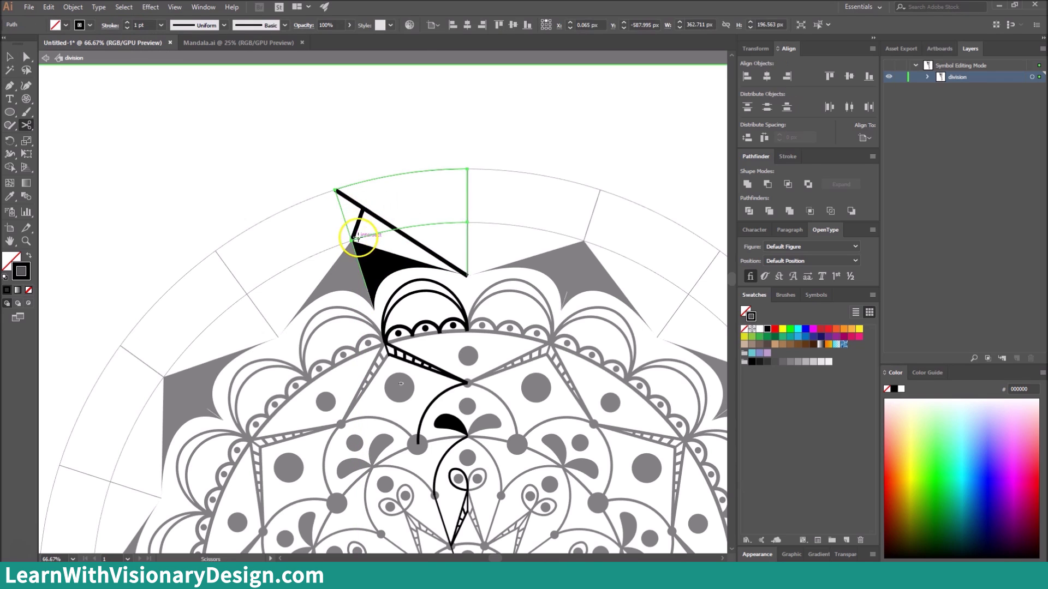
pyautogui.click(337, 194)
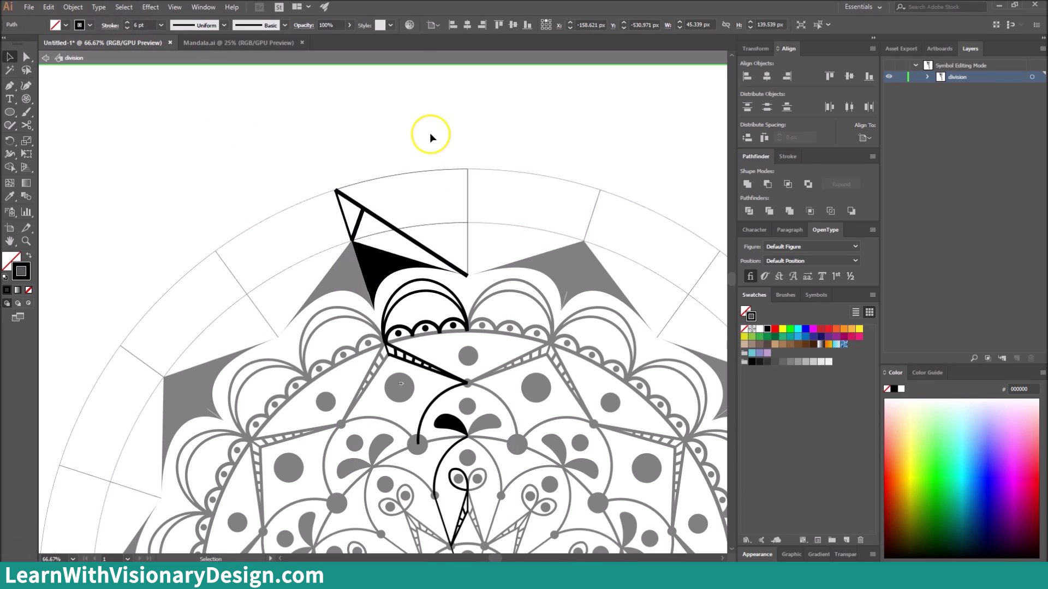
pyautogui.click(127, 22)
pyautogui.doubleClick(411, 159)
# Reshape the black pointed shape's curved inner side in the division symbol with the Curvature tool, and exit symbol editing.
pyautogui.doubleClick(395, 280)
pyautogui.hotkey('shift', '`')
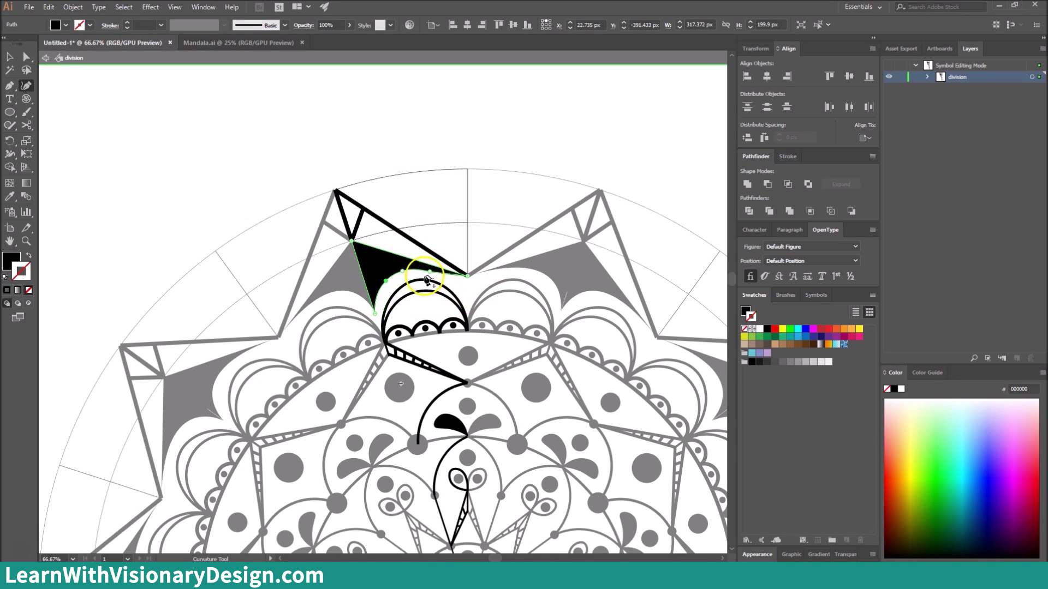
pyautogui.press('v')
pyautogui.doubleClick(493, 137)
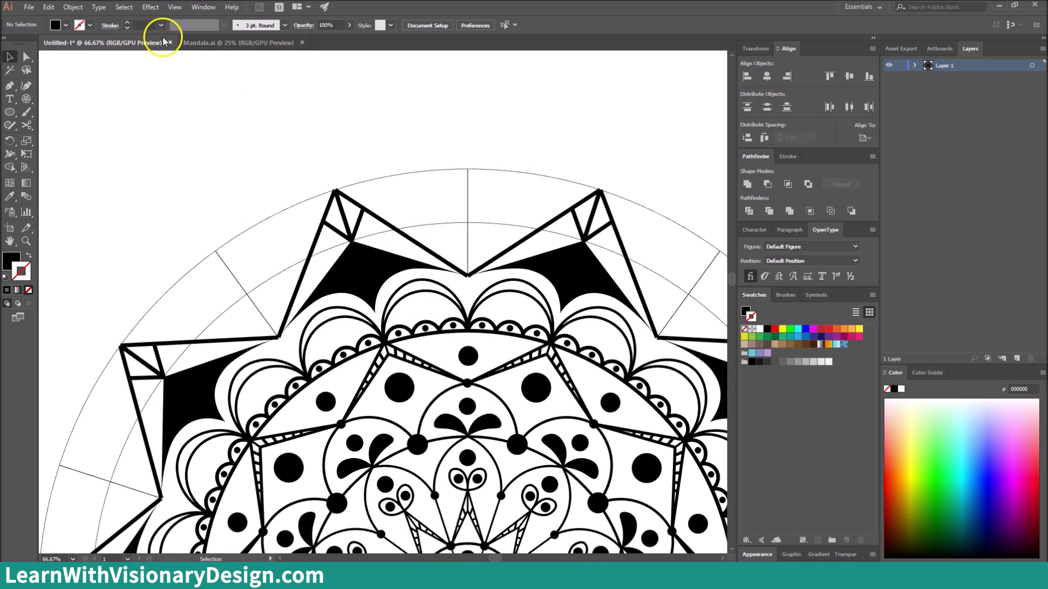
# Check the finished Mandala.ai, then add a black circle at the valley between the star points and a 24 px circle just below it.
pyautogui.click(191, 42)
pyautogui.click(101, 43)
pyautogui.press('l')
pyautogui.moveTo(477, 286); pyautogui.dragTo(472, 301)
pyautogui.press('v')
pyautogui.press('Up')
pyautogui.press('Up')
pyautogui.press('Up')
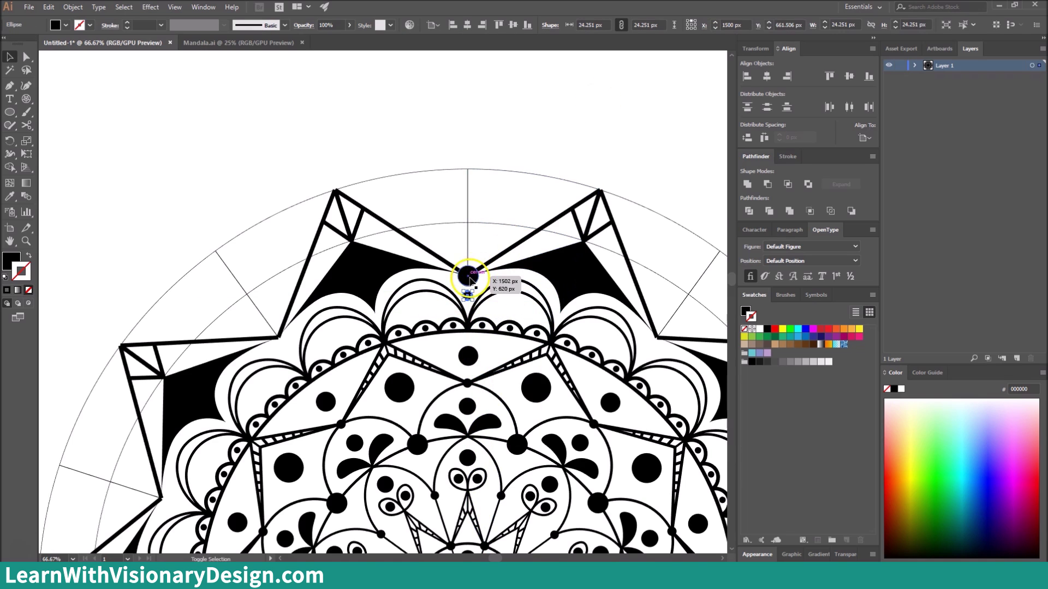
# Rotate copies of both valley circles around the mandala centre into every gap between the outer star points.
pyautogui.keyDown('shift'); pyautogui.click(474, 275); pyautogui.keyUp('shift')
pyautogui.press('r')
pyautogui.moveTo(468, 546); pyautogui.dragTo(463, 398)
pyautogui.keyDown('alt'); pyautogui.click(463, 449); pyautogui.keyUp('alt')
pyautogui.click(660, 318)
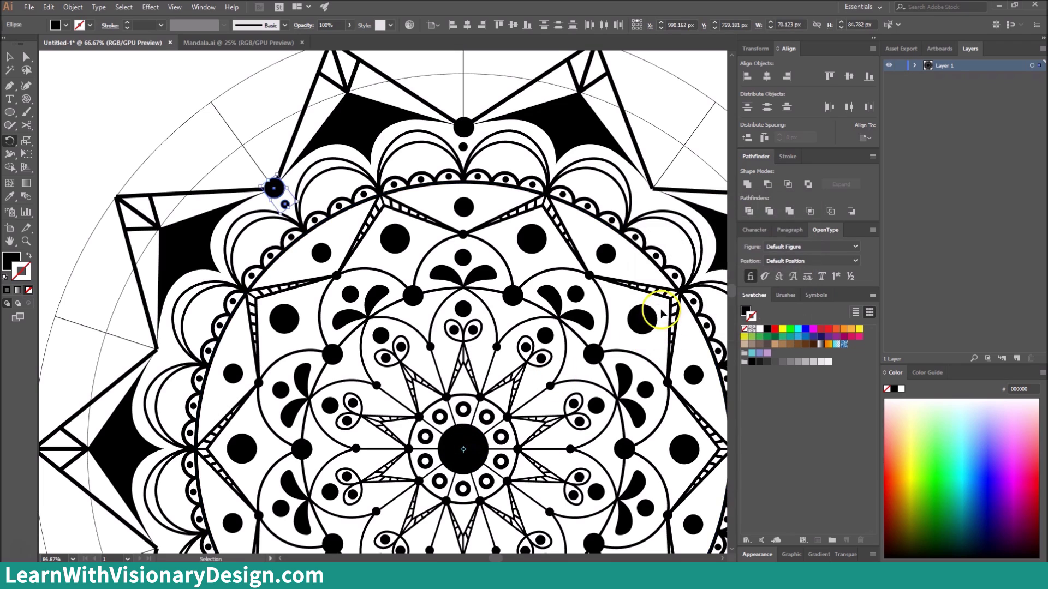
pyautogui.hotkey('ctrl', 'd')
pyautogui.hotkey('ctrl', 'd')
pyautogui.hotkey('ctrl', 'd')
pyautogui.hotkey('ctrl', 'd')
pyautogui.hotkey('ctrl', 'd')
pyautogui.hotkey('ctrl', 'd')
pyautogui.hotkey('ctrl', 'd')
pyautogui.hotkey('ctrl', 'd')
pyautogui.press('v')
pyautogui.click(653, 141)
pyautogui.moveTo(676, 461); pyautogui.dragTo(714, 556)
# Check the outer arches in Mandala.ai, then draw an 11 pt arch about 363 by 101 px from the outer star tip to the wedge's far edge.
pyautogui.click(245, 43)
pyautogui.click(113, 46)
pyautogui.click(188, 44)
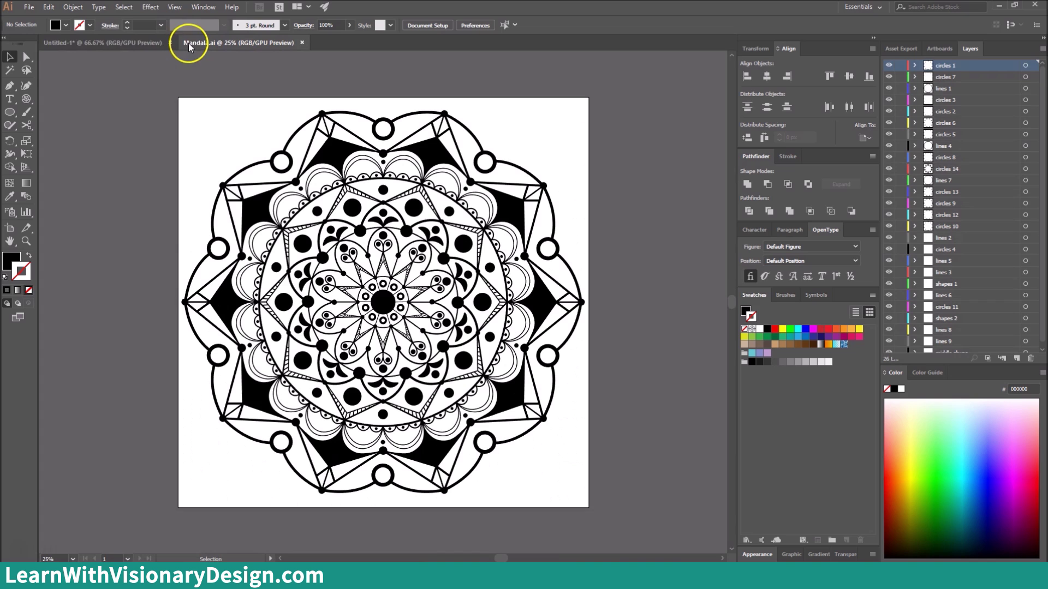
pyautogui.click(112, 42)
pyautogui.doubleClick(471, 172)
pyautogui.press('p')
pyautogui.click(501, 168)
pyautogui.moveTo(368, 136); pyautogui.dragTo(309, 163)
pyautogui.press('v')
pyautogui.click(448, 141)
pyautogui.hotkey('shift', '`')
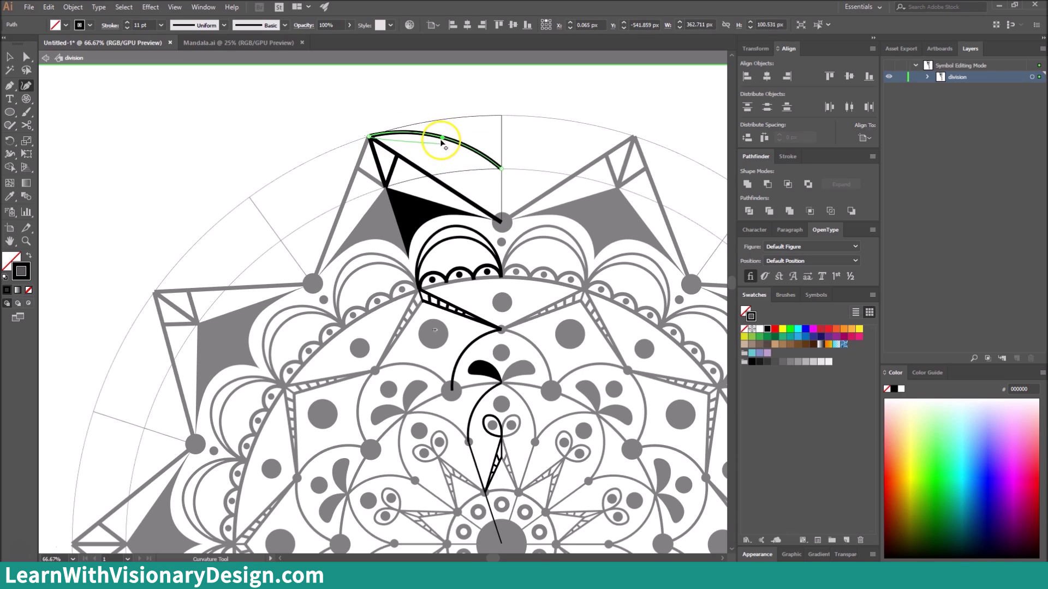
# Exit symbol editing and place a small black circle on the outer star tip, scaled to about 33 px.
pyautogui.press('Escape')
pyautogui.press('l')
pyautogui.moveTo(368, 136); pyautogui.dragTo(376, 144)
pyautogui.hotkey('shift', 'x')
pyautogui.press('v')
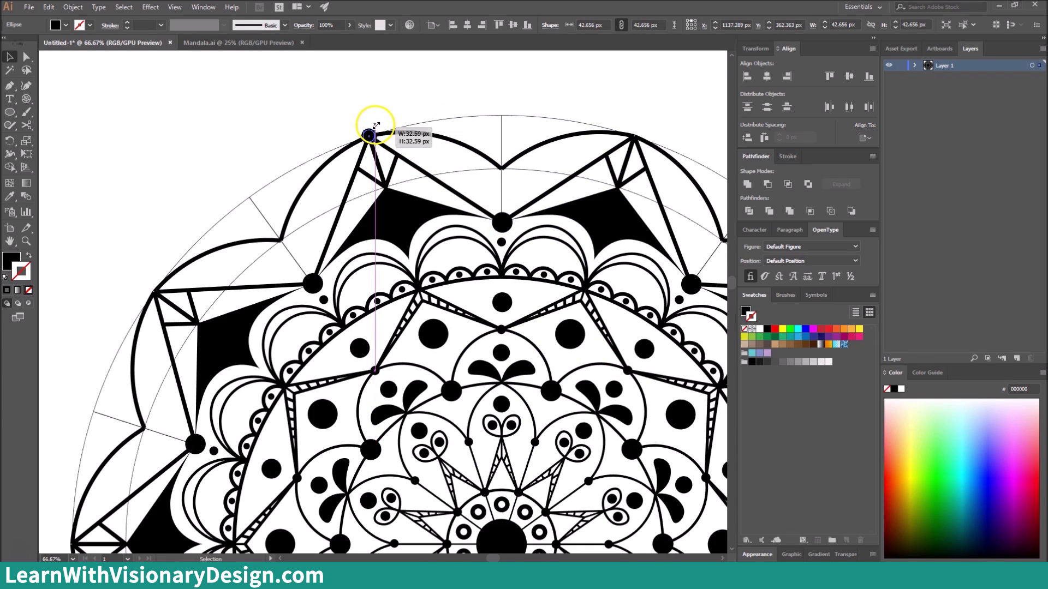
# Rotate a copy of the small tip circle around the mandala centre onto the neighbouring star tip.
pyautogui.scroll(-3, 473, 188)
pyautogui.press('r')
pyautogui.keyDown('alt'); pyautogui.click(485, 446); pyautogui.keyUp('alt')
pyautogui.click(659, 313)
# Build a ring about 120 px wide where the outer arches meet, from a black circle and a smaller white copy, and check it against Mandala.ai.
pyautogui.scroll(3, 441, 261)
pyautogui.hscroll(1, 441, 261)
pyautogui.press('l')
pyautogui.moveTo(463, 163); pyautogui.dragTo(485, 186)
pyautogui.press('v')
pyautogui.hotkey('ctrl', 'c')
pyautogui.hotkey('ctrl', 'f')
pyautogui.moveTo(484, 141); pyautogui.dragTo(477, 148)
pyautogui.click(759, 329)
pyautogui.moveTo(477, 192); pyautogui.dragTo(448, 164)
pyautogui.click(235, 43)
pyautogui.click(102, 42)
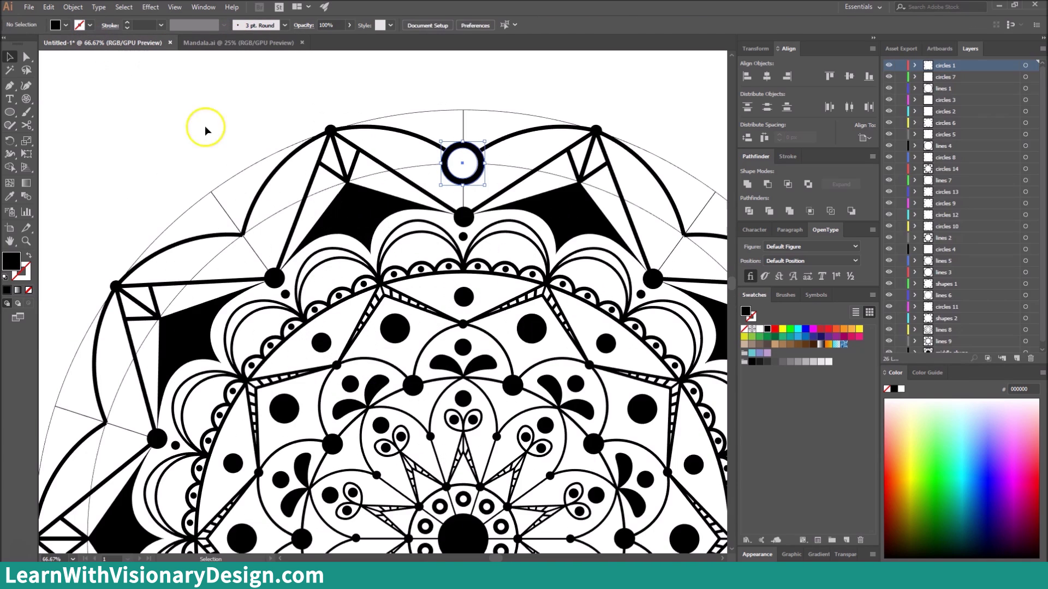
# Rotate copies of the ring around the mandala centre to every junction of the outer arches.
pyautogui.scroll(-3, 444, 404)
pyautogui.press('r')
pyautogui.keyDown('alt'); pyautogui.click(450, 484); pyautogui.keyUp('alt')
pyautogui.click(658, 326)
pyautogui.hotkey('ctrl', 'd')
pyautogui.hotkey('ctrl', 'd')
pyautogui.hotkey('ctrl', 'd')
pyautogui.hotkey('ctrl', 'd')
pyautogui.hotkey('ctrl', 'd')
pyautogui.hotkey('ctrl', 'd')
pyautogui.hotkey('ctrl', 'd')
pyautogui.hotkey('ctrl', 'd')
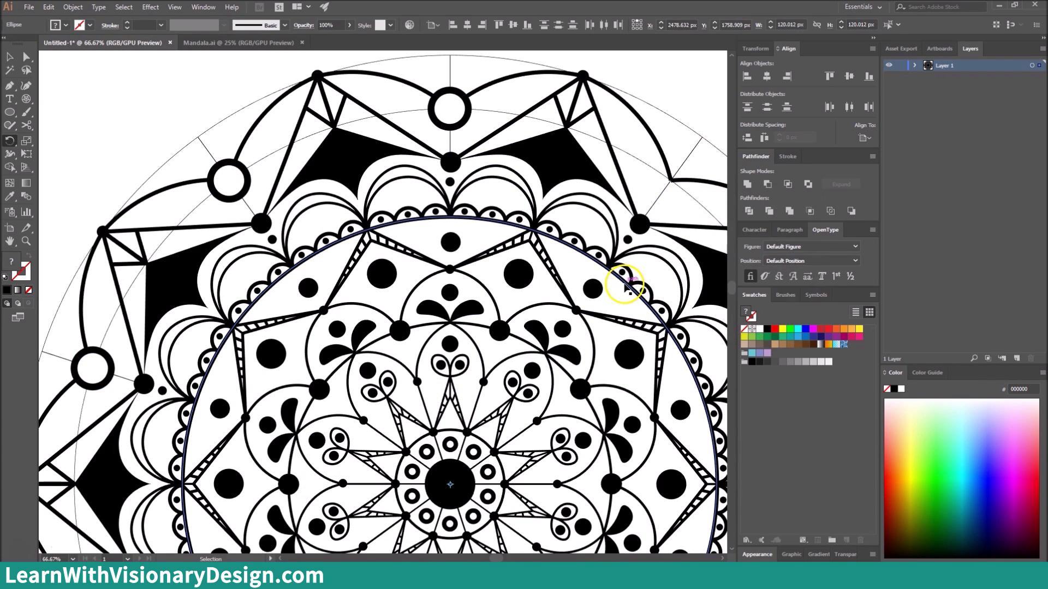
# Delete the remaining grid lines from the division symbol, exit symbol editing, and show the whole mandala.
pyautogui.press('v')
pyautogui.click(412, 57)
pyautogui.doubleClick(413, 58)
pyautogui.scroll(2, 412, 61)
pyautogui.click(412, 123)
pyautogui.press('Delete')
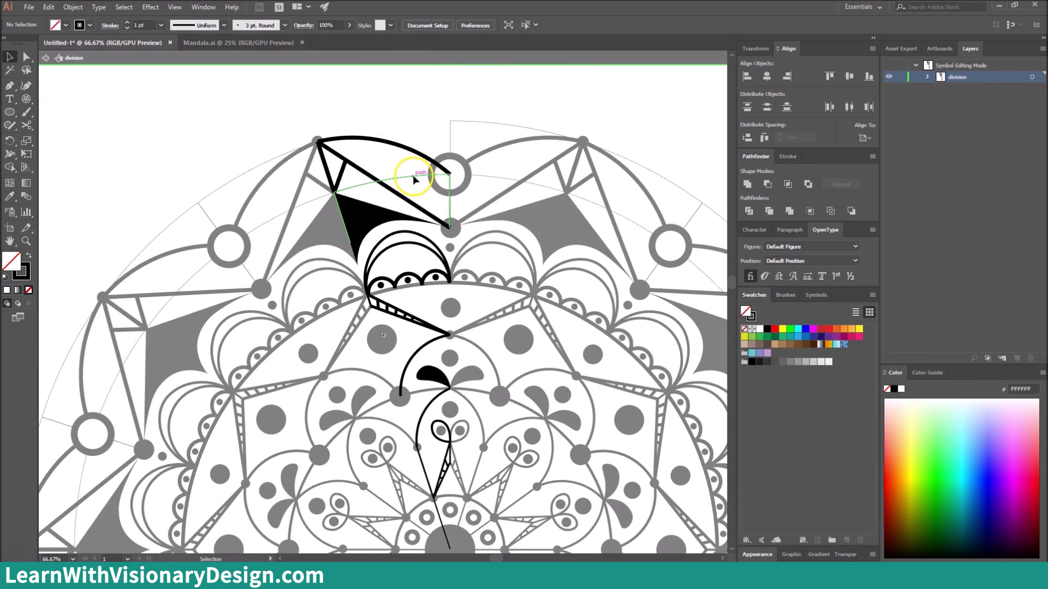
pyautogui.click(414, 177)
pyautogui.press('Delete')
pyautogui.doubleClick(521, 102)
pyautogui.hotkey('ctrl', '-')
pyautogui.hotkey('ctrl', '-')
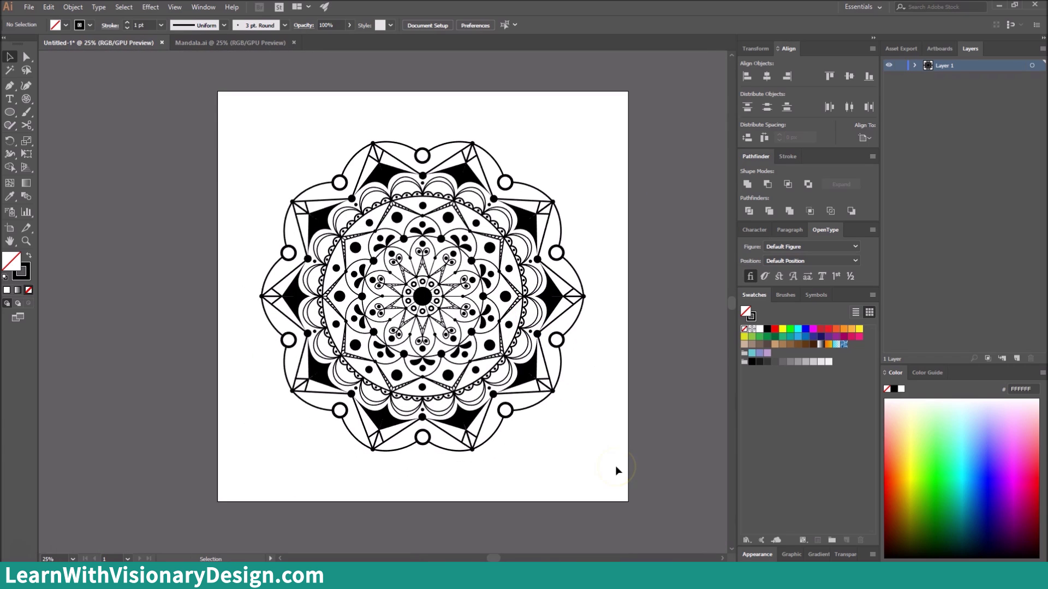
pyautogui.hotkey('ctrl', '+')
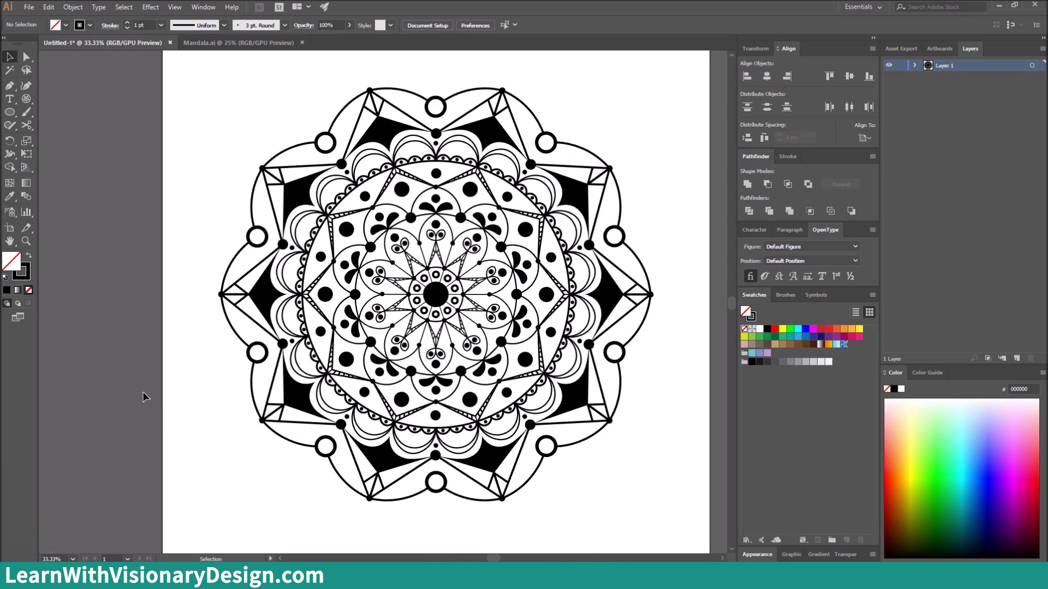